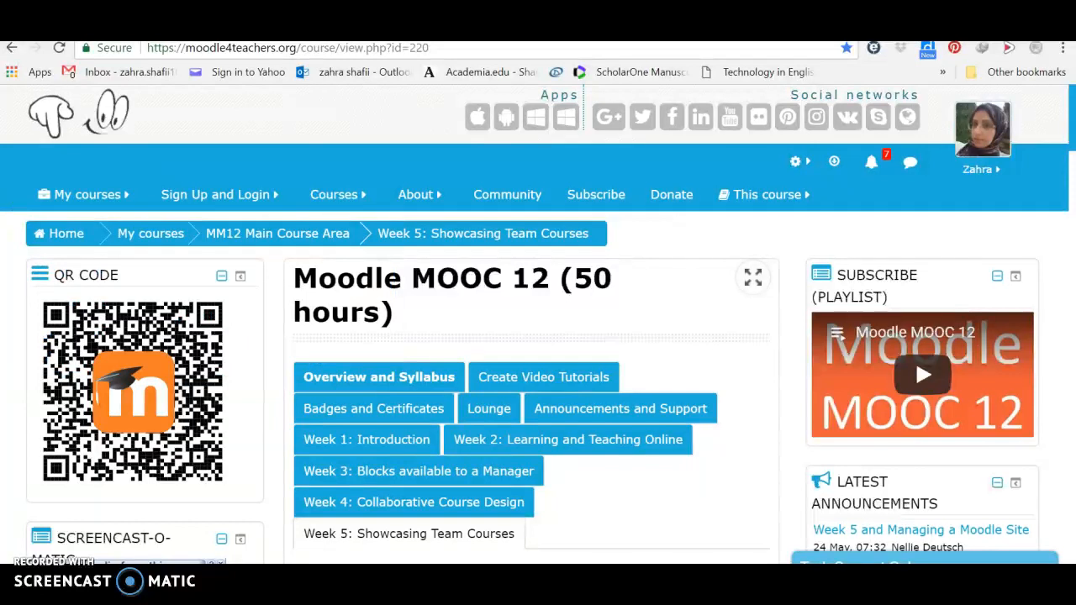
# Switch to the English for Students of Mechanics course section and review its Week 9 activities and their completion checkboxes.
pyautogui.hotkey('ctrl', 'Tab')
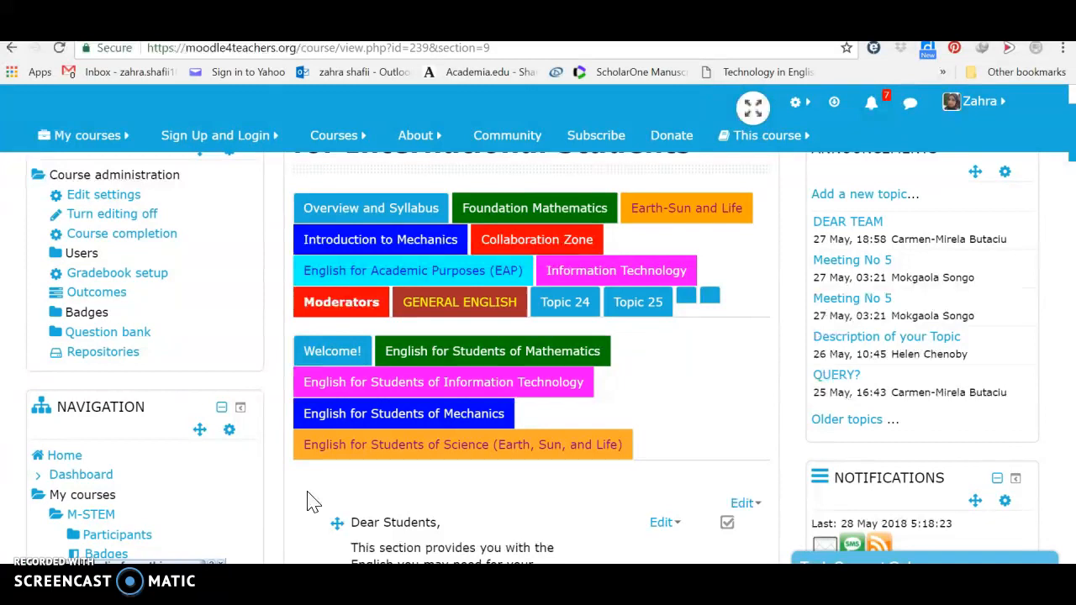
pyautogui.scroll(-2, 307, 502)
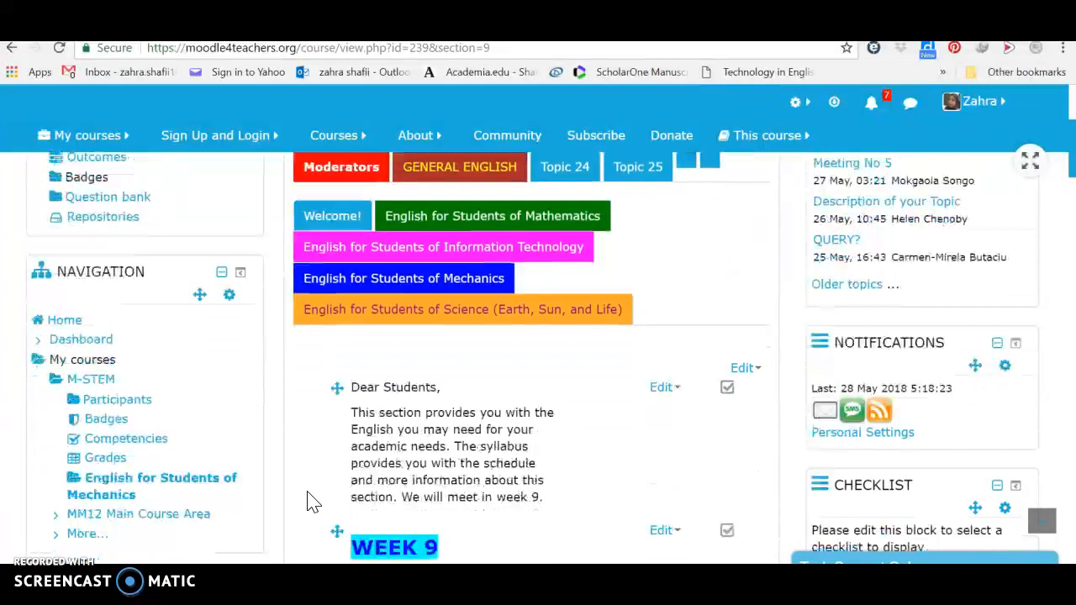
pyautogui.click(441, 315)
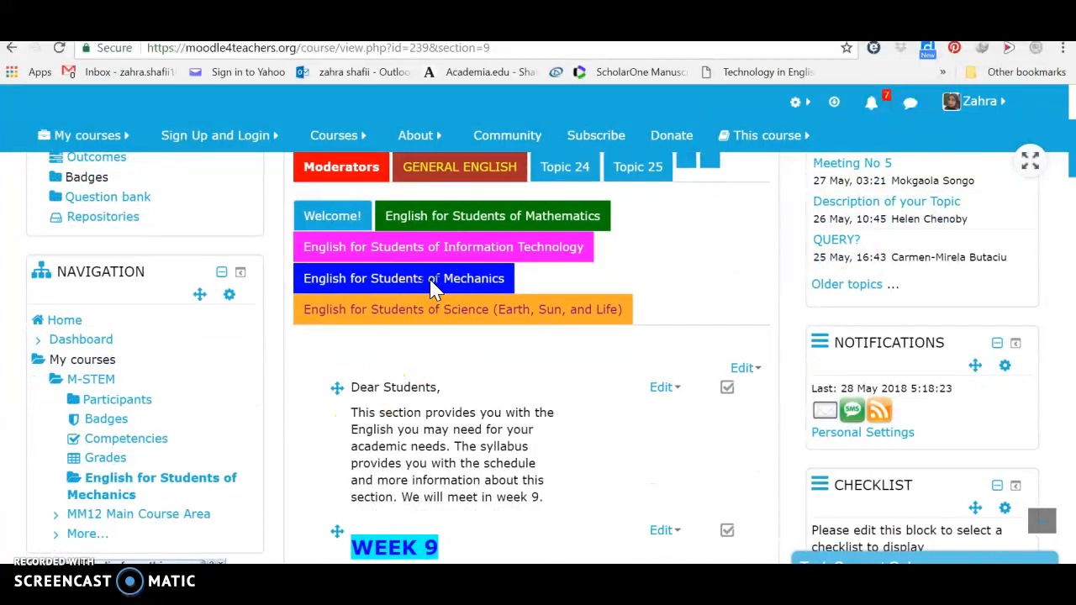
pyautogui.scroll(-2, 431, 286)
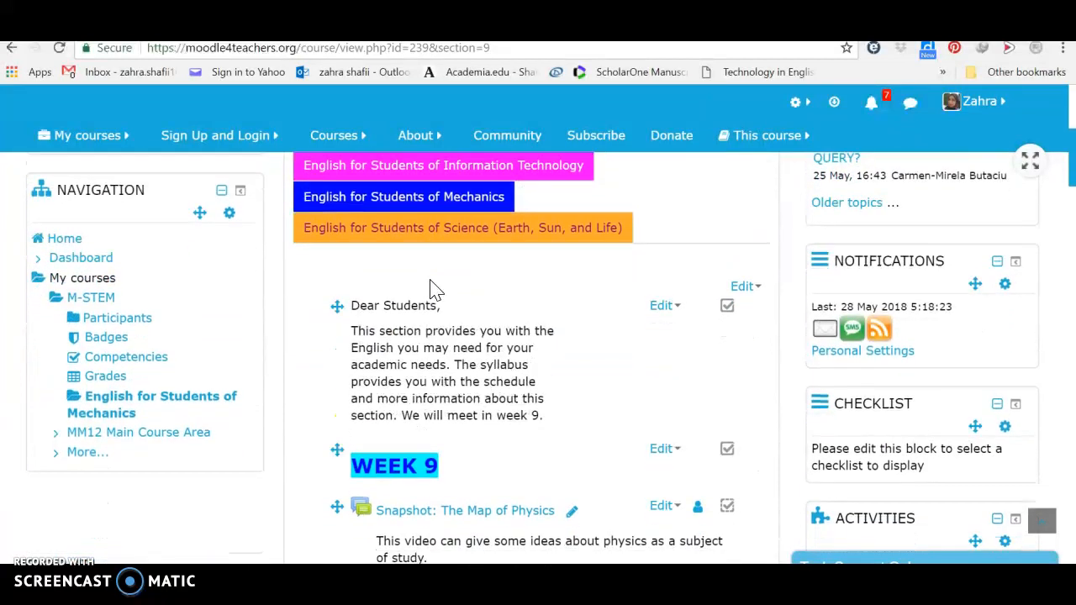
pyautogui.scroll(-1, 431, 278)
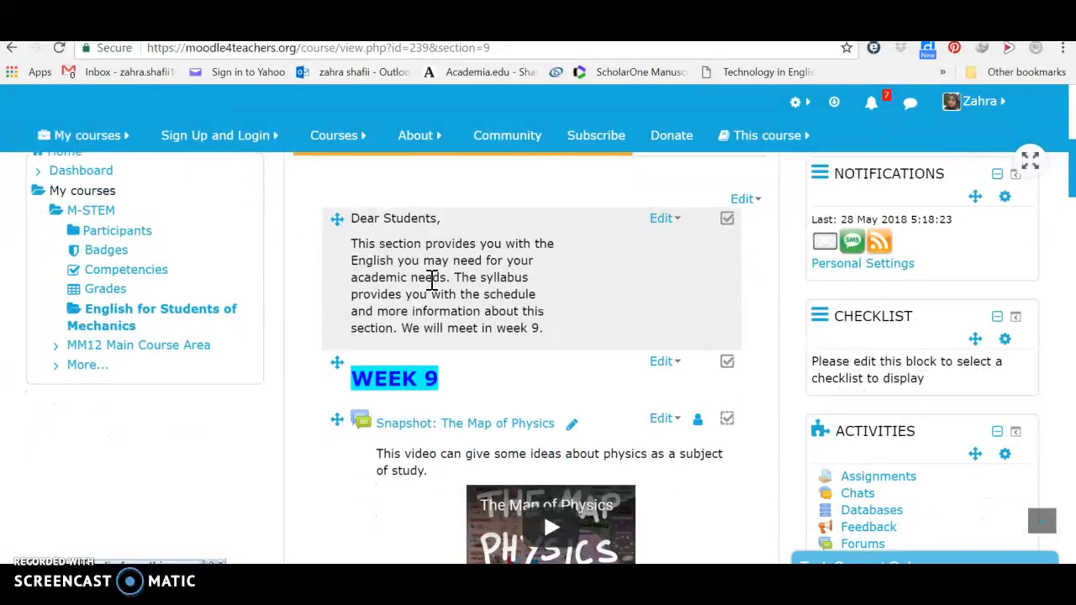
pyautogui.scroll(-3, 431, 280)
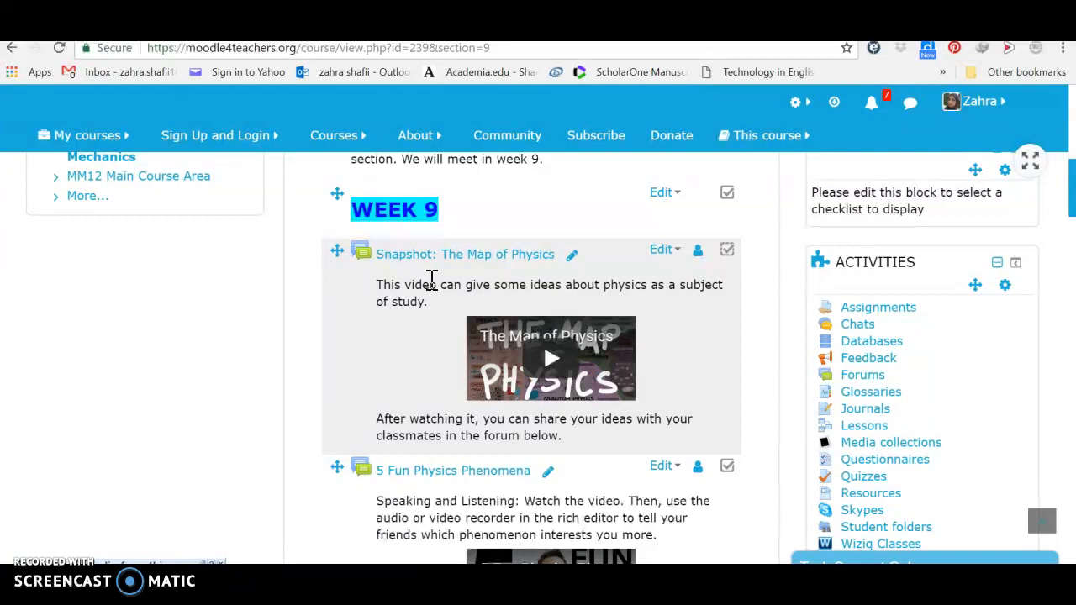
pyautogui.scroll(-4, 431, 280)
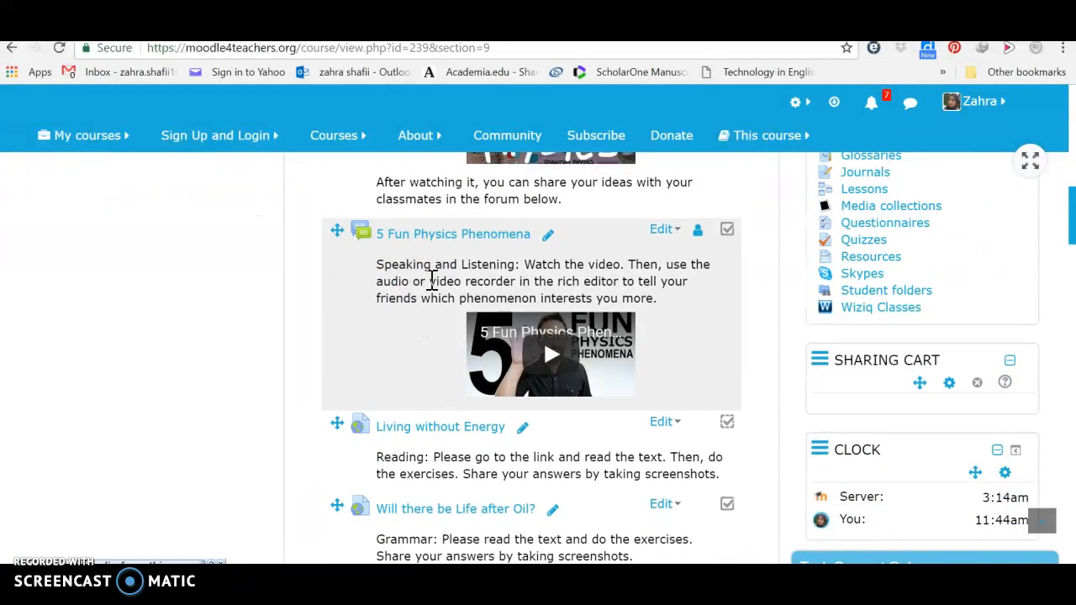
pyautogui.scroll(-1, 431, 280)
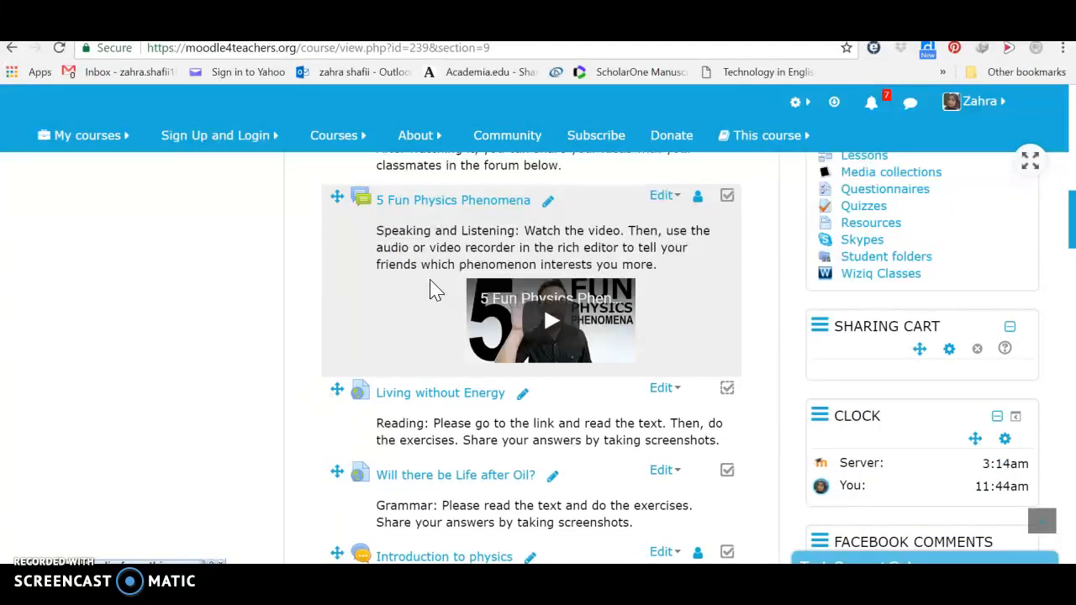
pyautogui.scroll(-3, 431, 288)
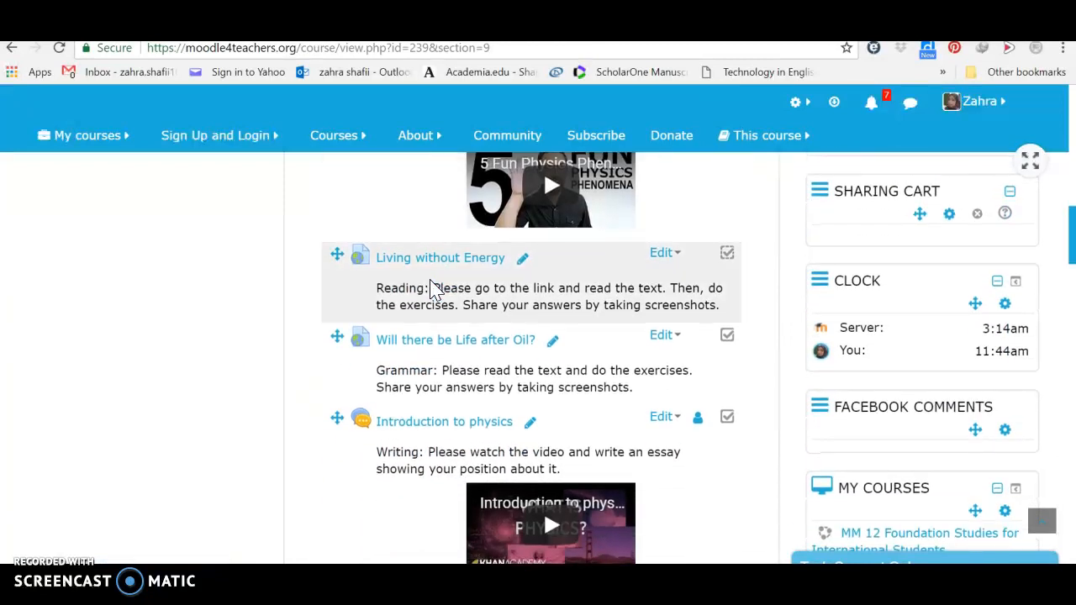
pyautogui.scroll(-3, 431, 287)
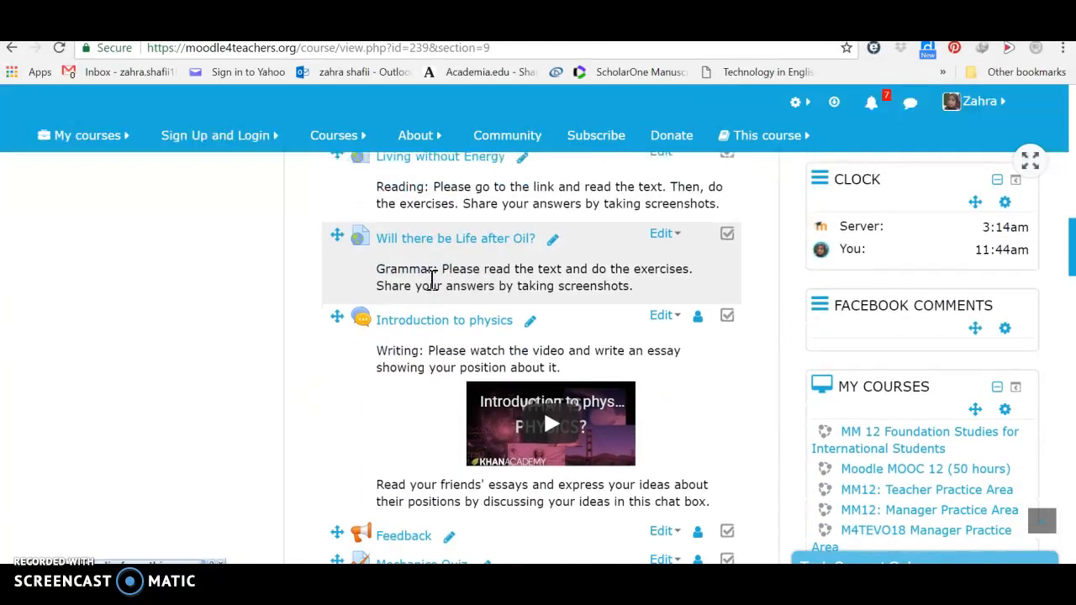
pyautogui.scroll(-5, 432, 280)
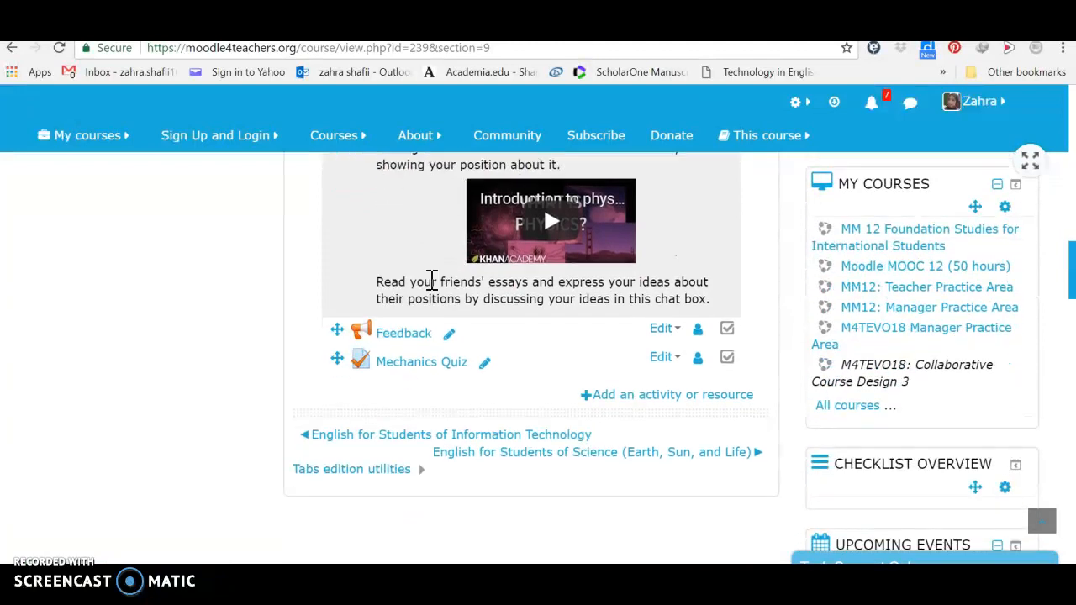
pyautogui.scroll(-1, 431, 280)
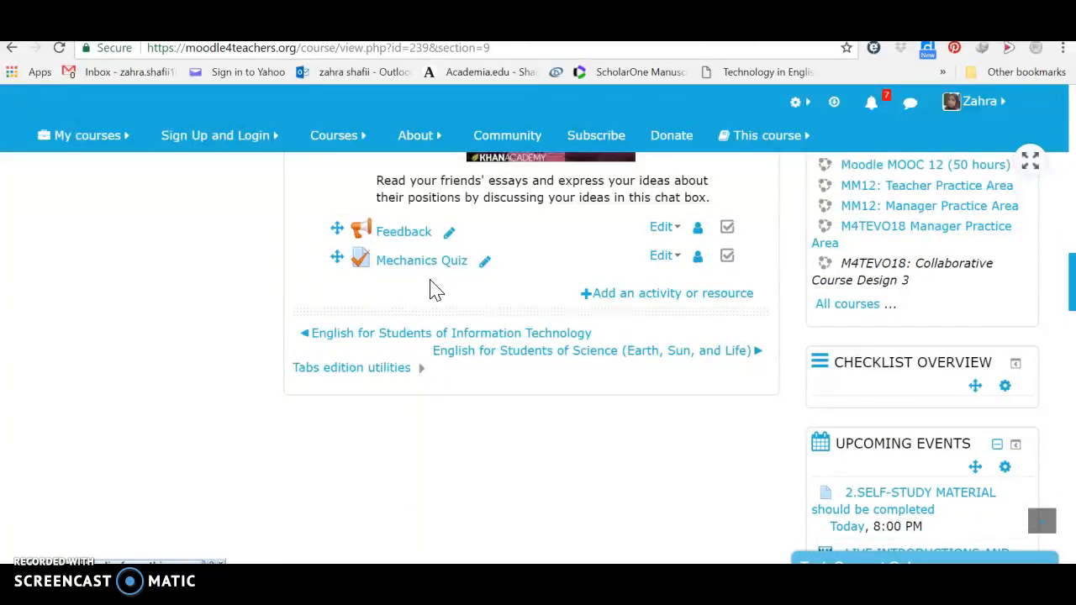
pyautogui.scroll(4, 431, 286)
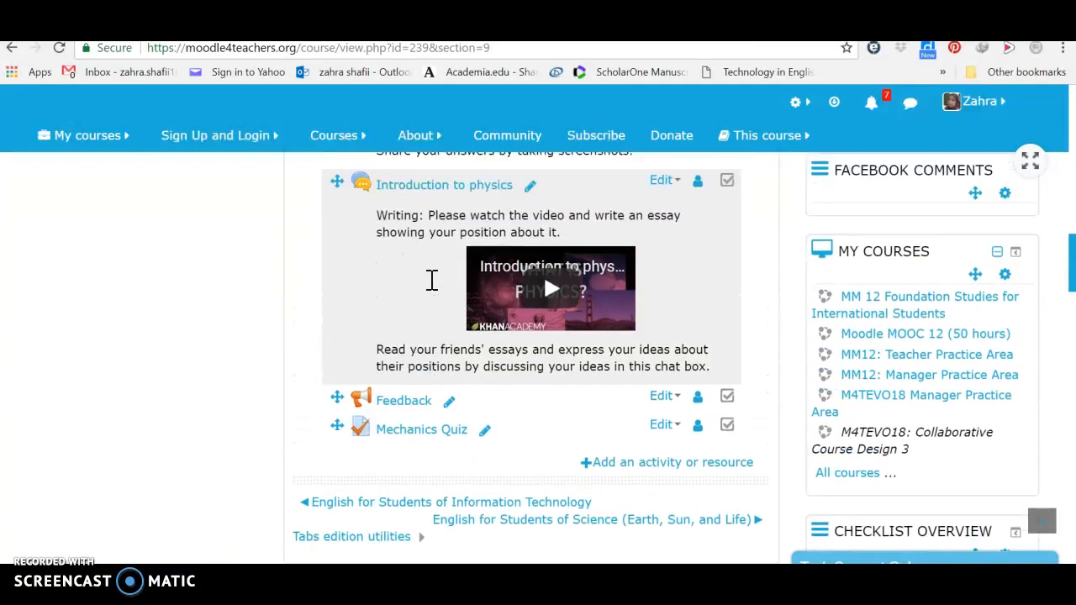
pyautogui.scroll(10, 431, 280)
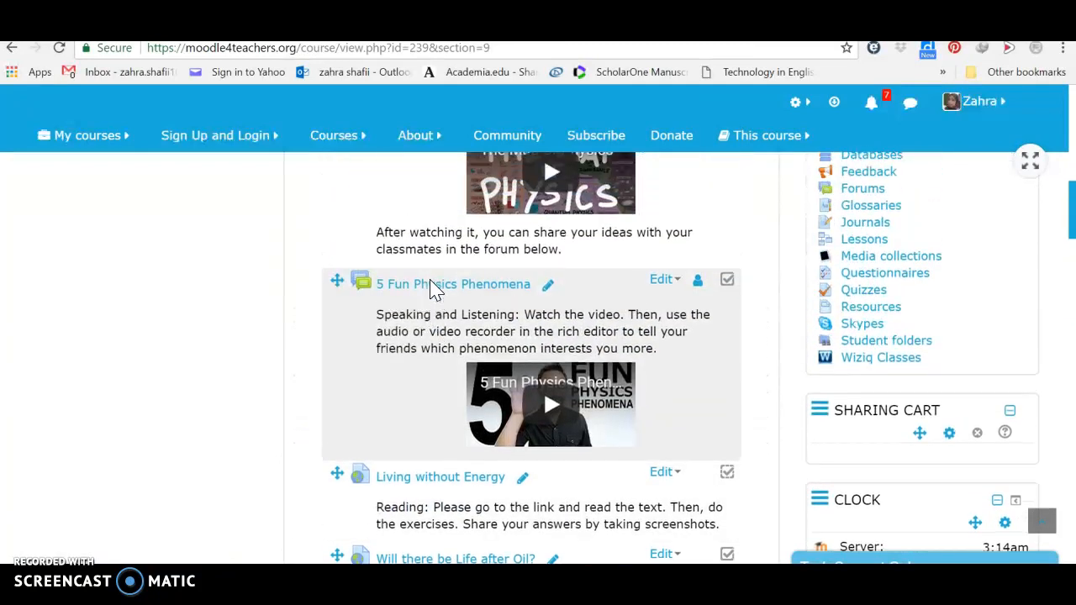
pyautogui.scroll(4, 431, 286)
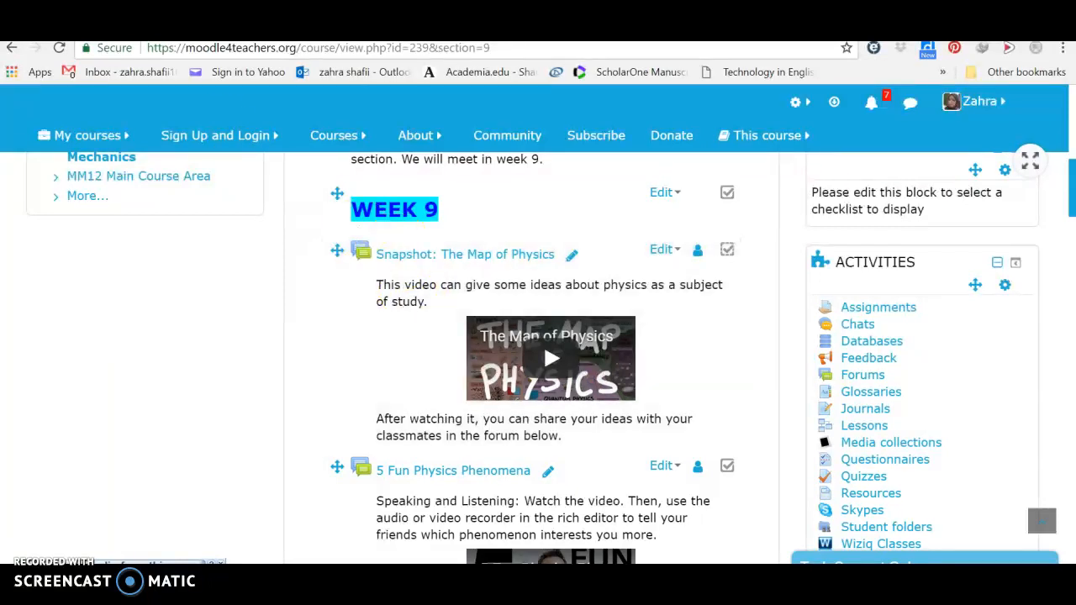
# Open the settings of the Snapshot: The Map of Physics forum and examine the Ratings section's aggregate type options.
pyautogui.click(241, 25)
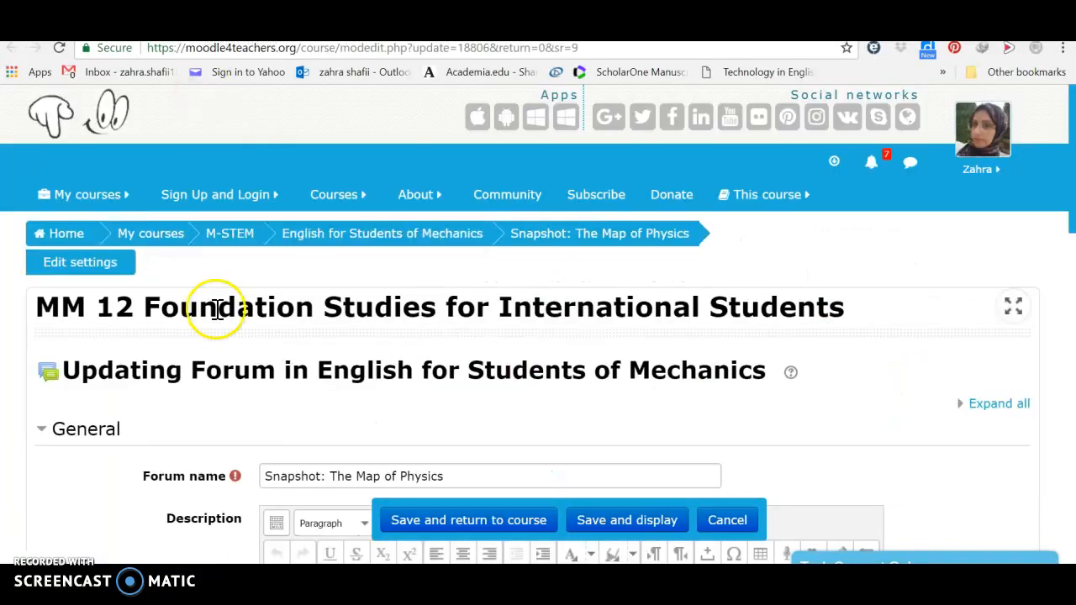
pyautogui.scroll(-5, 213, 407)
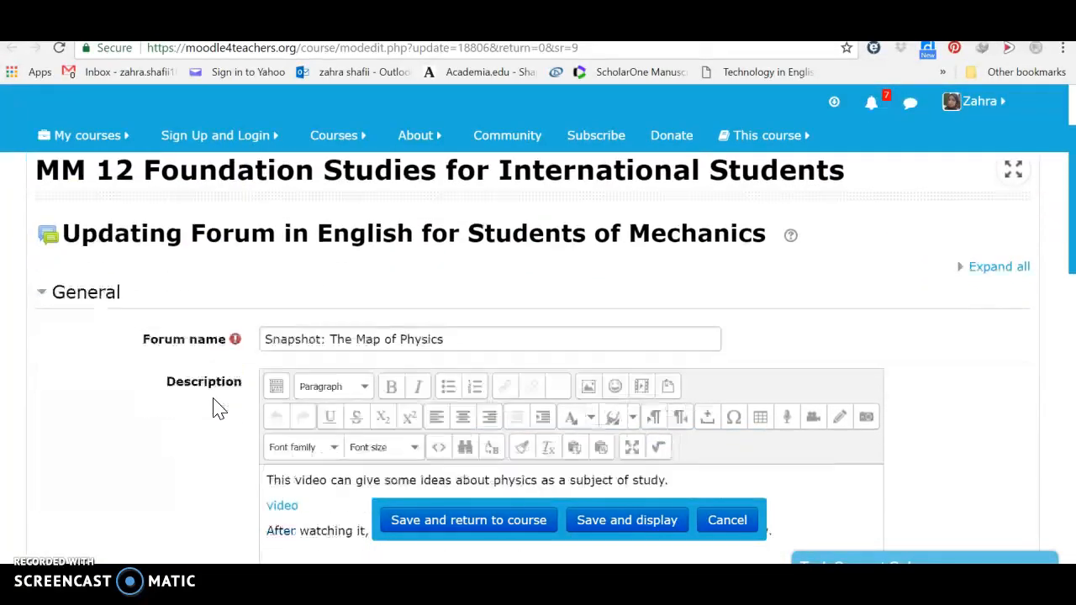
pyautogui.scroll(-3, 213, 406)
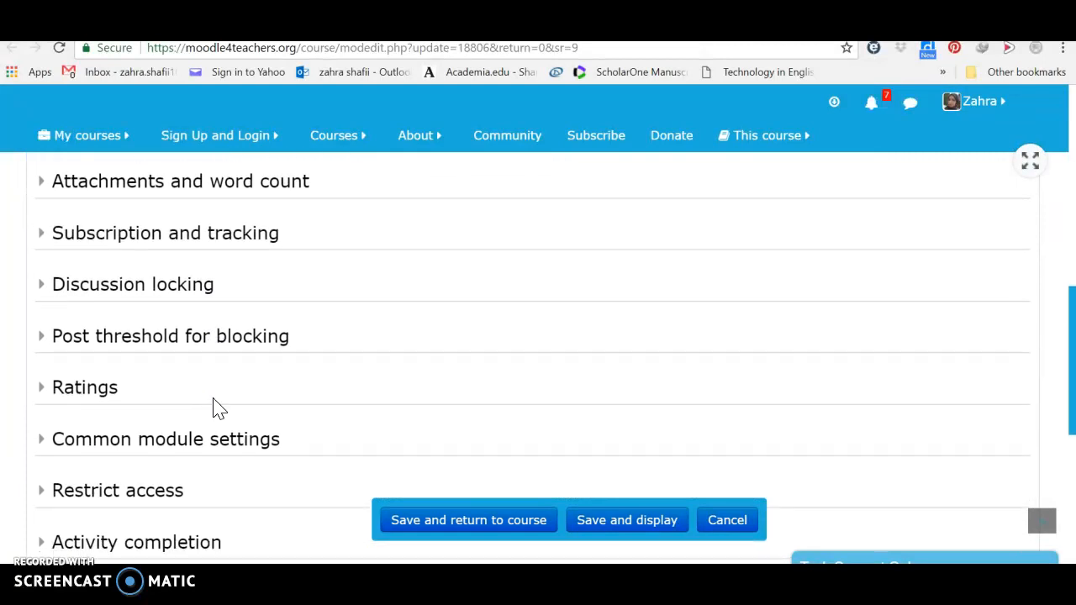
pyautogui.click(97, 400)
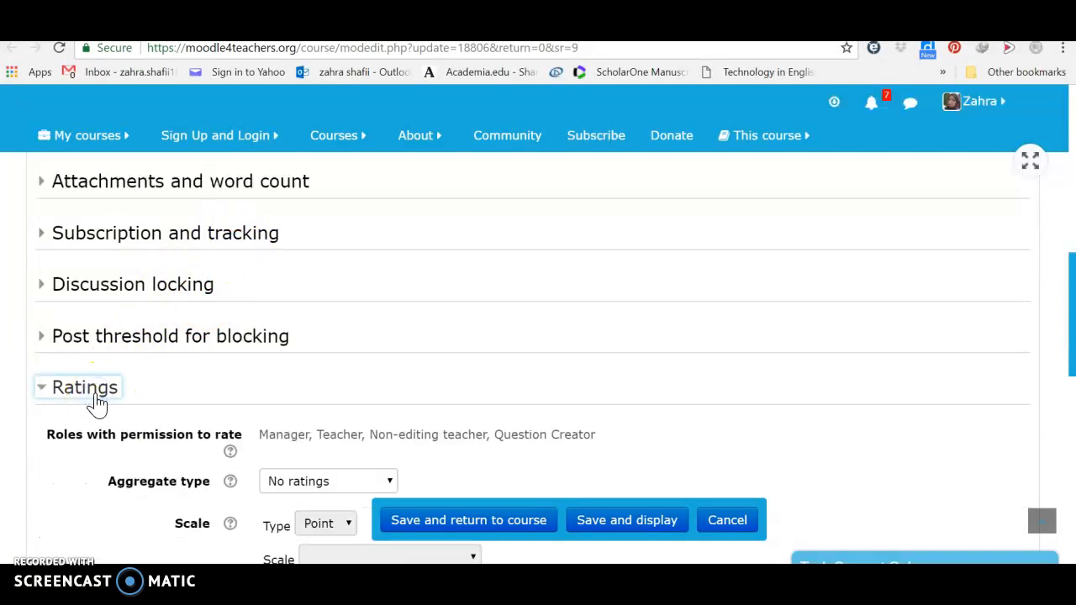
pyautogui.scroll(-1, 96, 402)
pyautogui.scroll(-2, 97, 401)
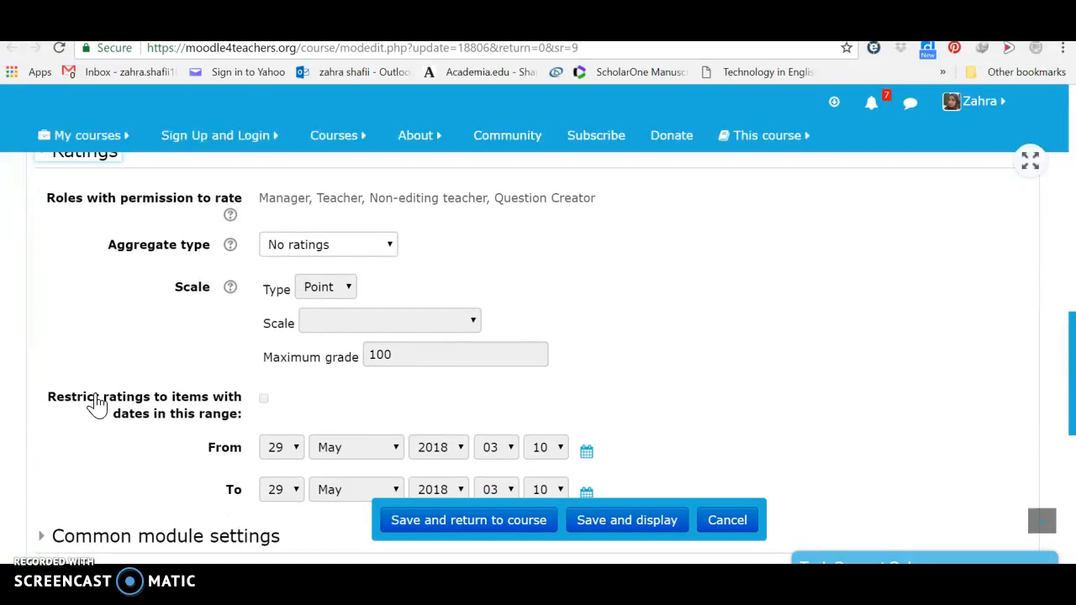
pyautogui.scroll(1, 97, 404)
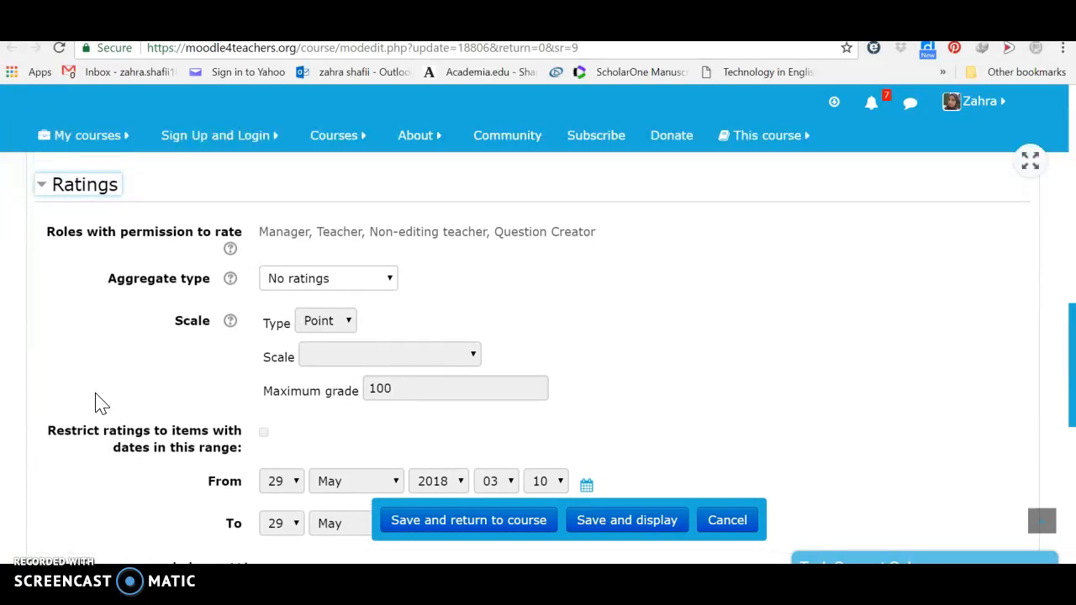
pyautogui.click(386, 284)
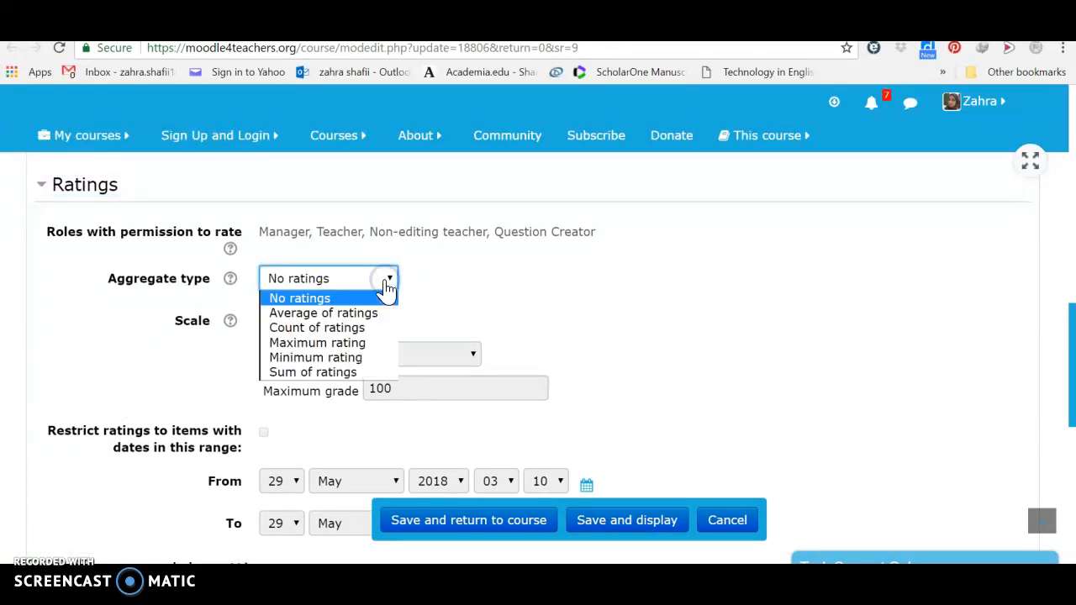
pyautogui.click(447, 326)
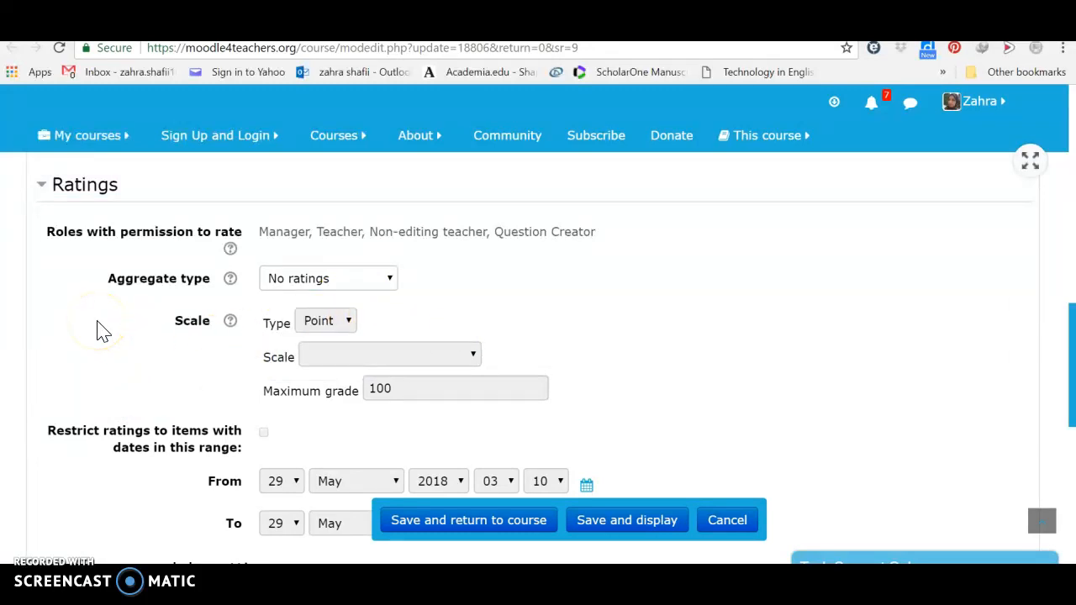
# In the forum's activity completion settings, set completion tracking to "Show activity as complete when conditions are met".
pyautogui.scroll(-5, 97, 328)
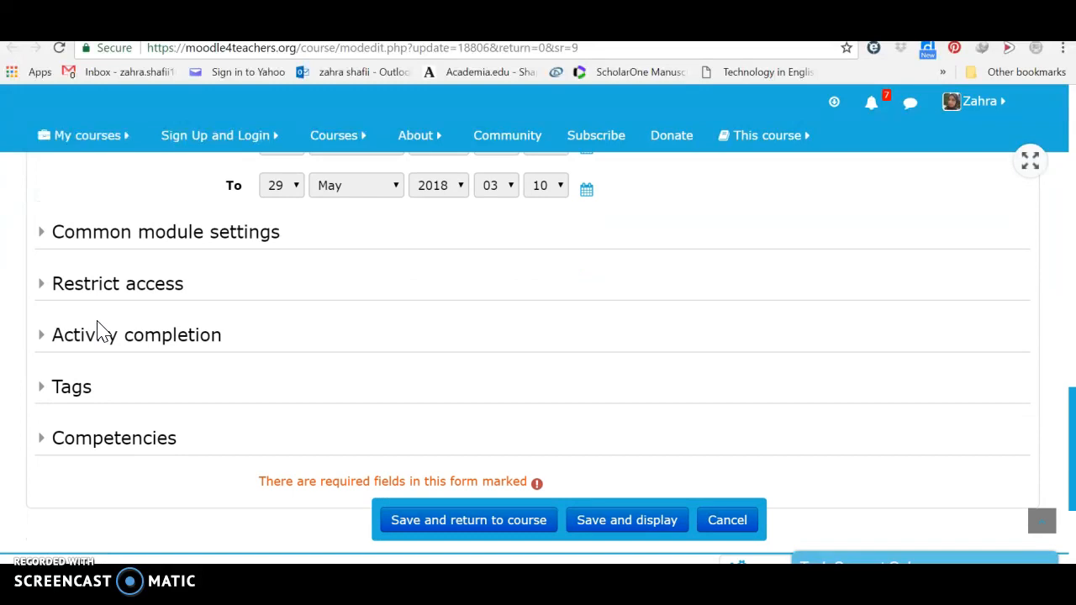
pyautogui.click(153, 338)
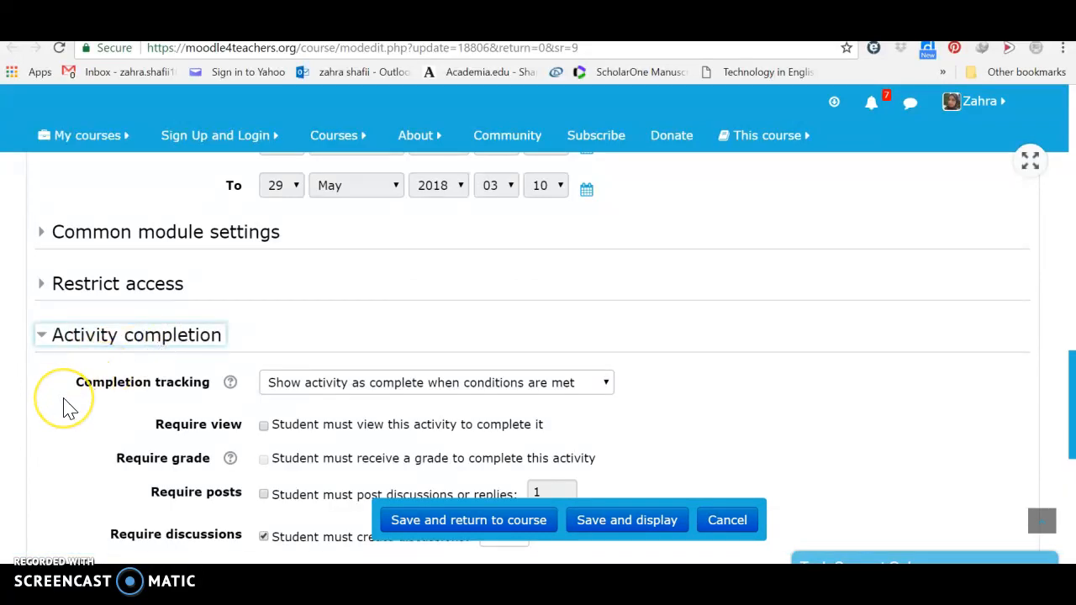
pyautogui.scroll(-2, 69, 407)
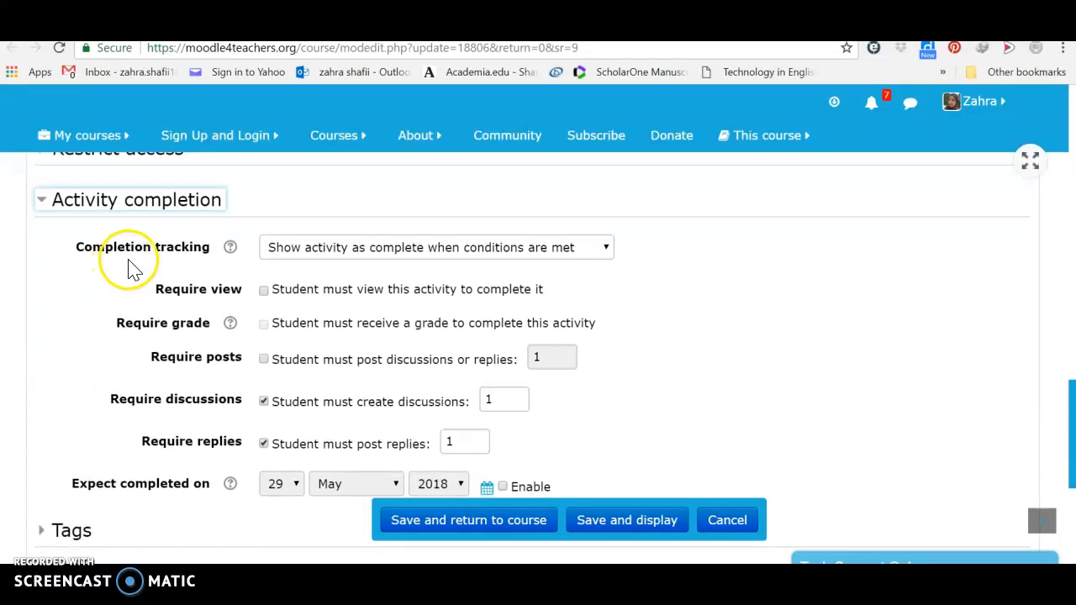
pyautogui.click(606, 248)
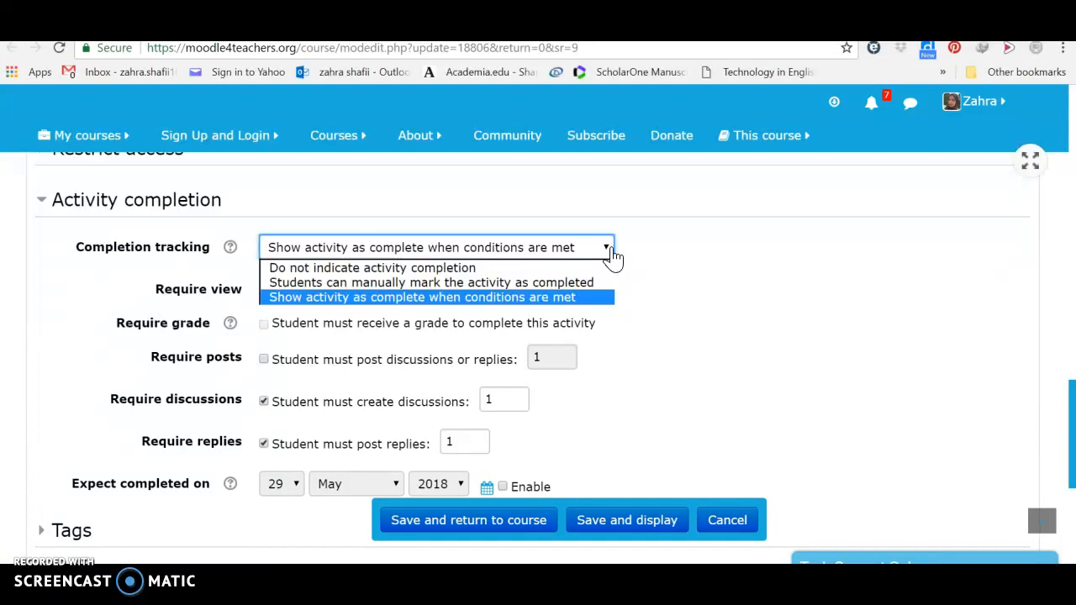
pyautogui.click(481, 299)
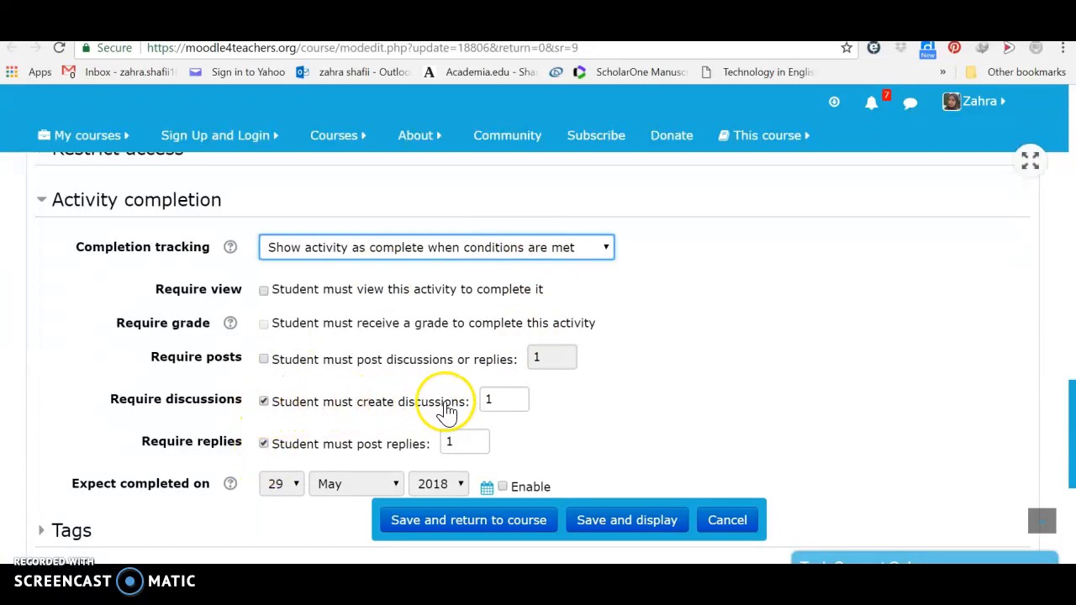
# Clear the required discussions and replies, require students to view the activity instead, and save the forum, returning to the course.
pyautogui.click(264, 403)
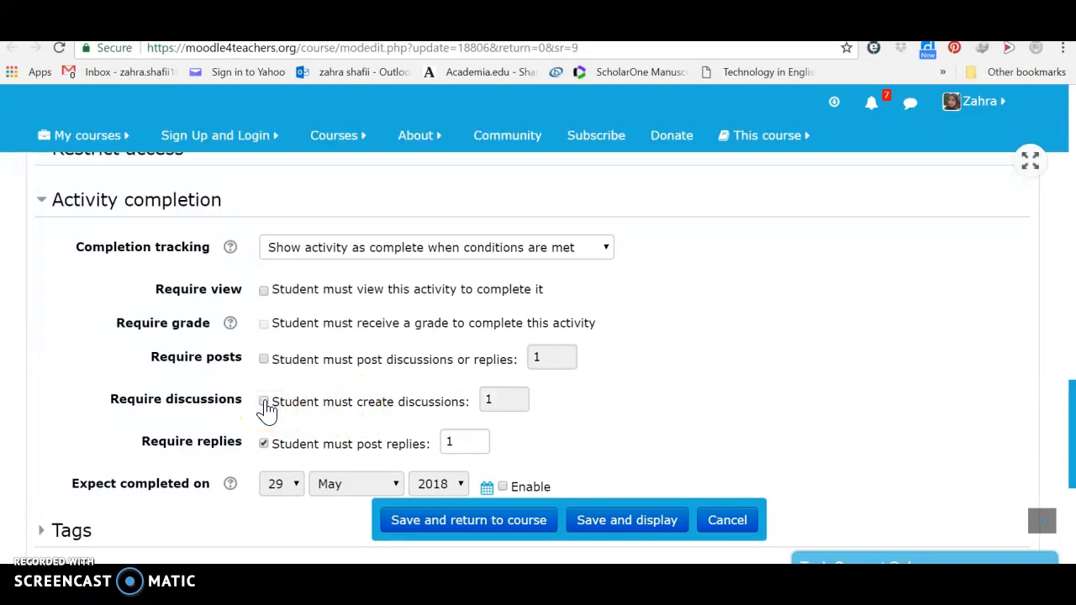
pyautogui.click(265, 450)
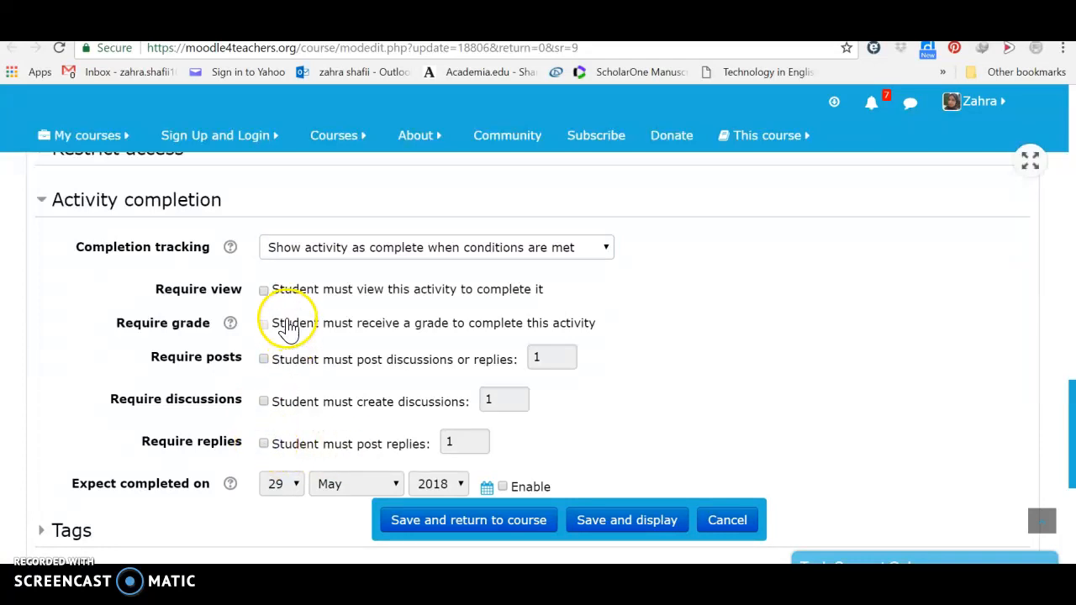
pyautogui.click(263, 292)
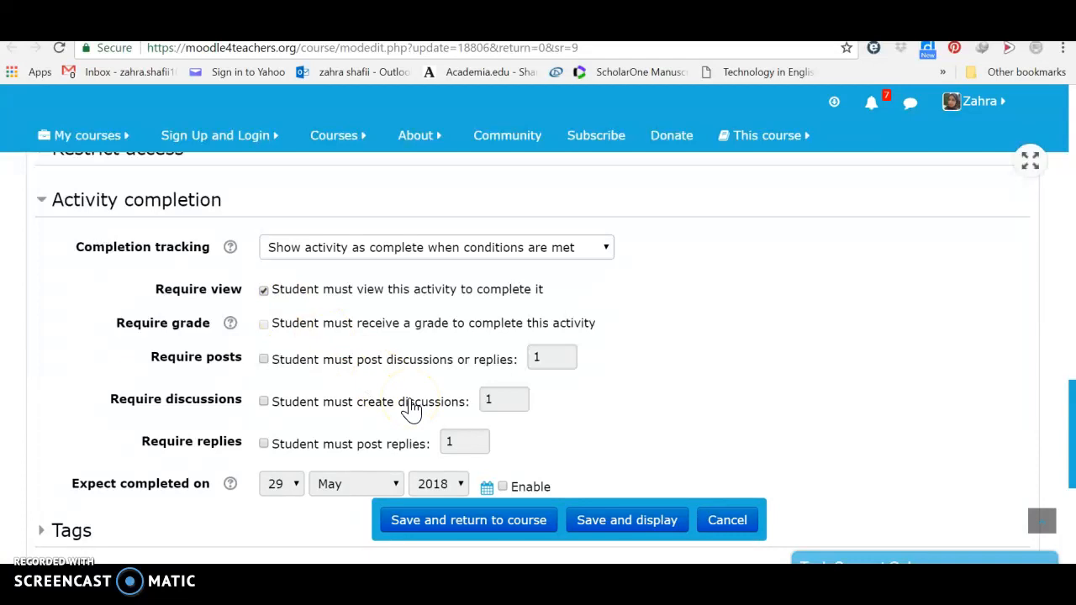
pyautogui.click(468, 528)
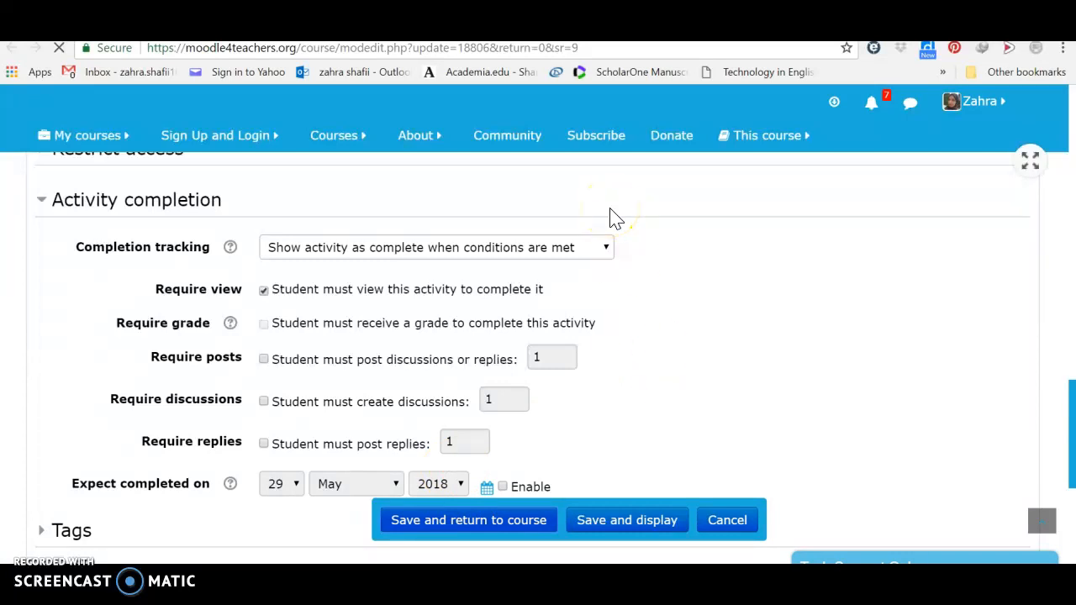
# Open the settings of the 5 Fun Physics Phenomena forum and set completion tracking to "Show activity as complete when conditions are met".
pyautogui.click(382, 137)
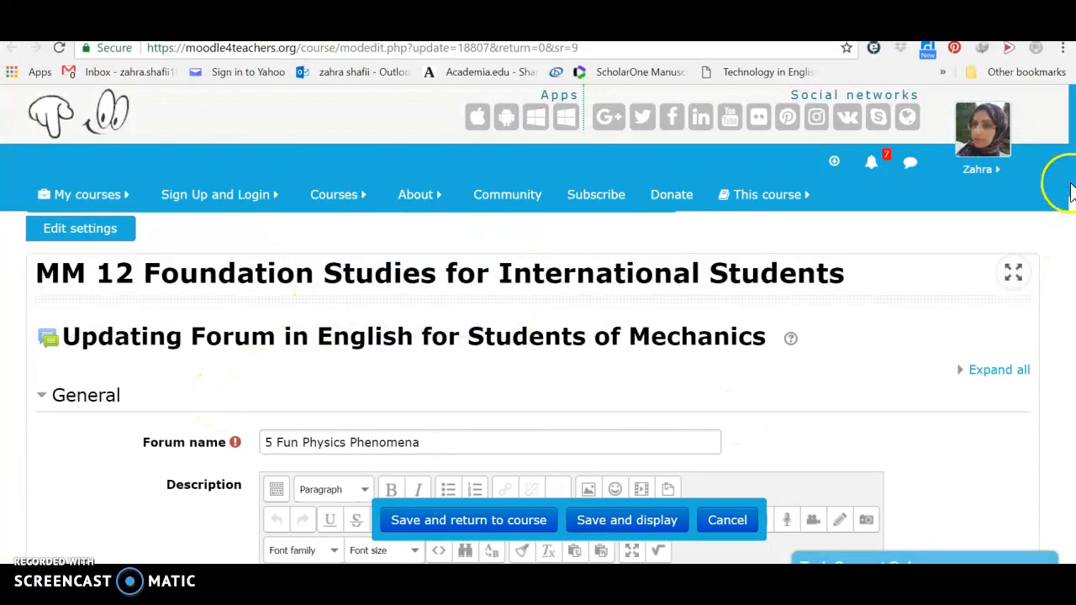
pyautogui.moveTo(1066, 189); pyautogui.dragTo(1072, 477)
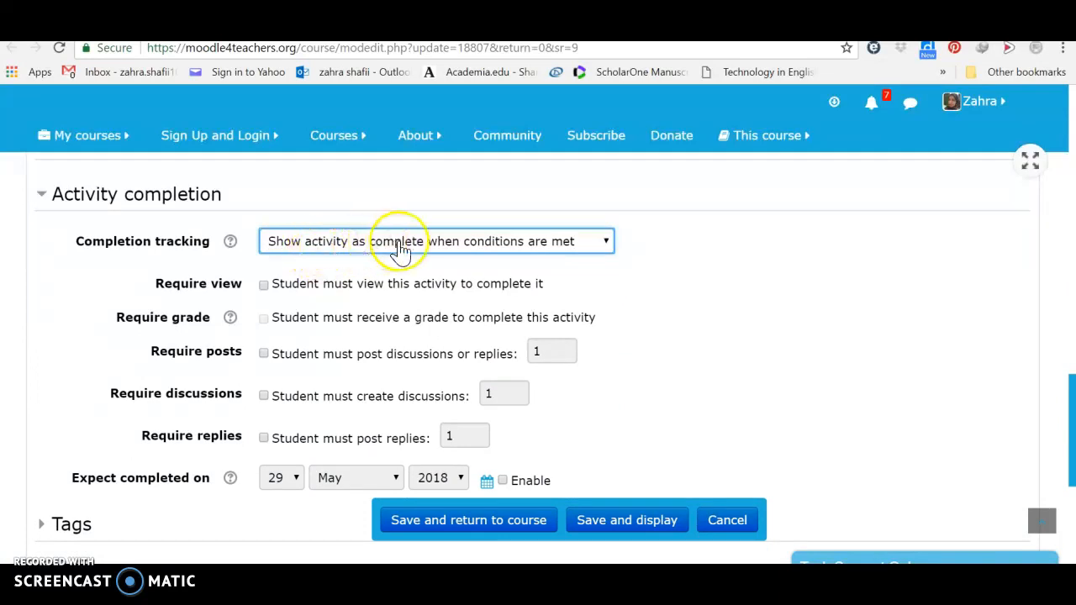
pyautogui.click(607, 246)
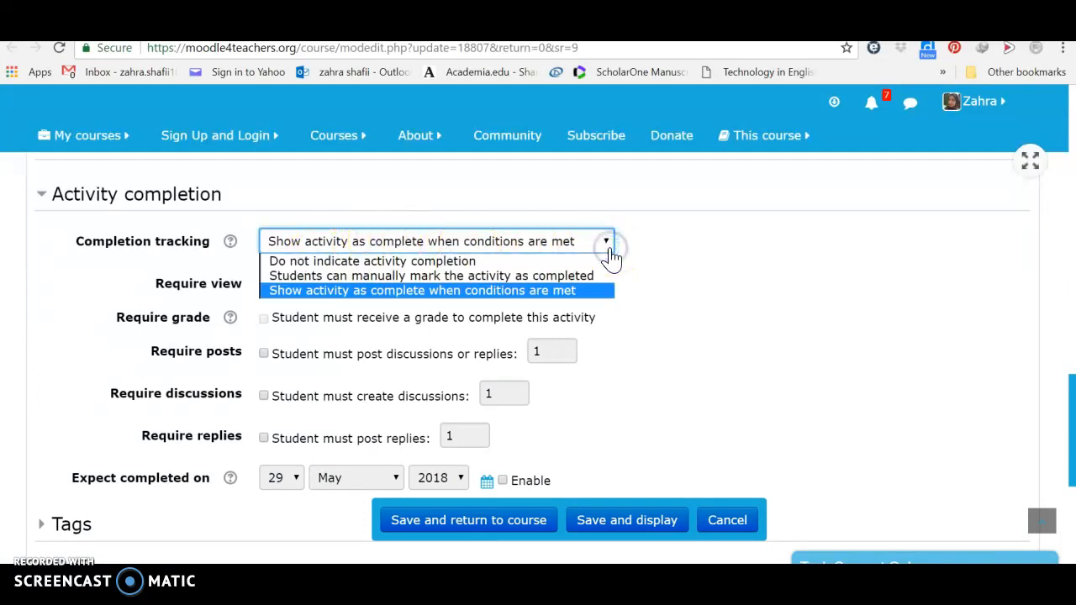
pyautogui.click(605, 291)
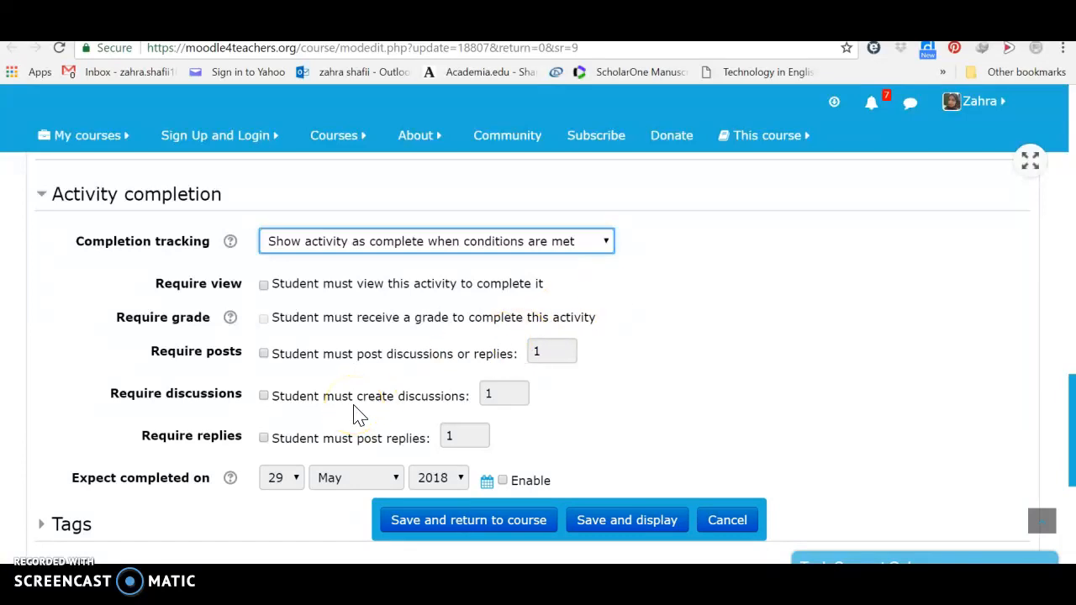
# Require students to post 2 replies, create 1 discussion and make 1 post, and save the forum, returning to the course.
pyautogui.click(264, 438)
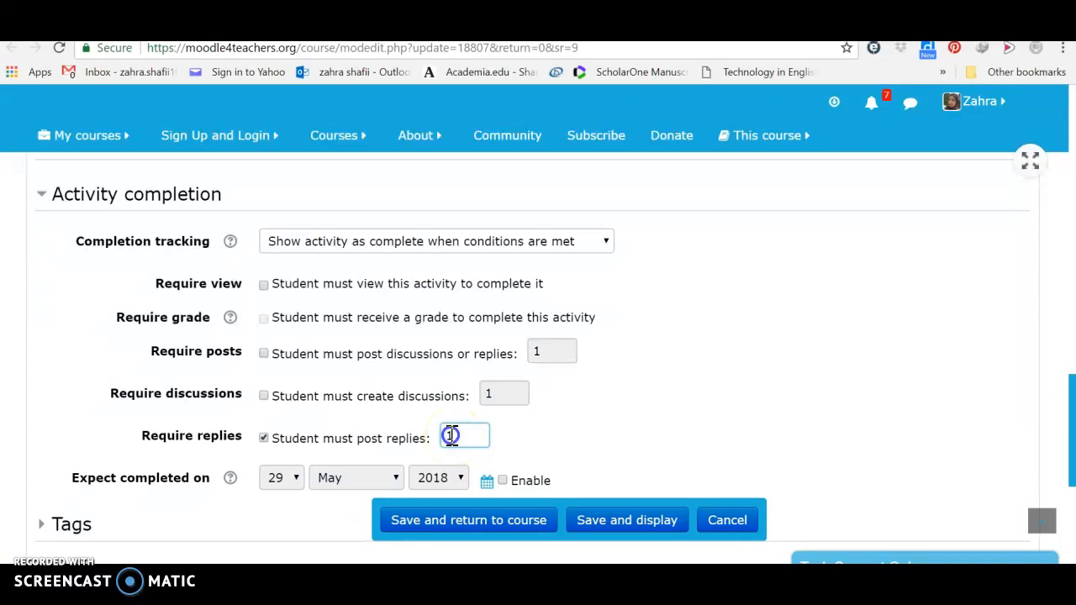
pyautogui.write('2')
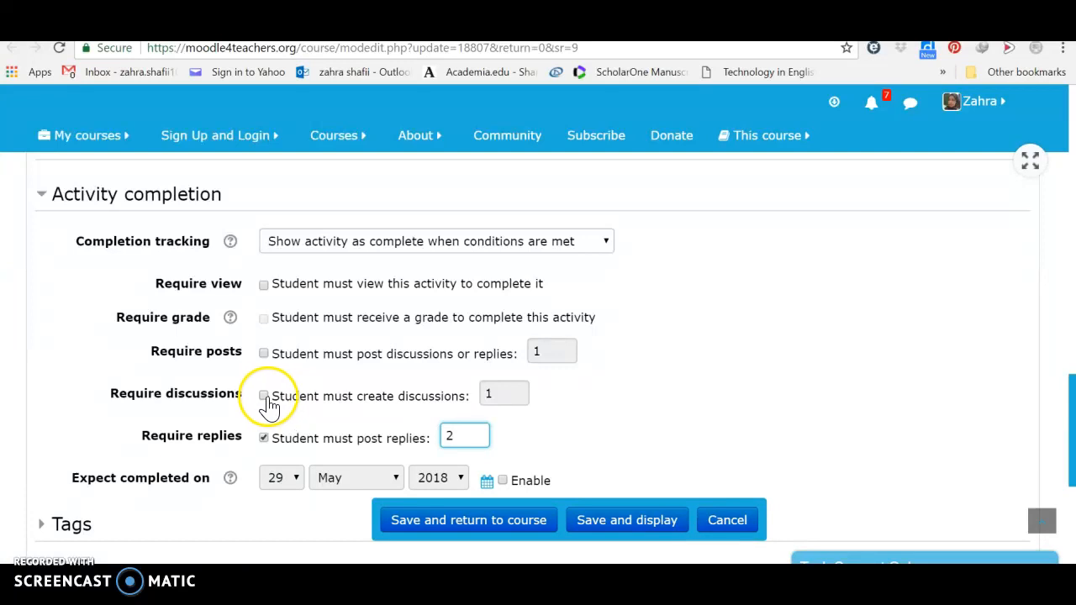
pyautogui.click(265, 397)
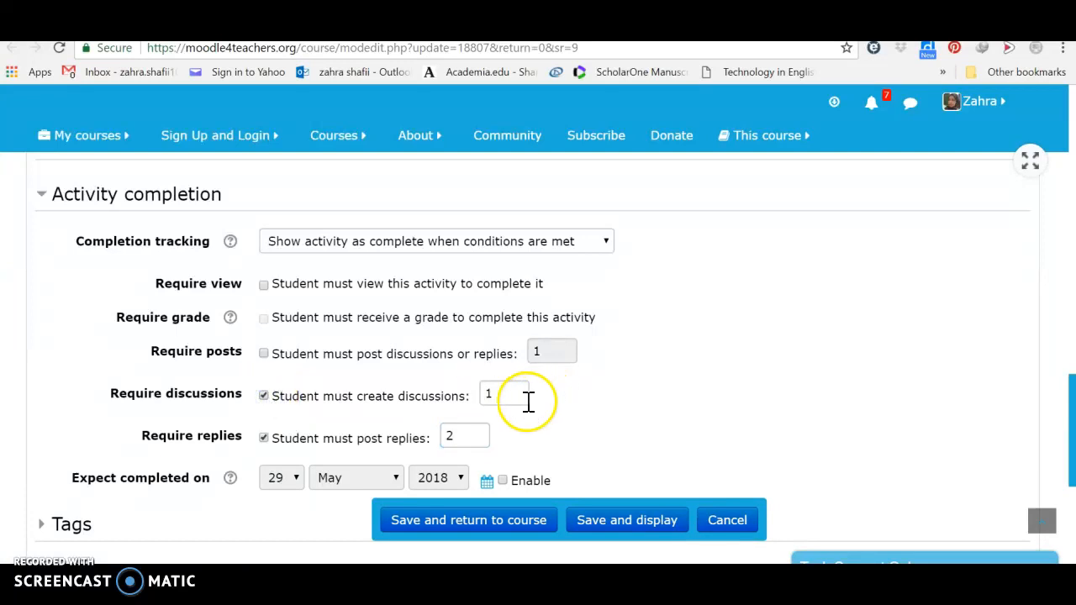
pyautogui.click(265, 355)
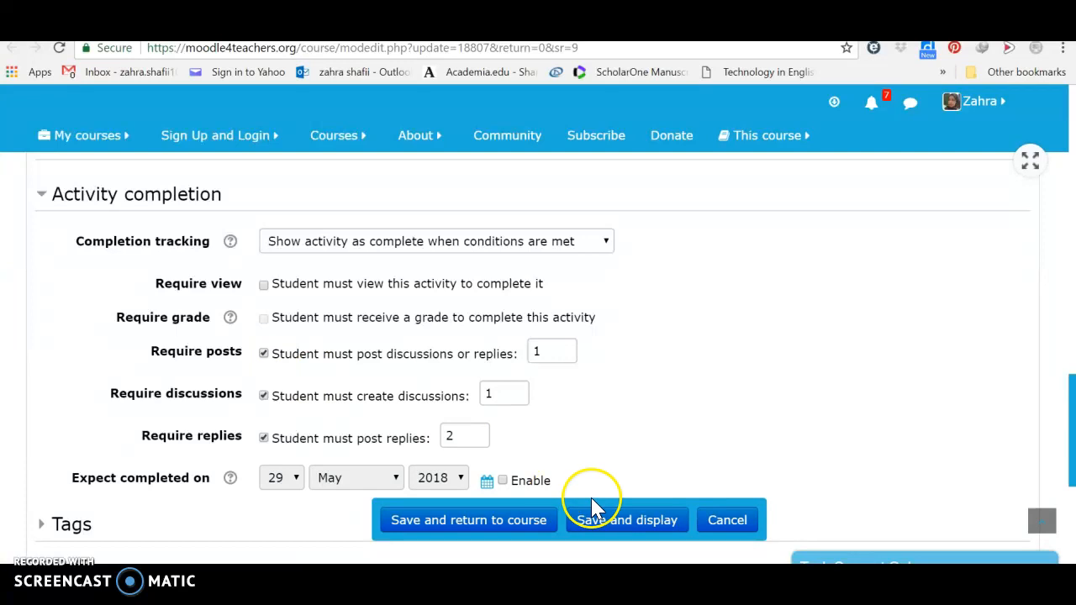
pyautogui.click(508, 527)
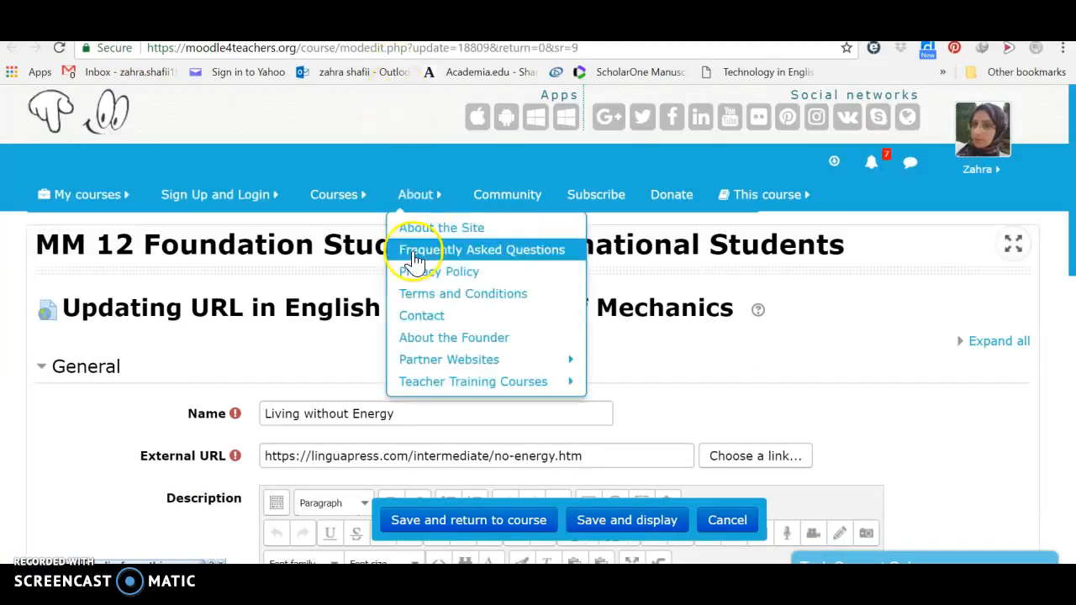
# In the Living without Energy URL's activity completion settings, choose "Show activity as complete when conditions are met" as completion tracking.
pyautogui.scroll(-3, 99, 429)
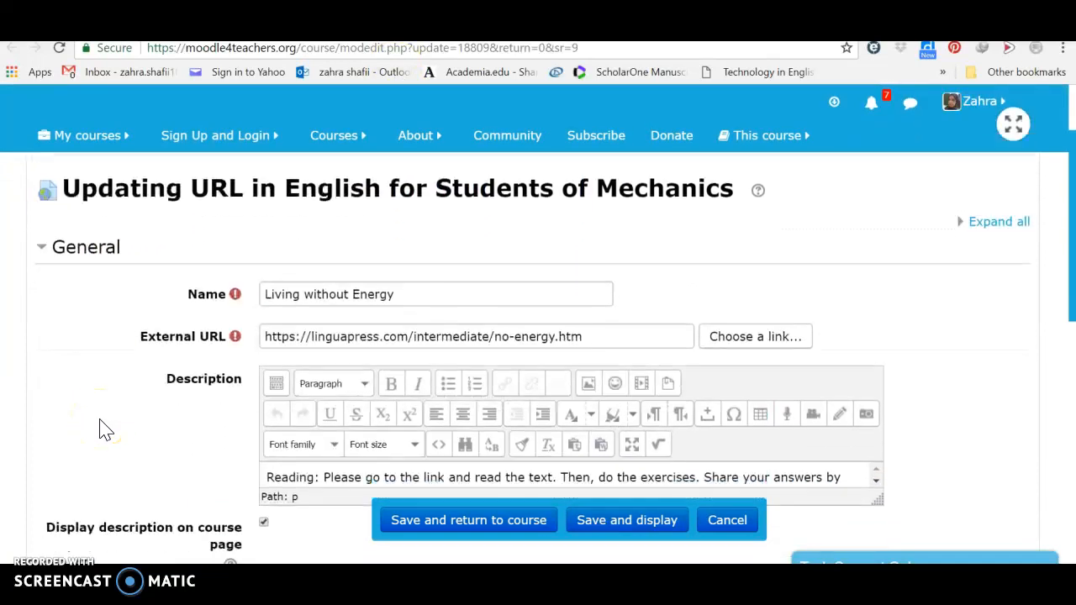
pyautogui.scroll(-5, 99, 428)
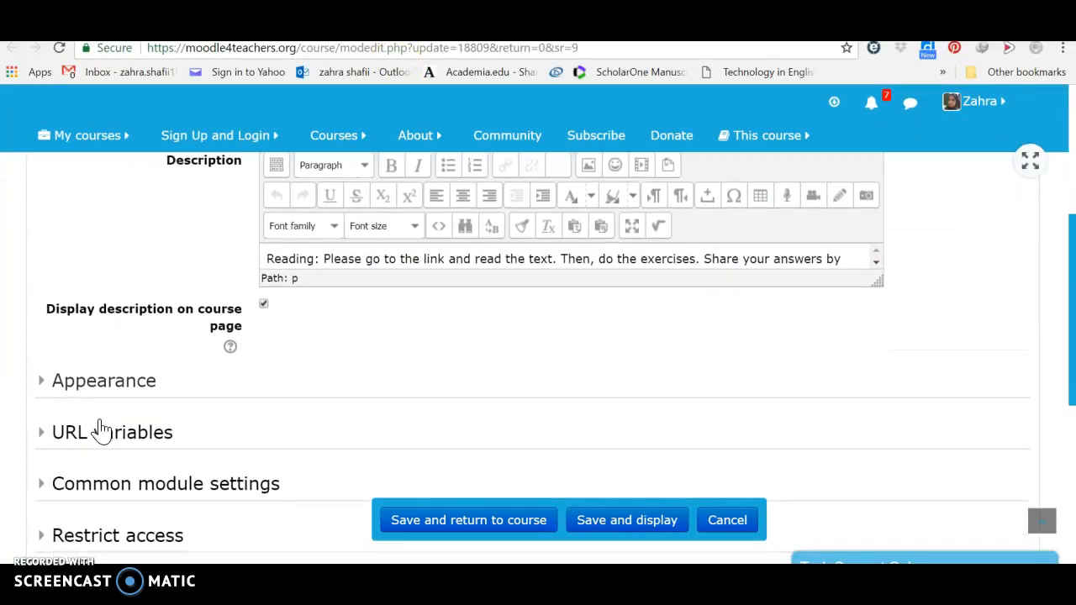
pyautogui.click(180, 323)
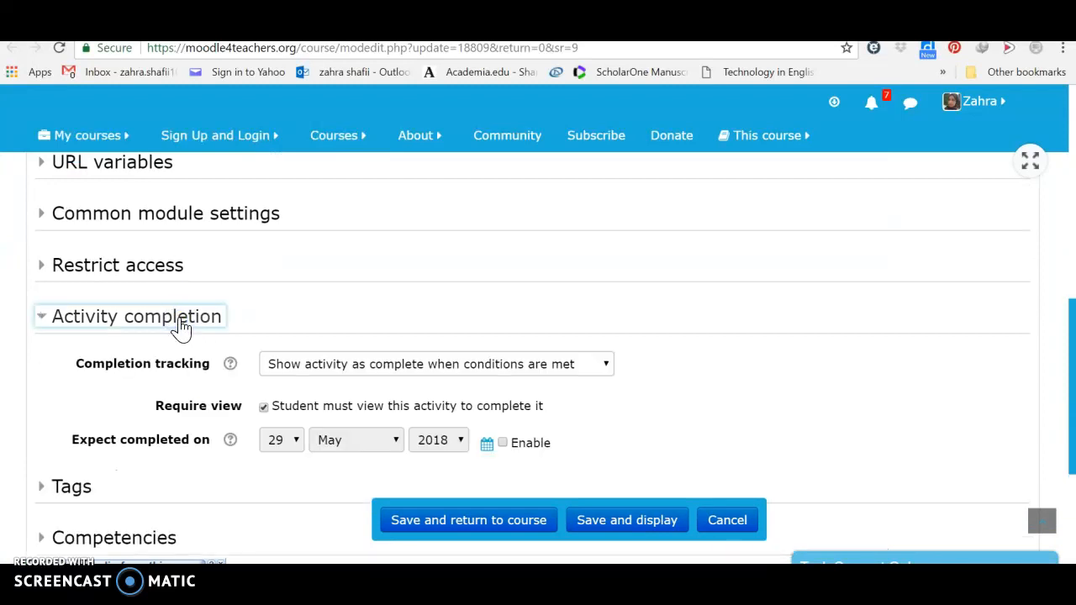
pyautogui.click(597, 370)
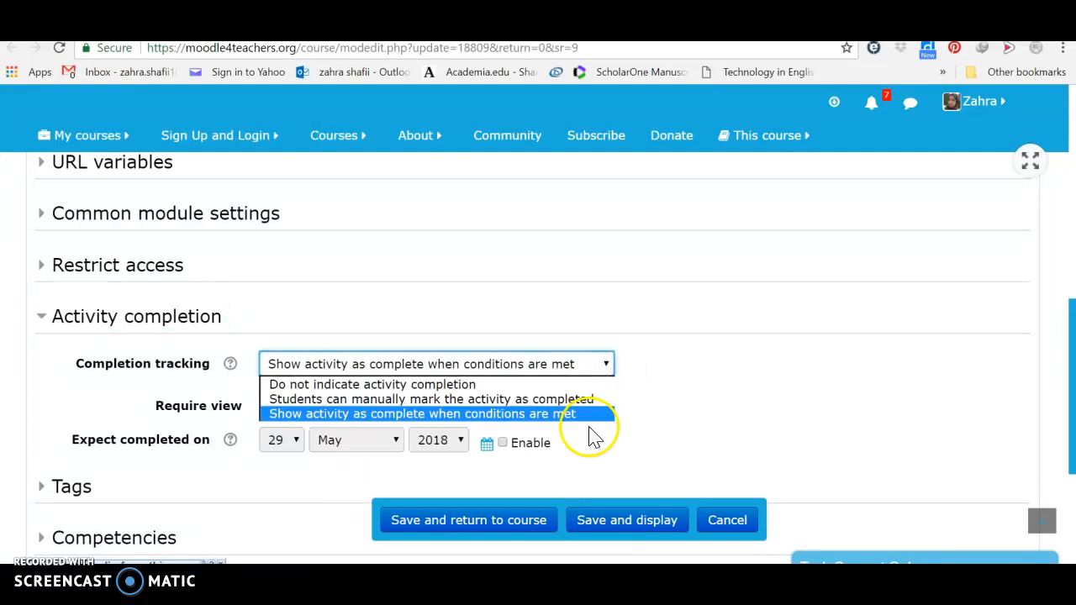
pyautogui.click(583, 415)
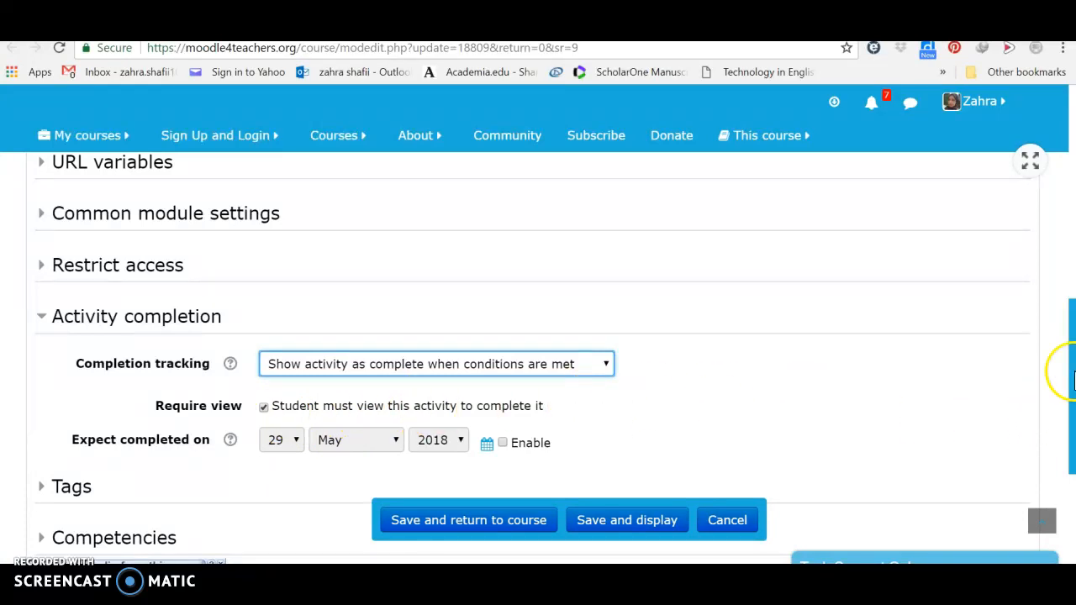
pyautogui.moveTo(1072, 378); pyautogui.dragTo(1071, 348)
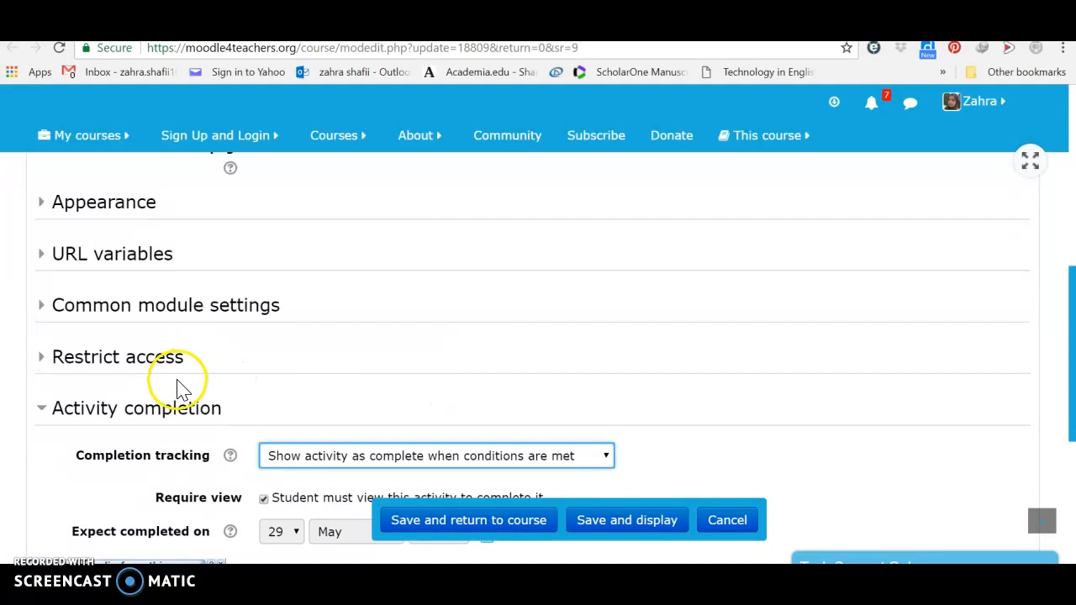
pyautogui.press('Up')
pyautogui.press('Up')
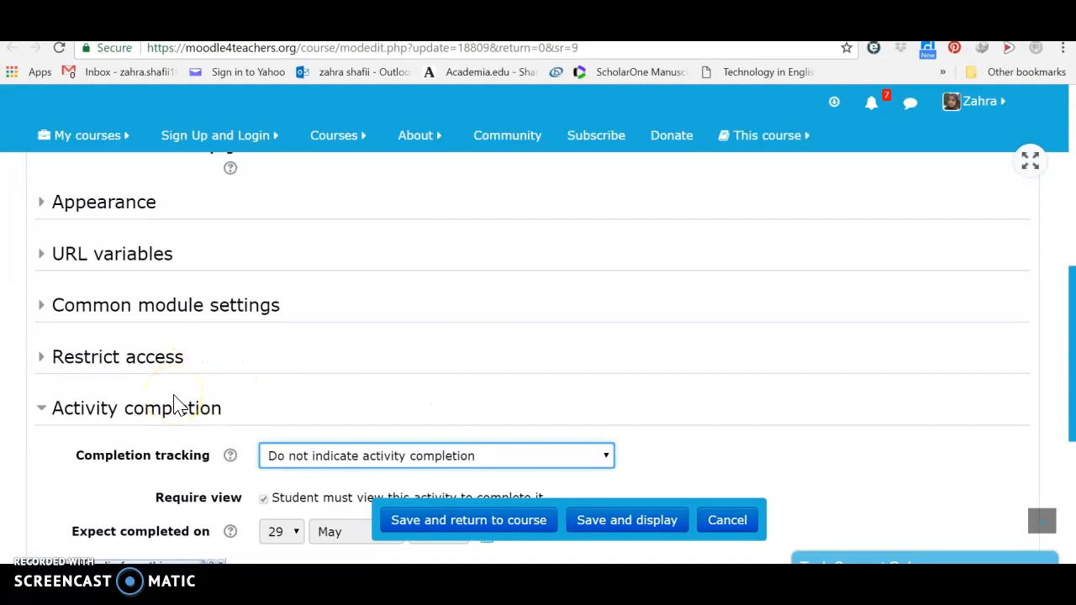
pyautogui.click(601, 462)
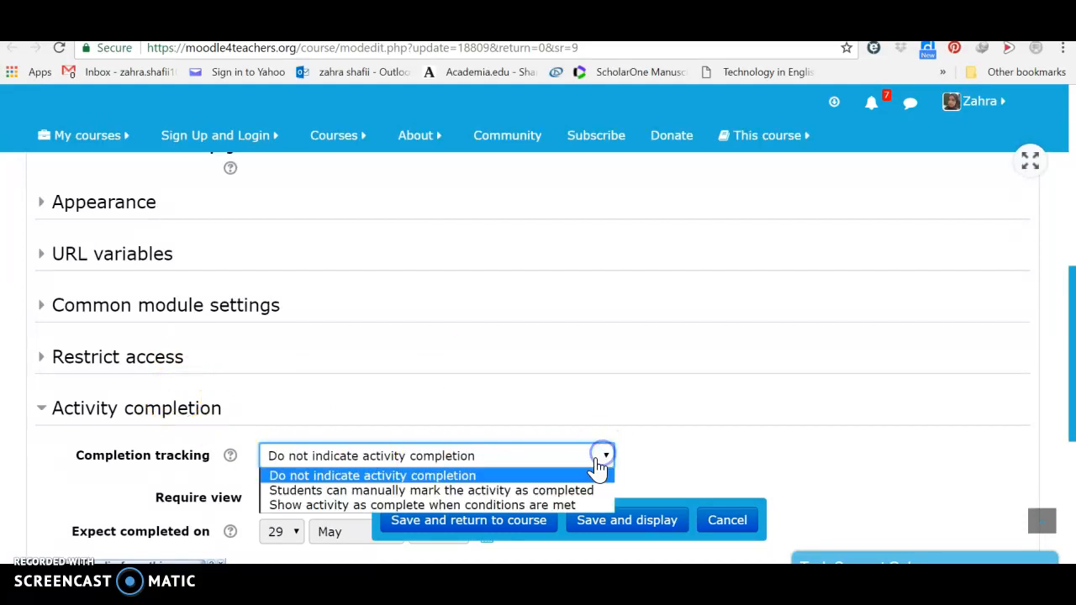
pyautogui.click(542, 505)
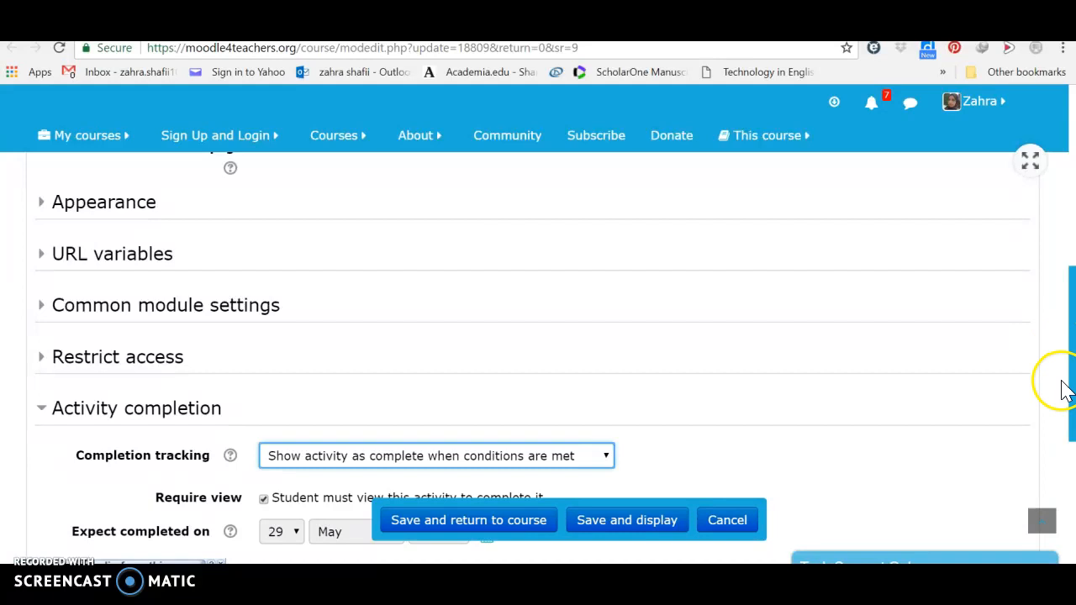
# In the URL's competency settings, set the action upon activity completion to "Complete the competency" and save, returning to the course.
pyautogui.moveTo(1069, 389); pyautogui.dragTo(1069, 489)
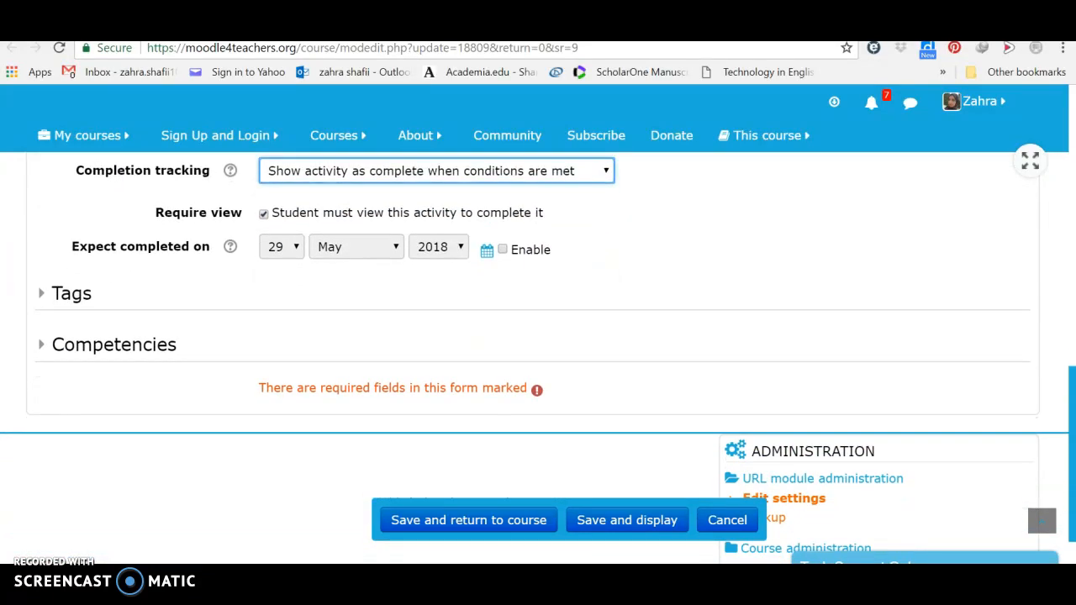
pyautogui.click(99, 357)
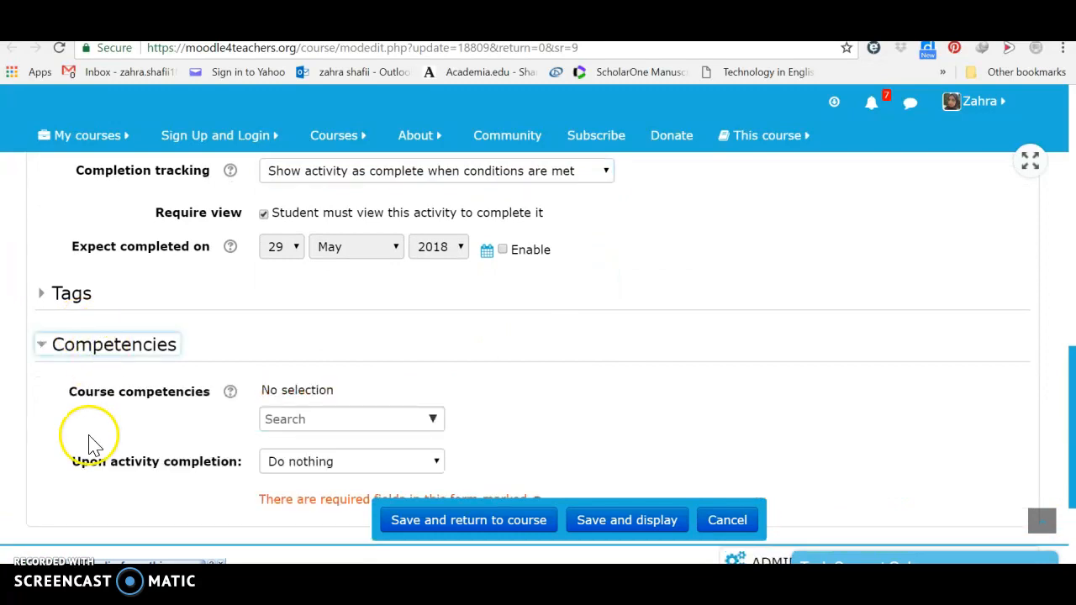
pyautogui.click(436, 427)
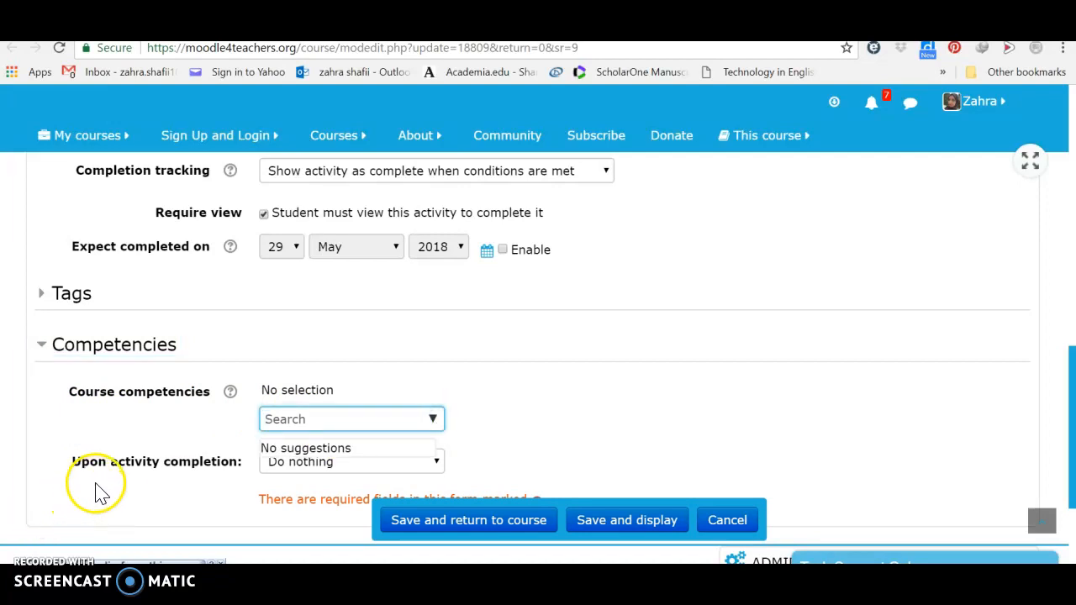
pyautogui.click(429, 473)
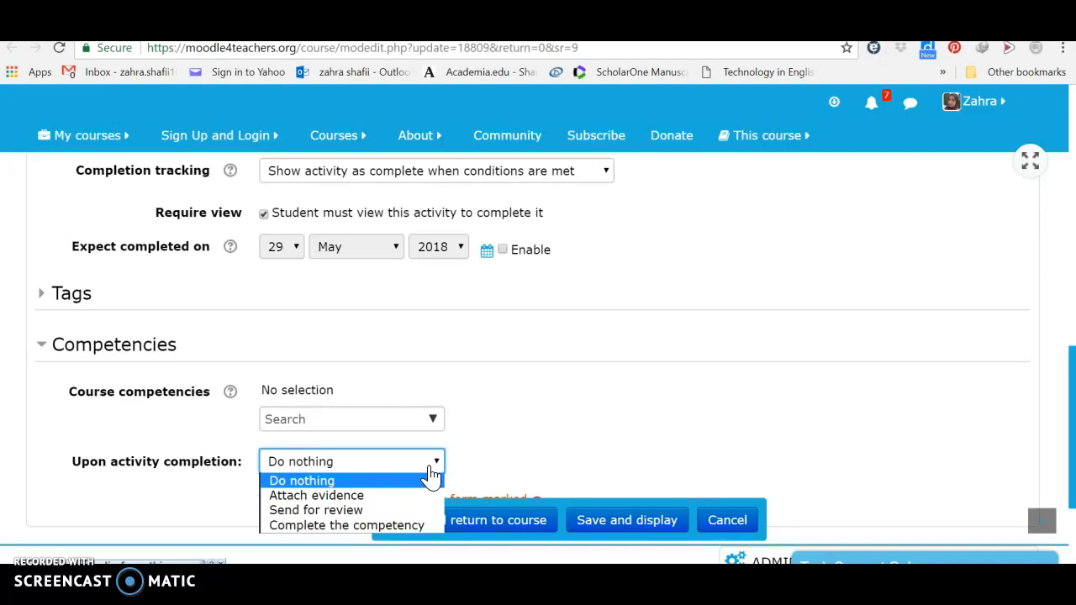
pyautogui.click(389, 526)
pyautogui.click(431, 535)
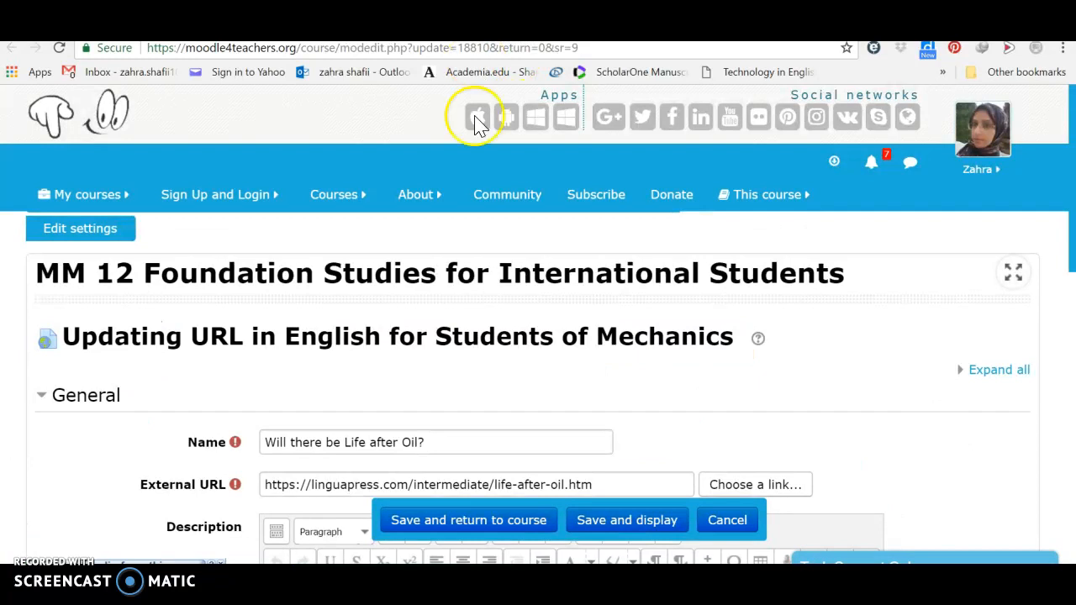
# For the Will there be Life after Oil? URL, set tracking to "Show activity as complete when conditions are met" and require students to view it.
pyautogui.scroll(-10, 290, 363)
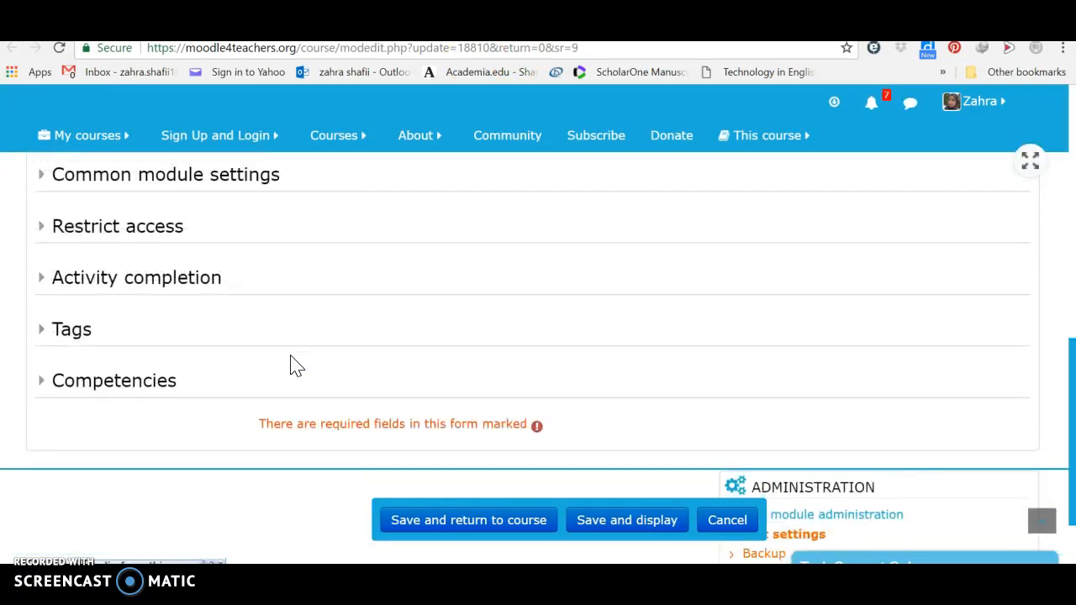
pyautogui.click(168, 284)
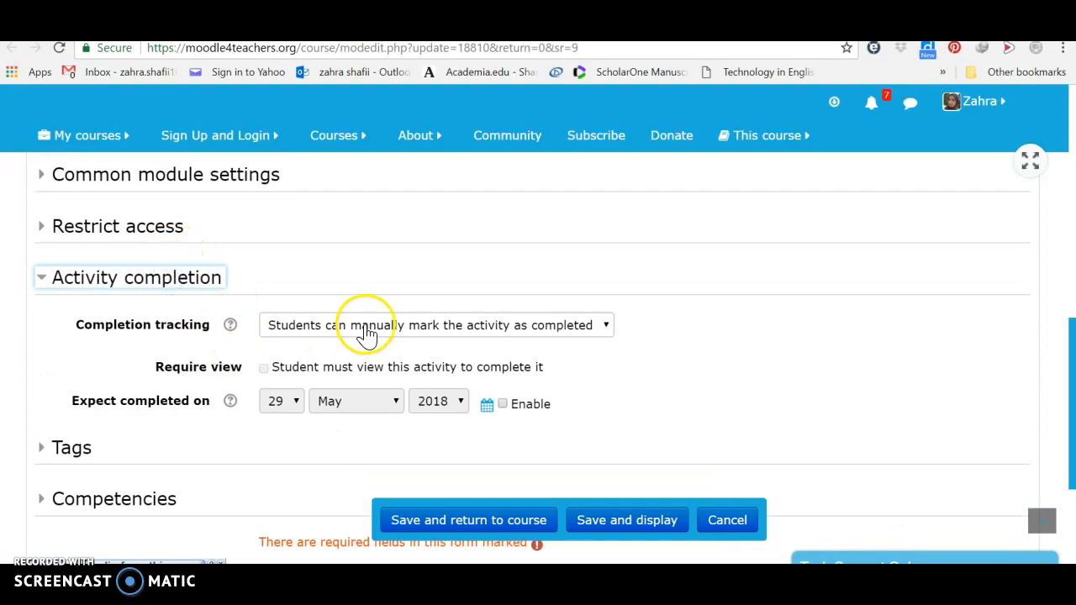
pyautogui.click(606, 328)
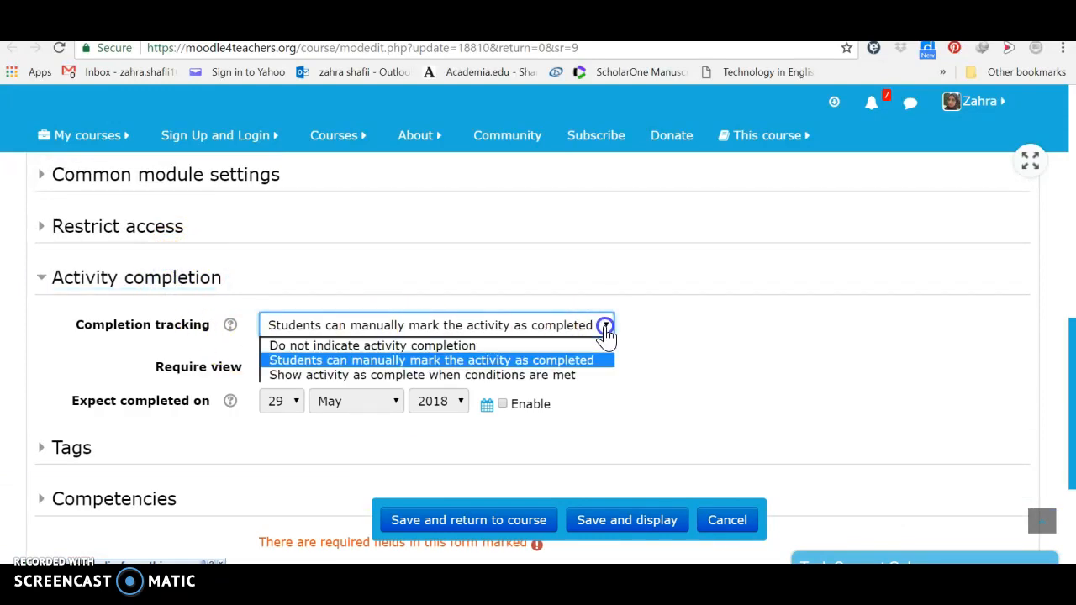
pyautogui.click(578, 377)
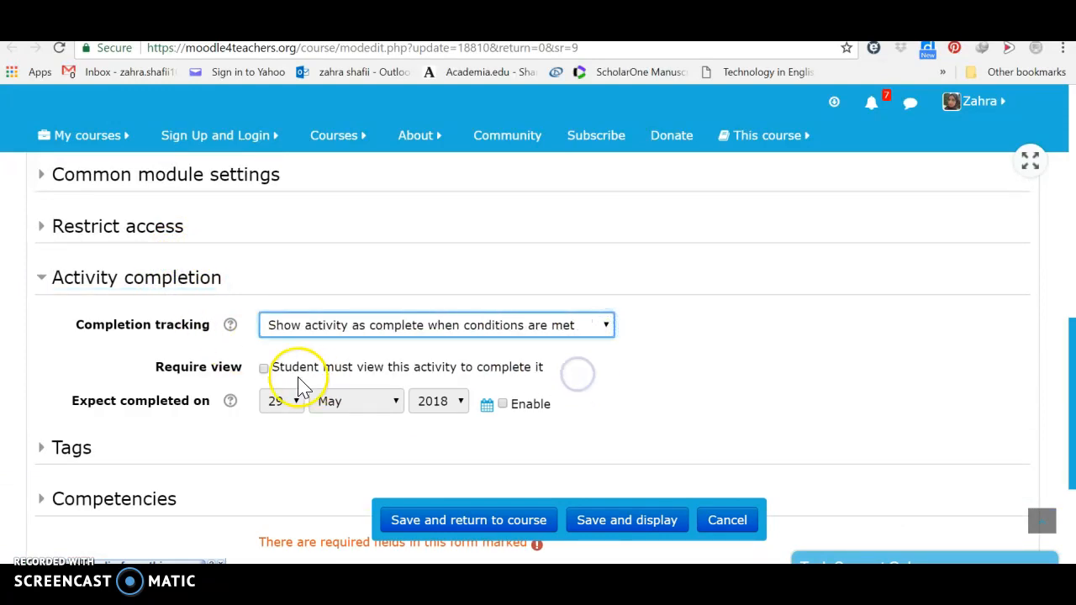
pyautogui.click(264, 369)
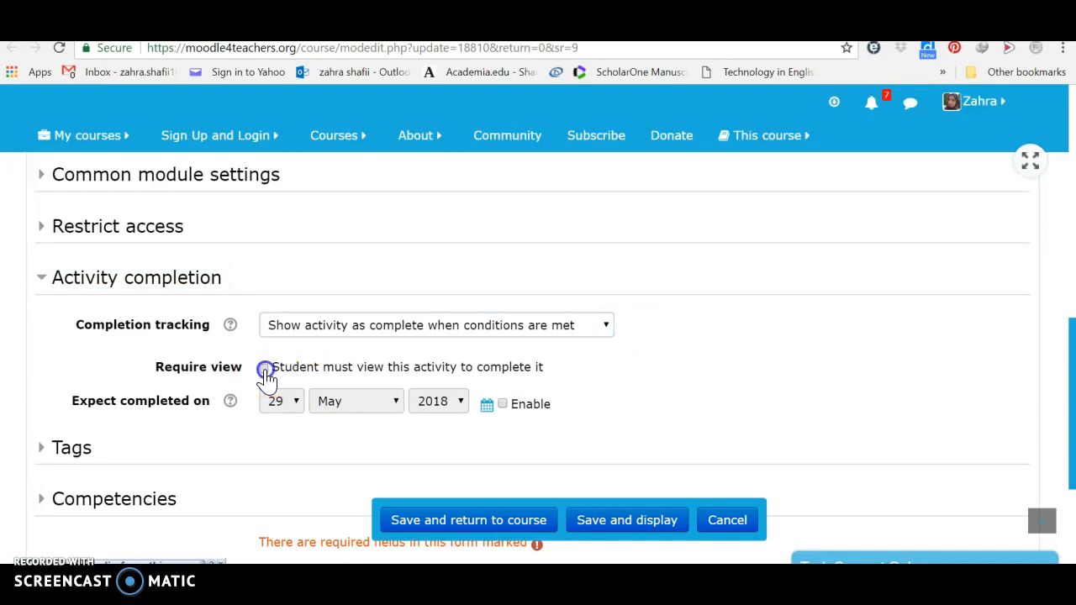
# Set the Will there be Life after Oil? URL to "Complete the competency" upon activity completion and save, returning to the course.
pyautogui.click(162, 501)
pyautogui.scroll(-3, 211, 458)
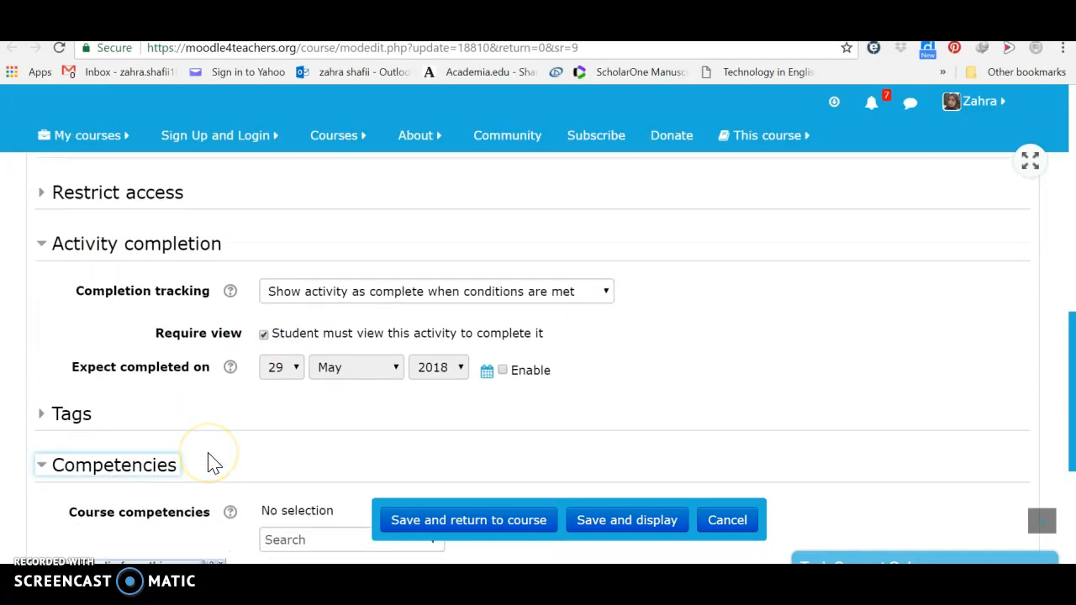
pyautogui.click(435, 413)
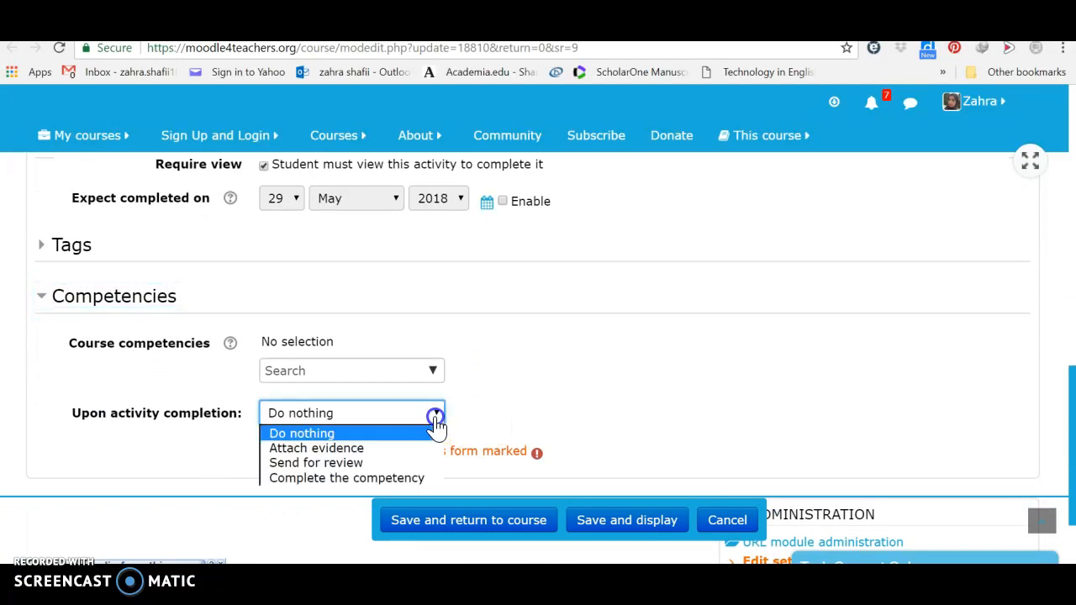
pyautogui.click(395, 479)
pyautogui.click(434, 521)
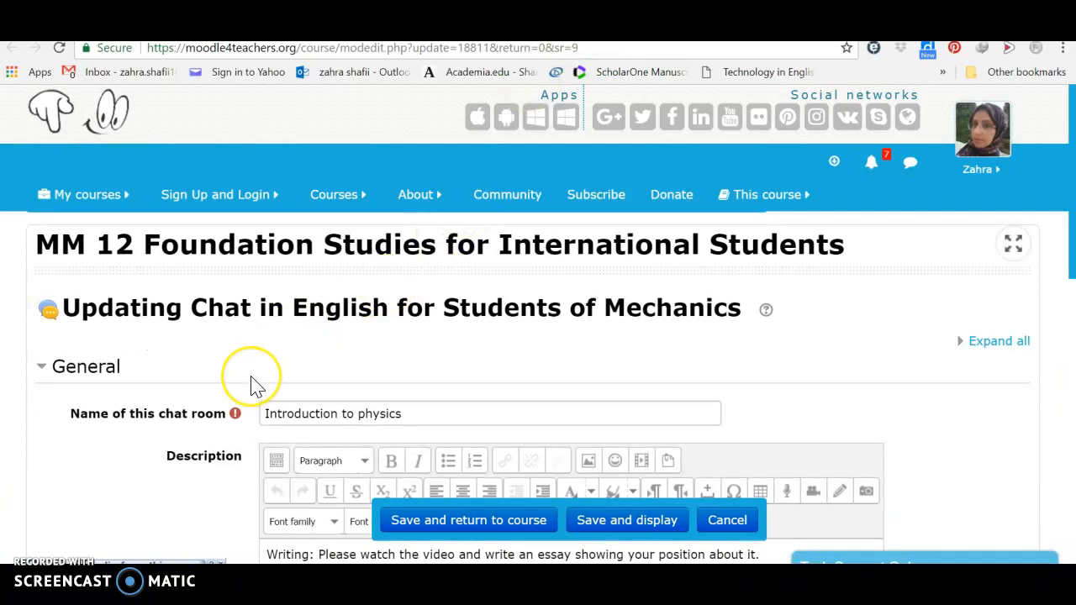
# Set the Introduction to physics chat's completion tracking to "Show activity as complete when conditions are met".
pyautogui.scroll(-5, 255, 384)
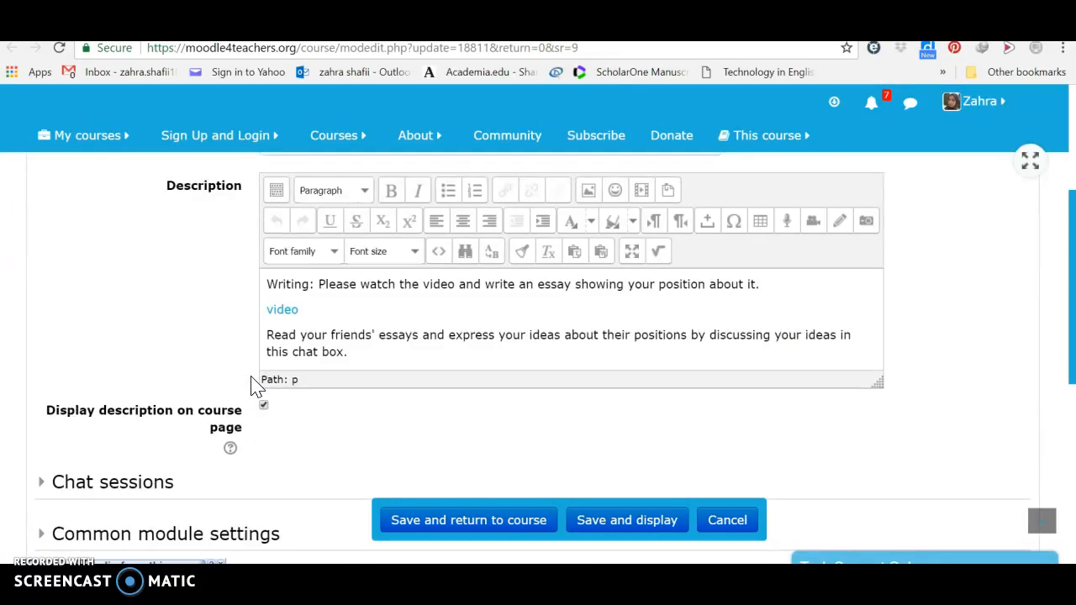
pyautogui.scroll(-3, 255, 385)
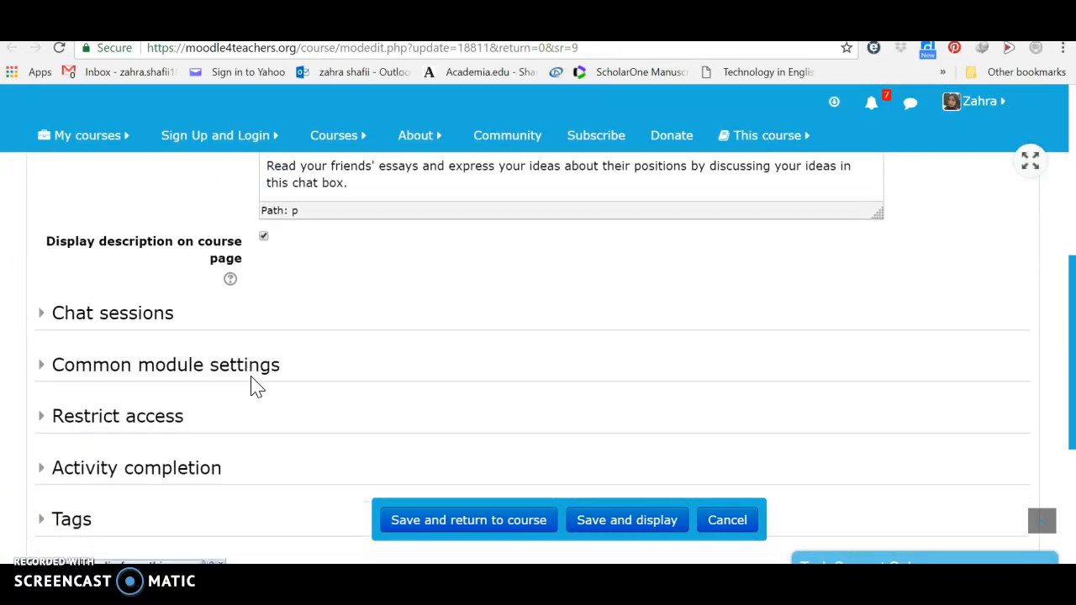
pyautogui.scroll(-2, 256, 387)
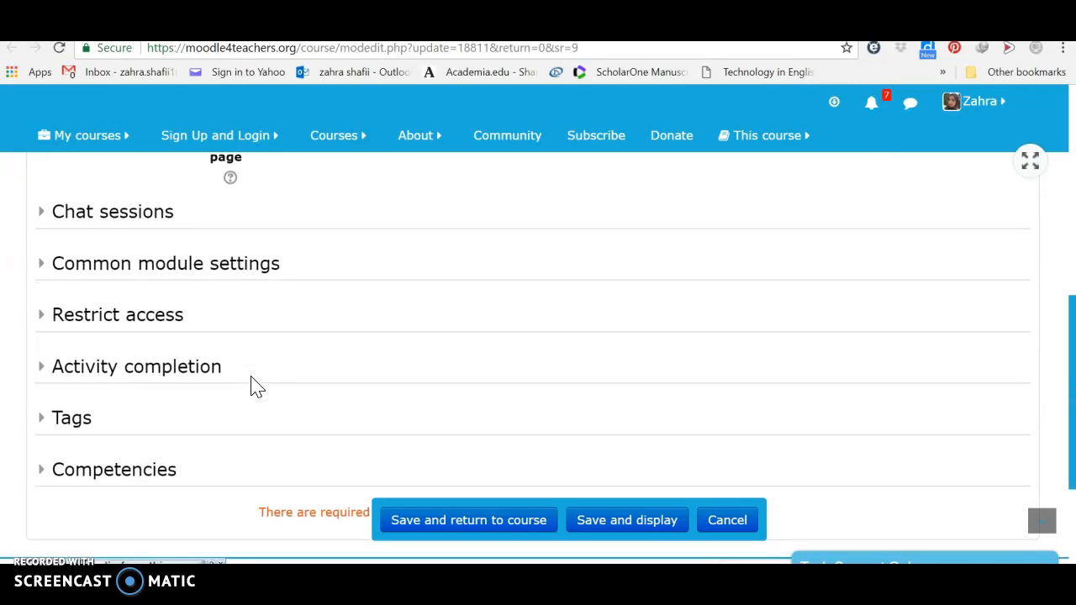
pyautogui.click(229, 379)
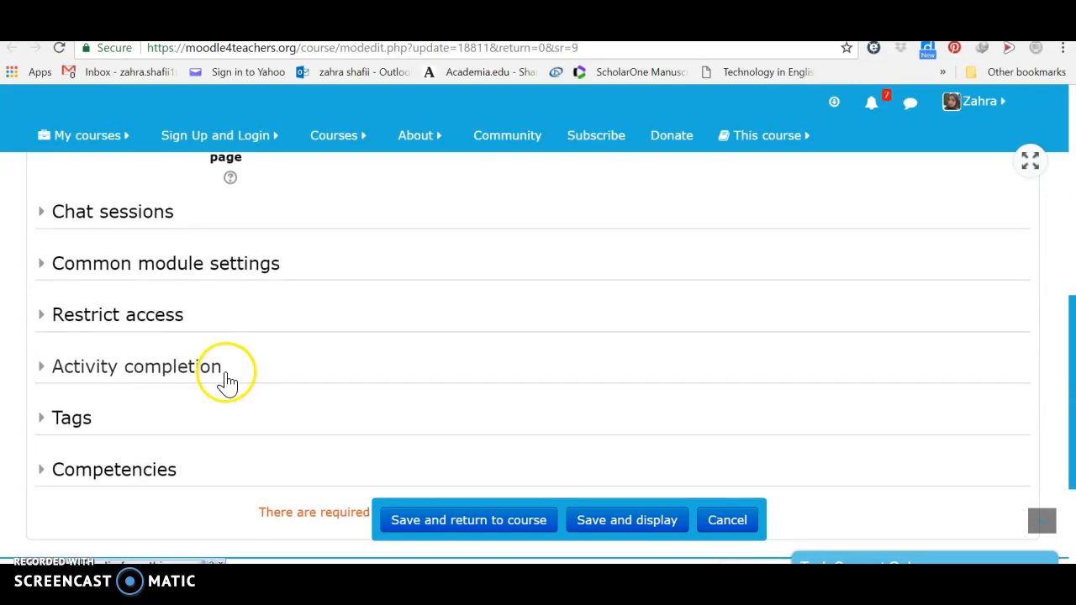
pyautogui.click(217, 372)
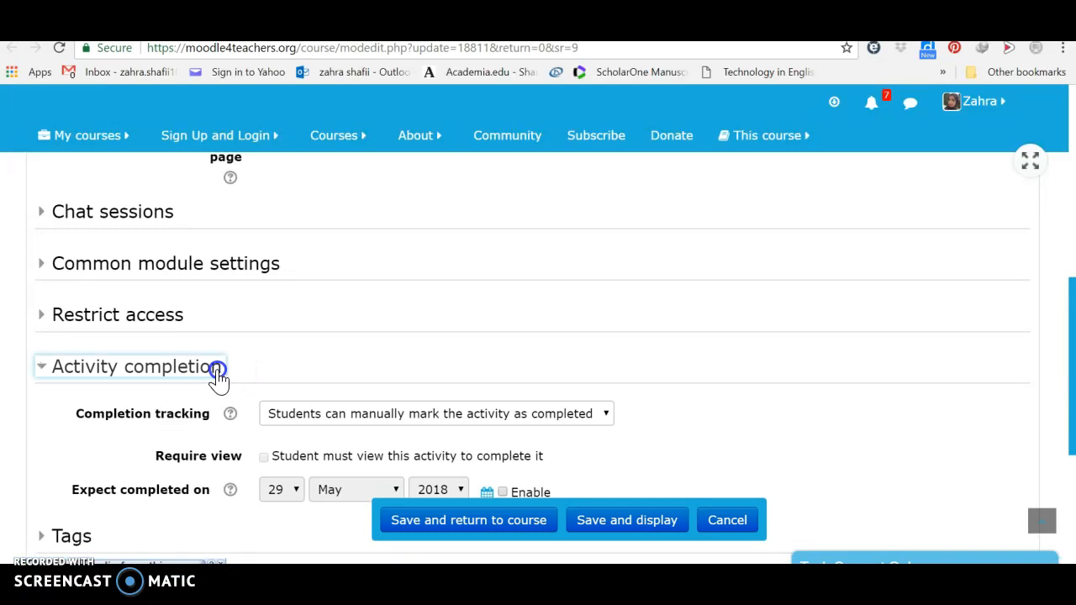
pyautogui.click(555, 413)
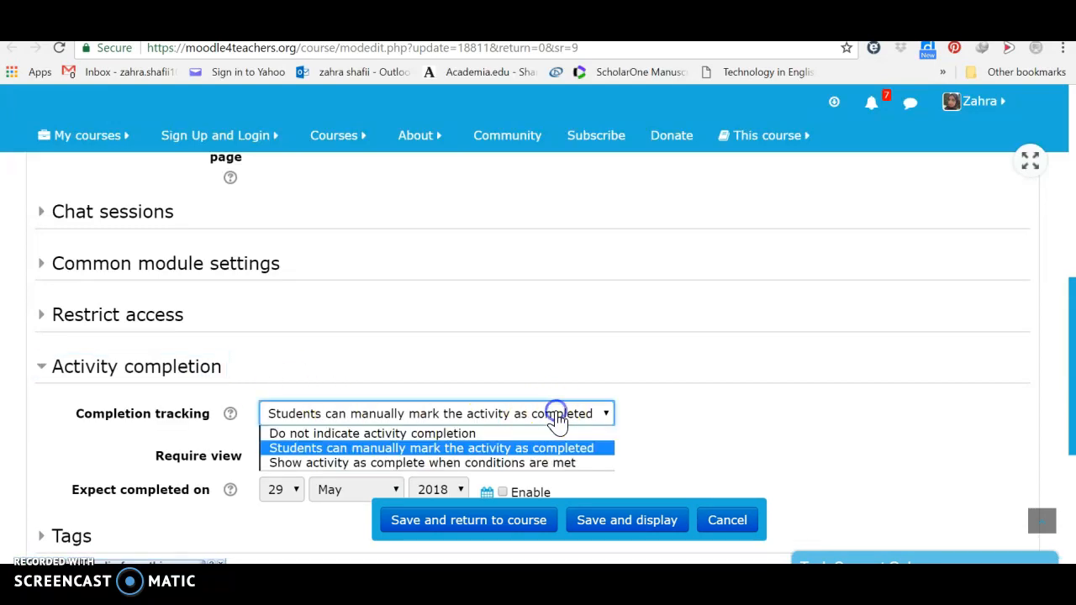
pyautogui.click(523, 464)
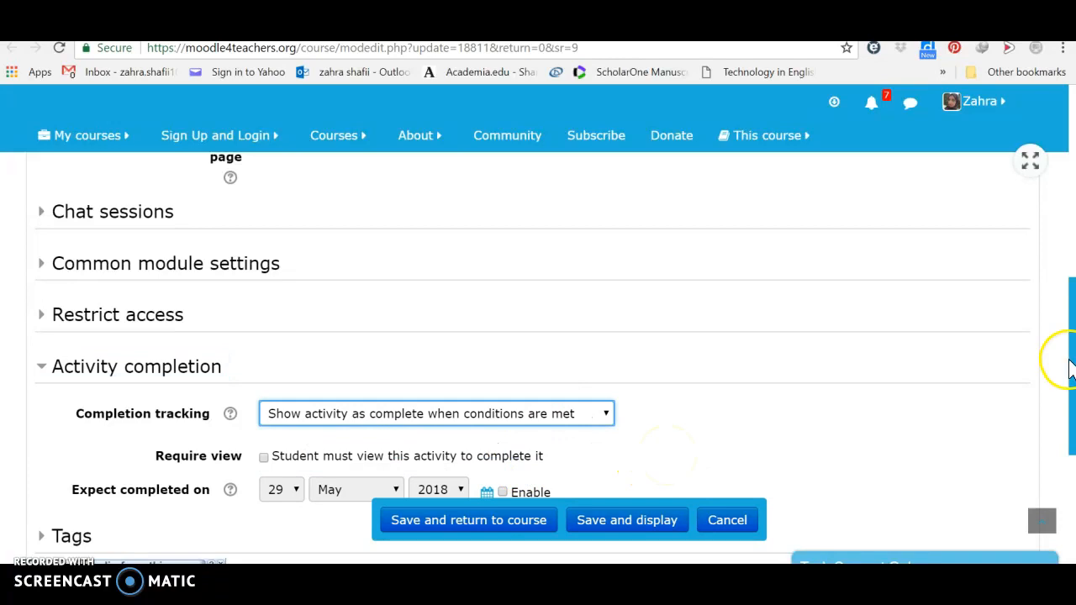
# Set the chat's action upon activity completion to "Complete the competency" and save the chat settings.
pyautogui.moveTo(1069, 363); pyautogui.dragTo(1068, 390)
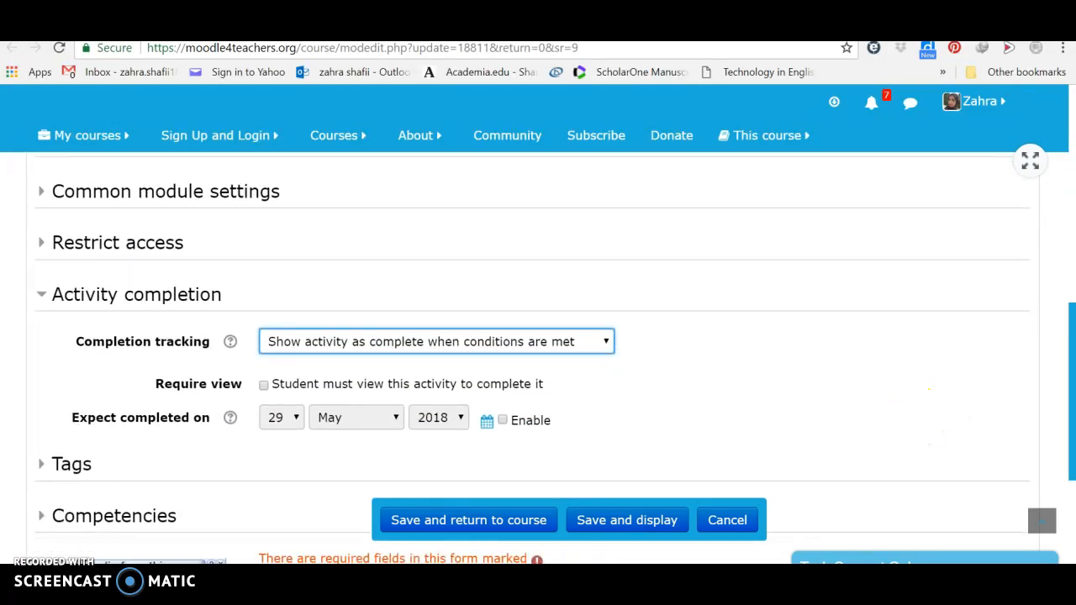
pyautogui.click(149, 518)
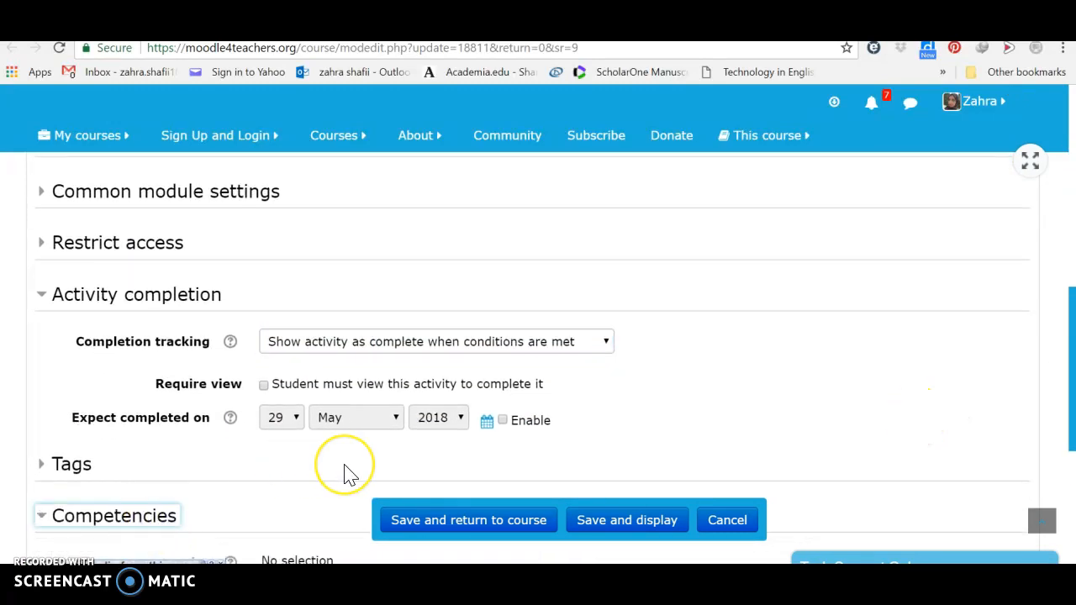
pyautogui.scroll(-3, 350, 474)
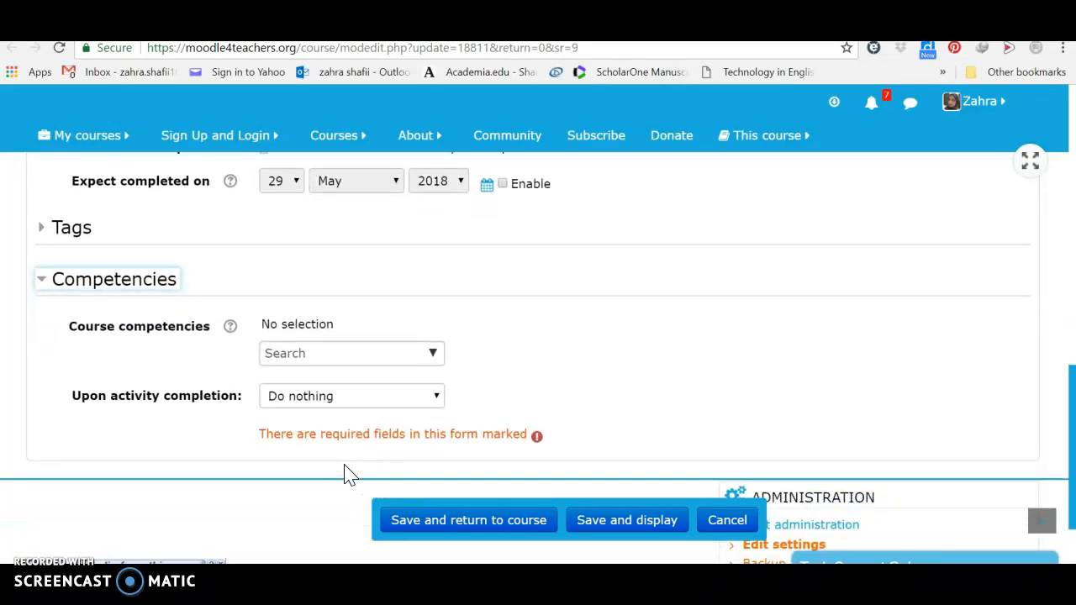
pyautogui.click(437, 400)
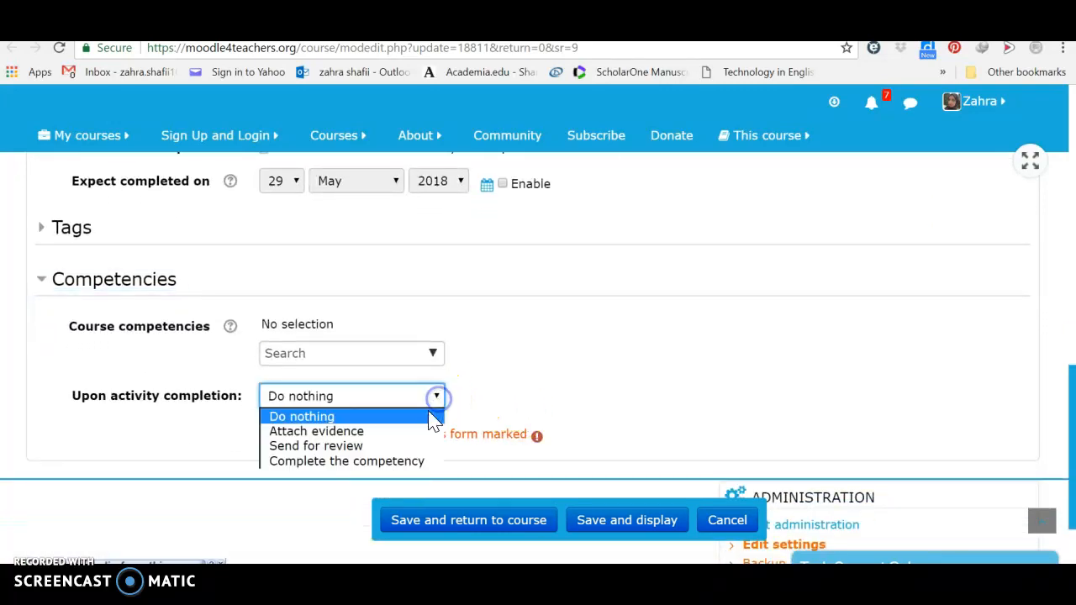
pyautogui.click(385, 462)
pyautogui.click(438, 528)
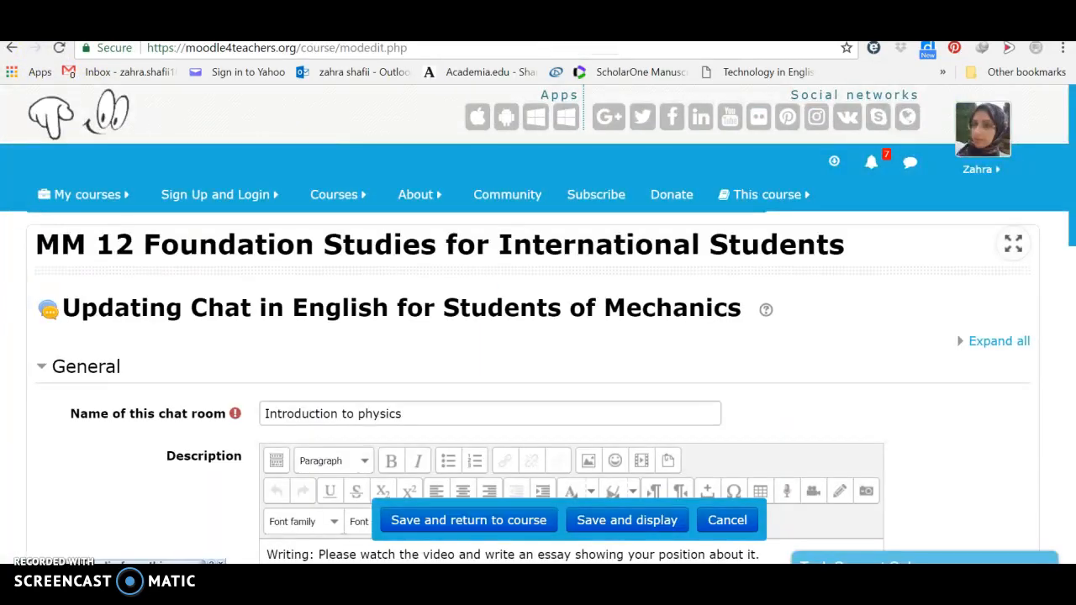
# In the Introduction to physics chat's activity completion settings, require students to view the activity, save, and resubmit the form.
pyautogui.click(641, 28)
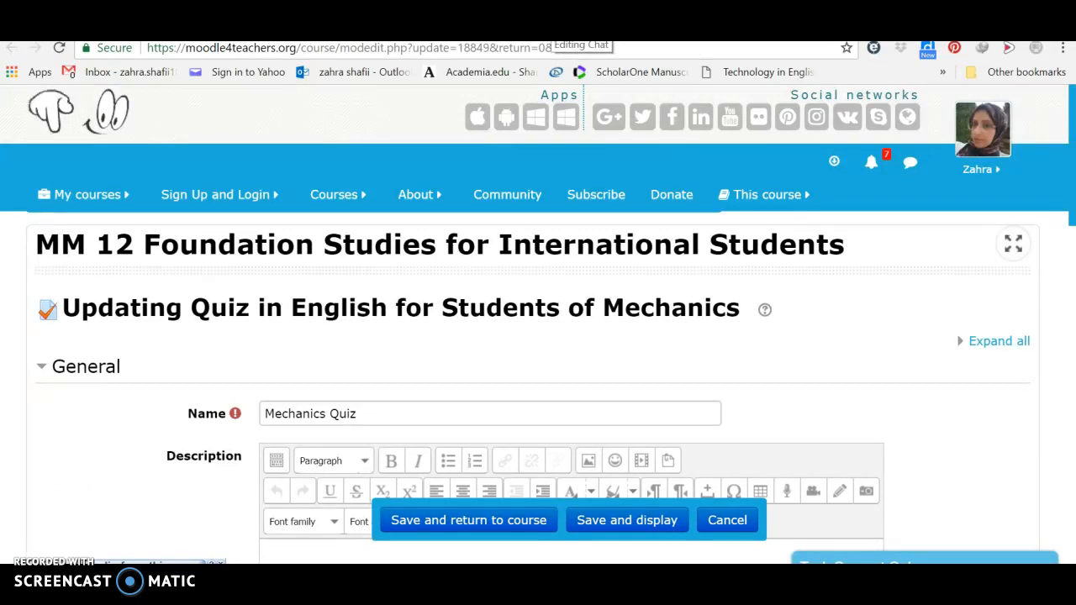
pyautogui.click(547, 30)
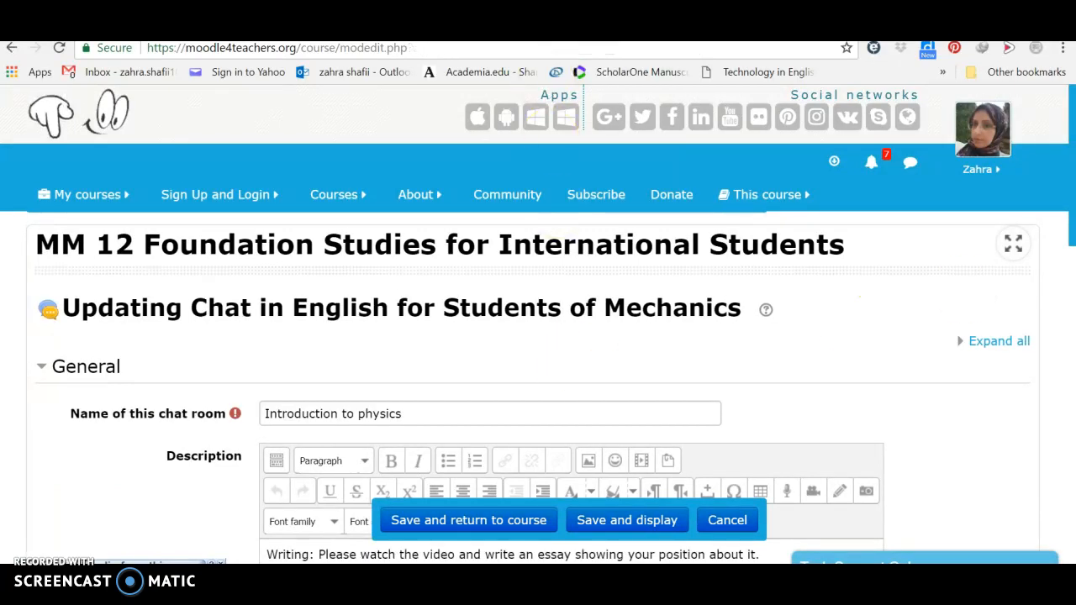
pyautogui.moveTo(1072, 244); pyautogui.dragTo(1072, 454)
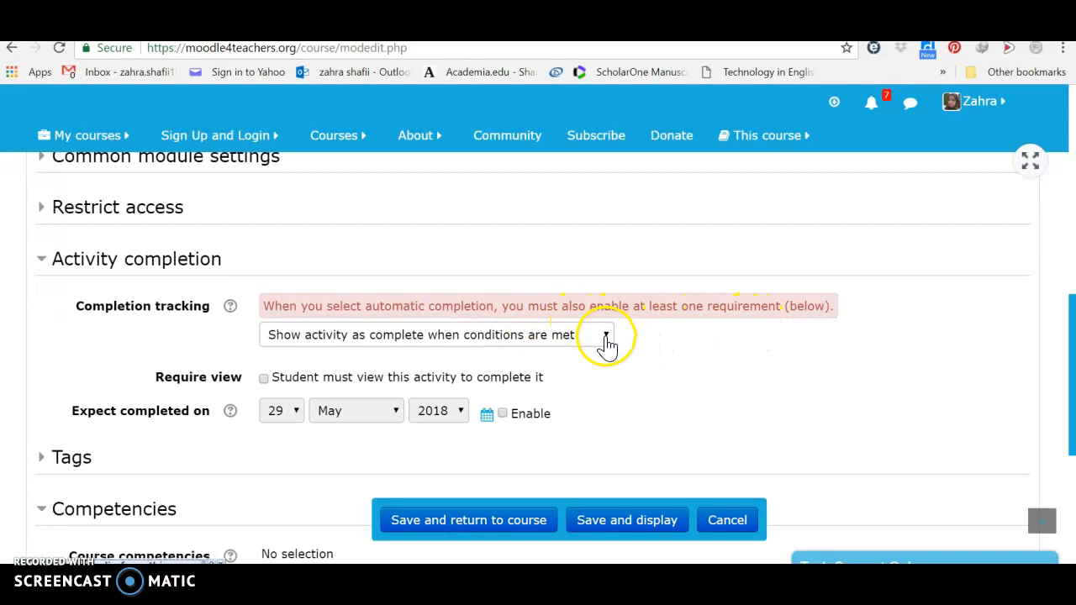
pyautogui.click(266, 380)
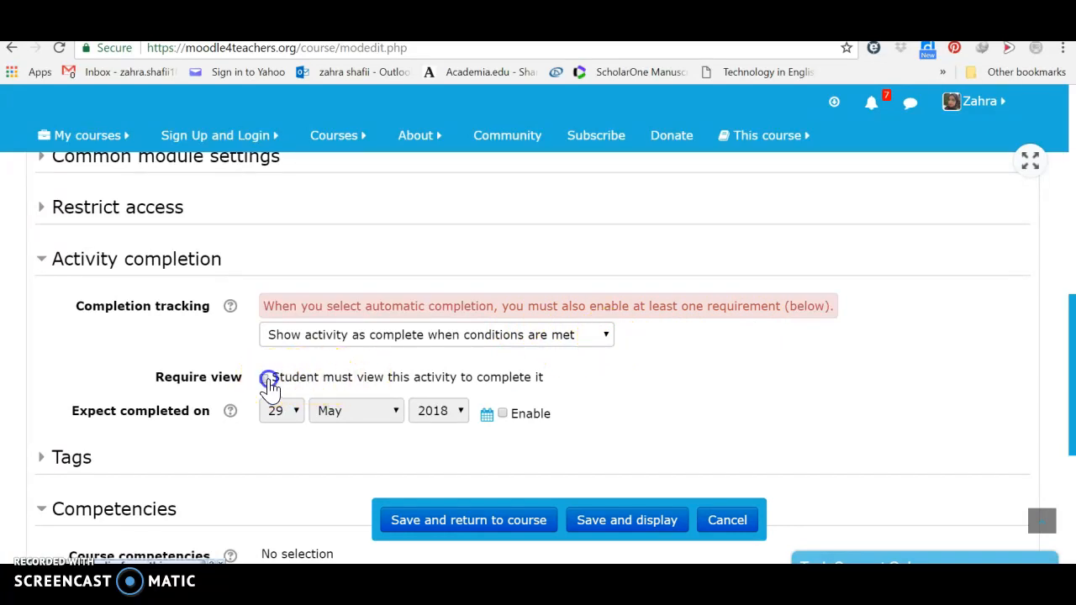
pyautogui.click(491, 519)
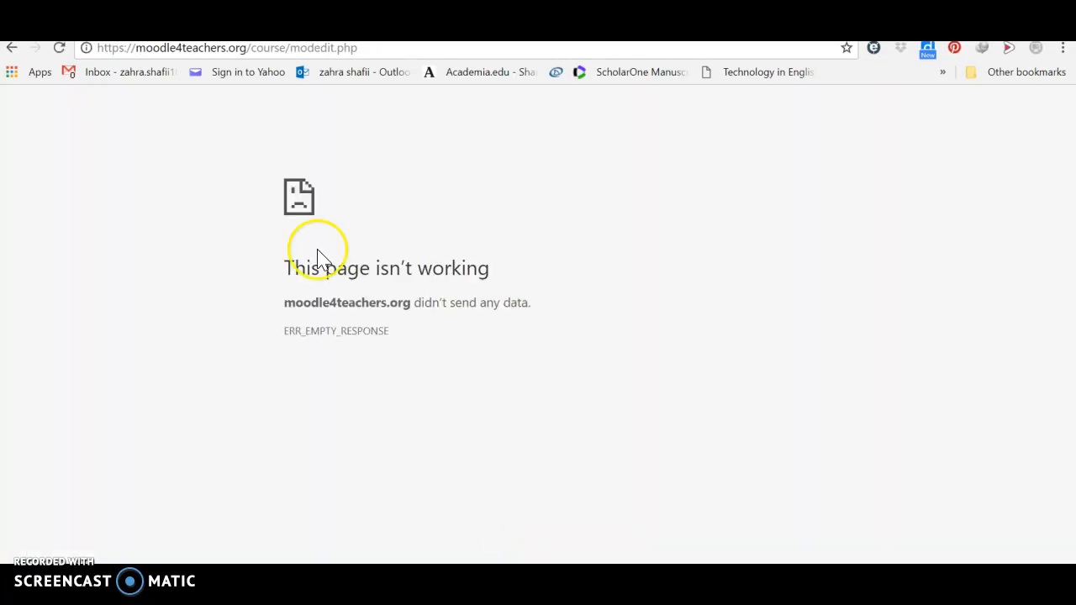
pyautogui.click(63, 48)
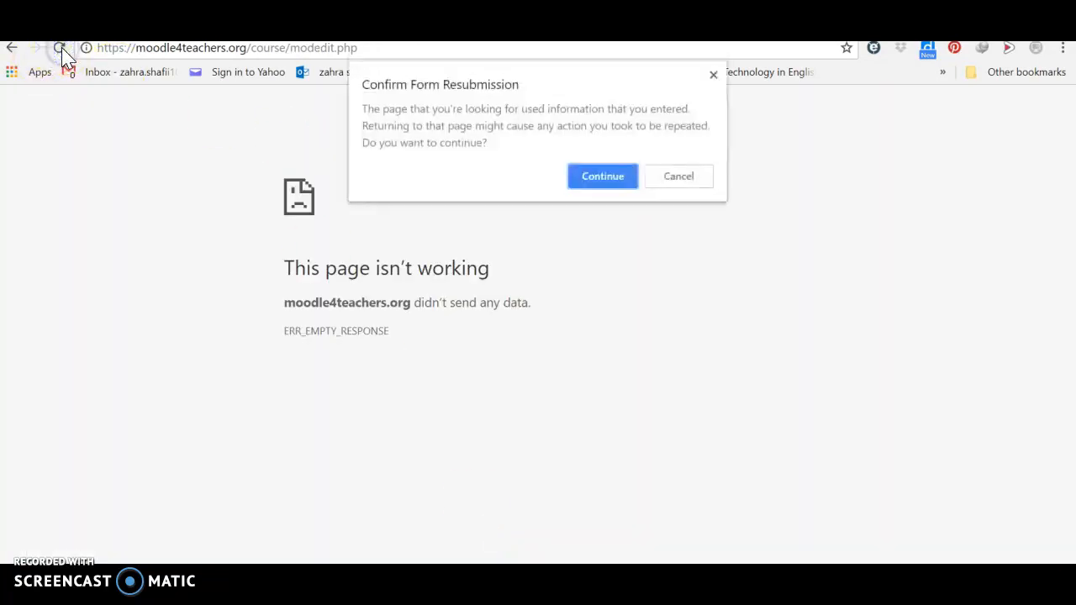
pyautogui.click(591, 186)
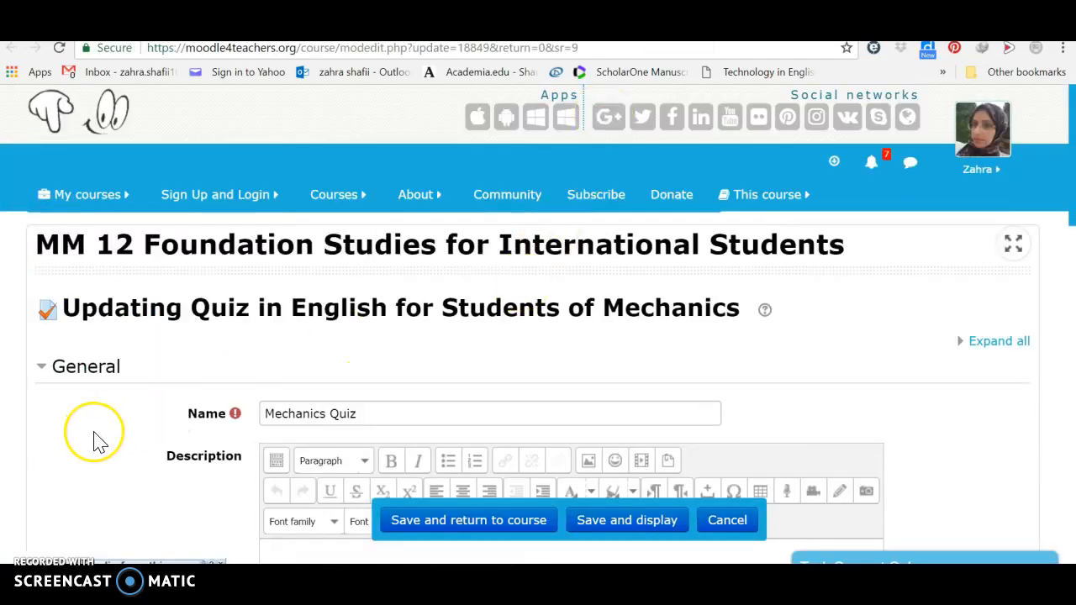
# In the Mechanics Quiz's grade settings, set the grade to pass to 100.
pyautogui.scroll(-1, 97, 441)
pyautogui.scroll(-3, 97, 441)
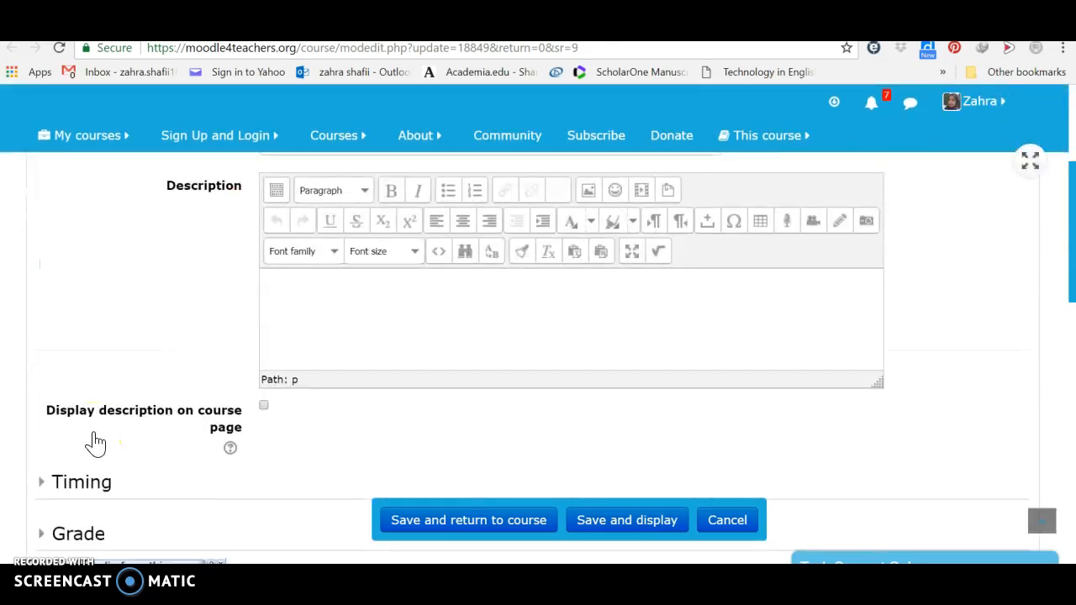
pyautogui.scroll(-3, 95, 442)
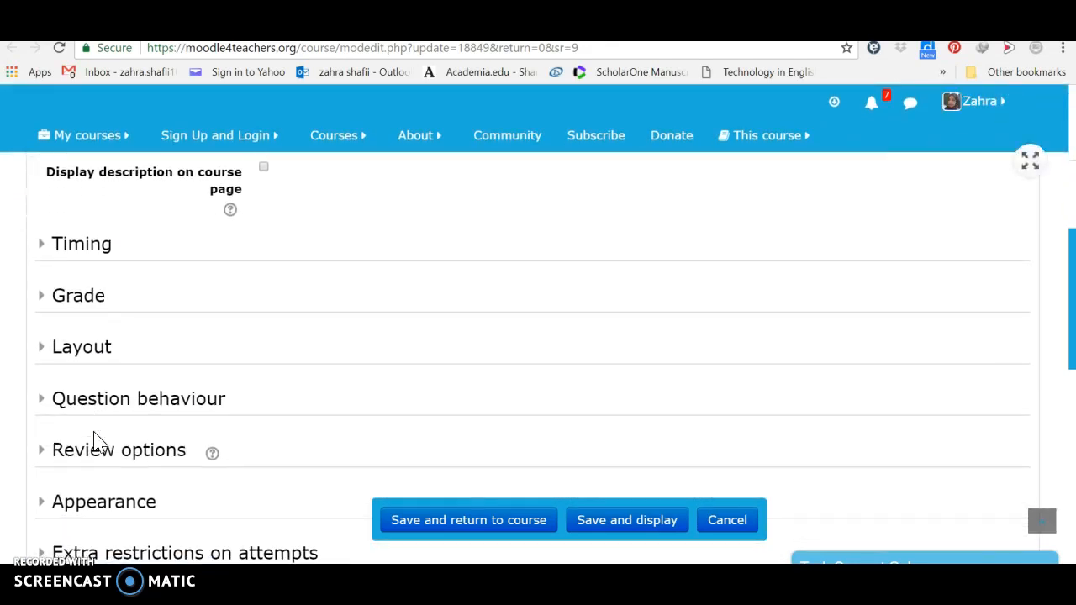
pyautogui.scroll(-1, 95, 441)
pyautogui.click(102, 216)
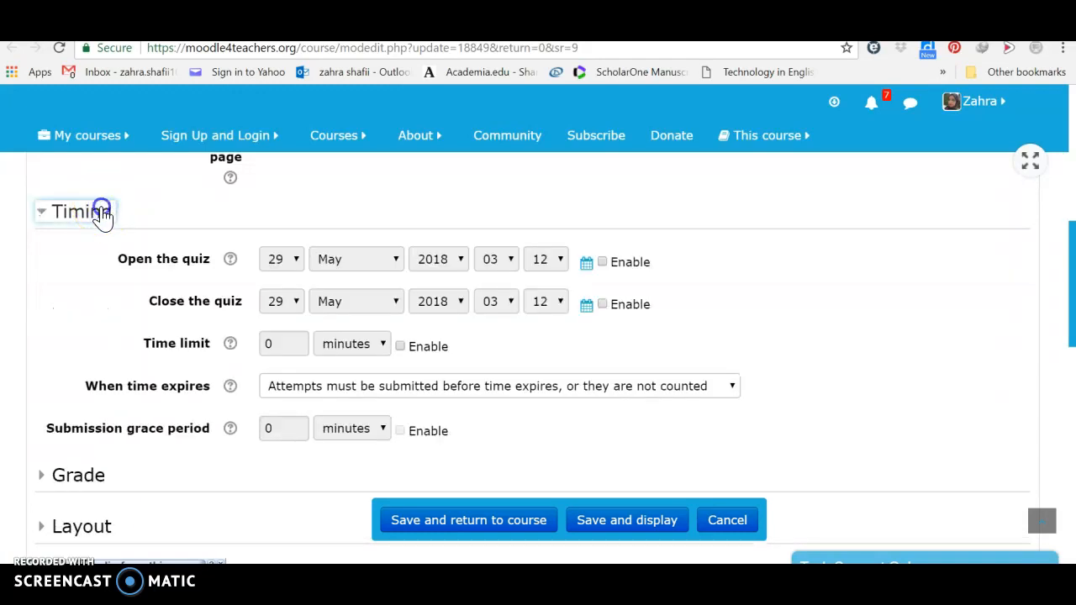
pyautogui.click(101, 211)
pyautogui.click(79, 268)
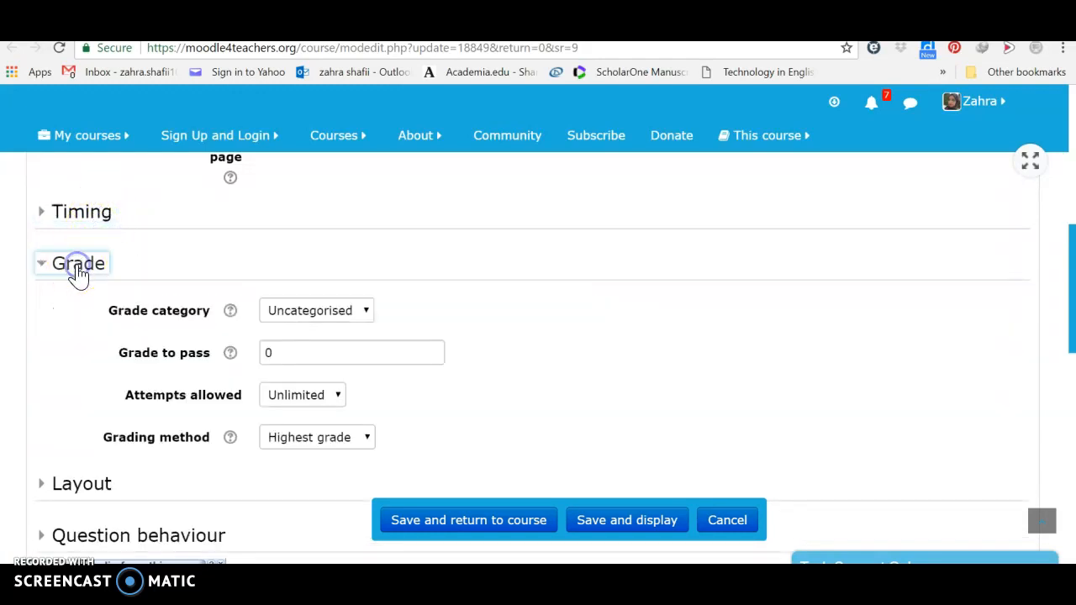
pyautogui.click(285, 353)
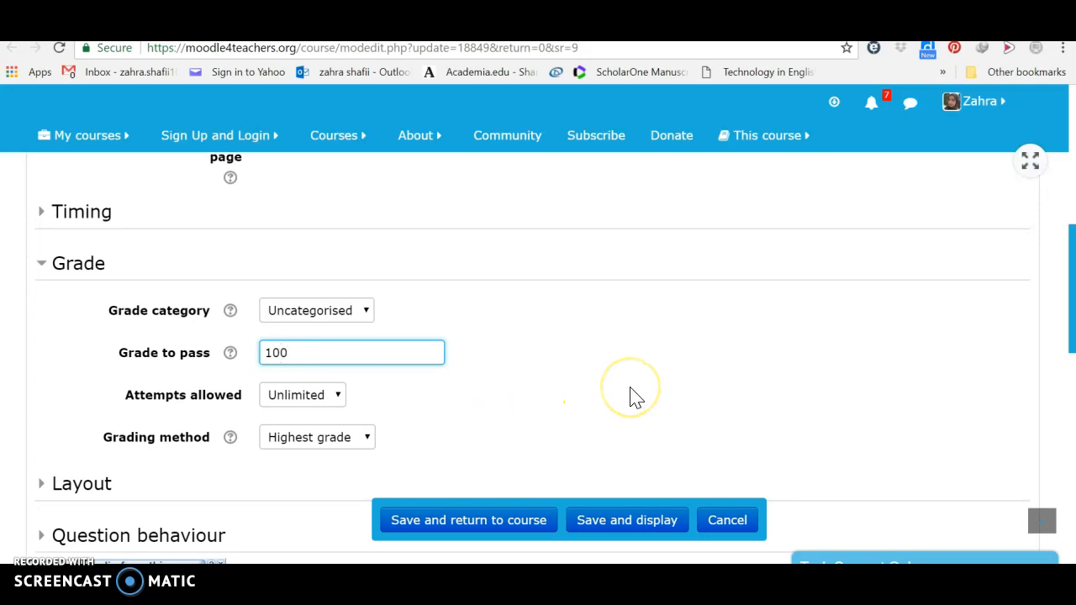
# Set the Mechanics Quiz's completion tracking to "Show activity as complete when conditions are met".
pyautogui.moveTo(1071, 338); pyautogui.dragTo(1066, 472)
pyautogui.click(193, 356)
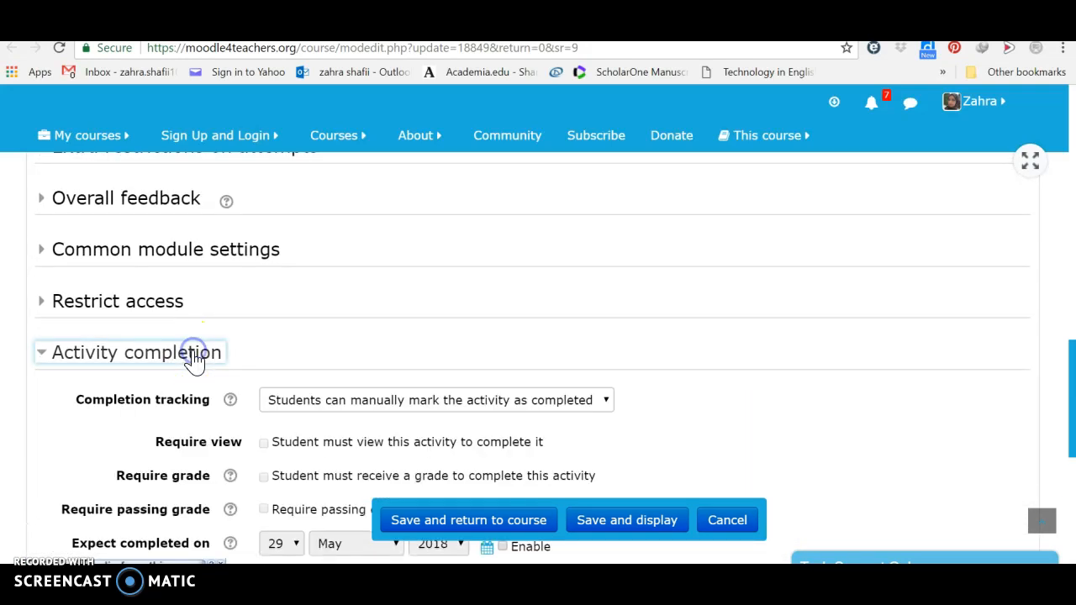
pyautogui.click(606, 404)
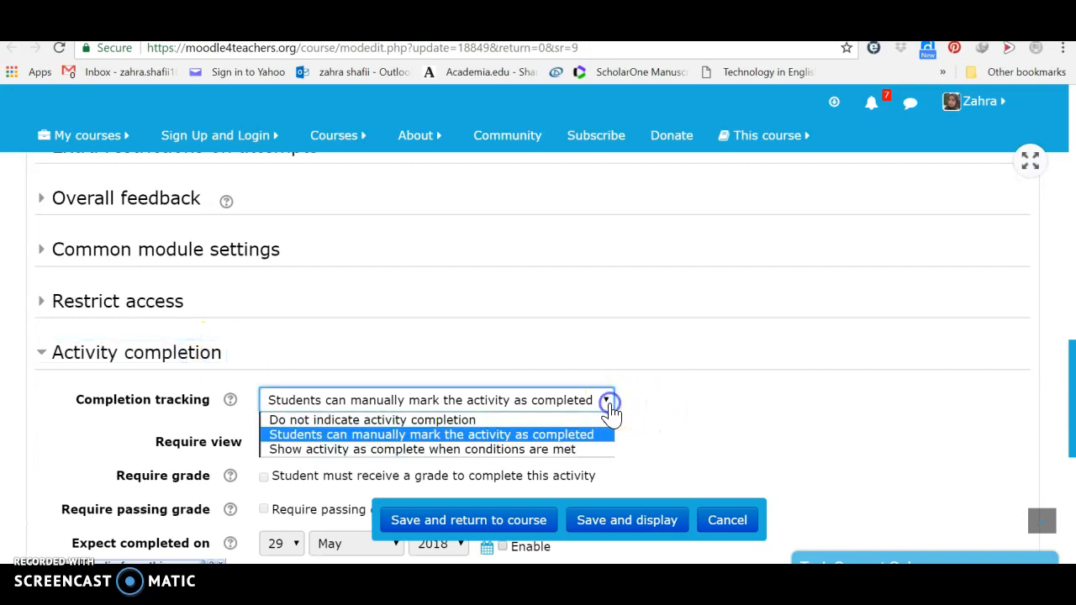
pyautogui.click(577, 450)
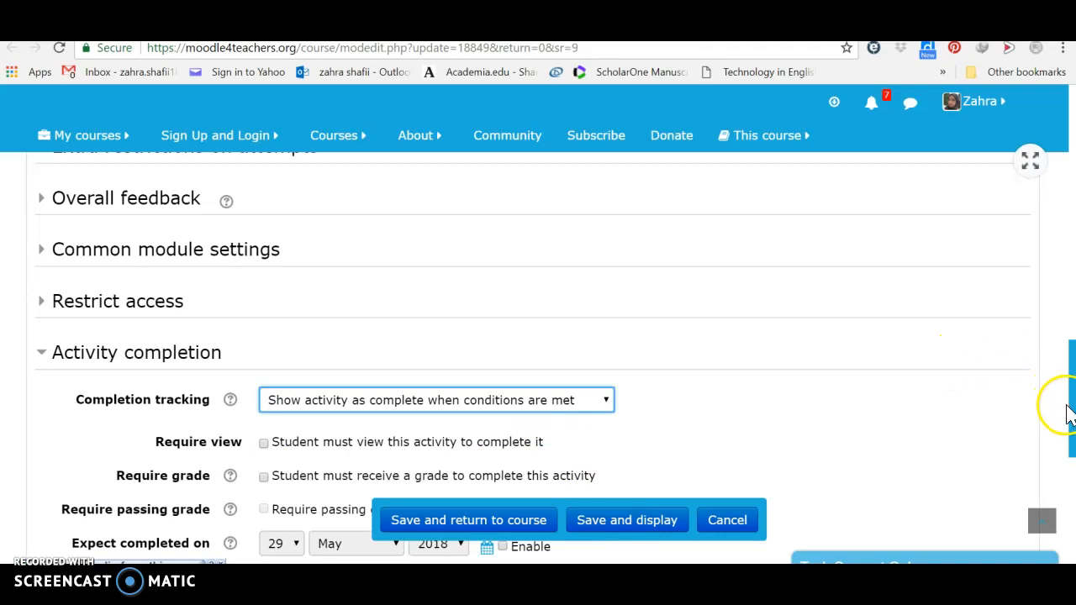
# Require students to view the Mechanics Quiz, receive a grade and achieve a passing grade, and submit the quiz settings.
pyautogui.moveTo(1072, 414); pyautogui.dragTo(1072, 455)
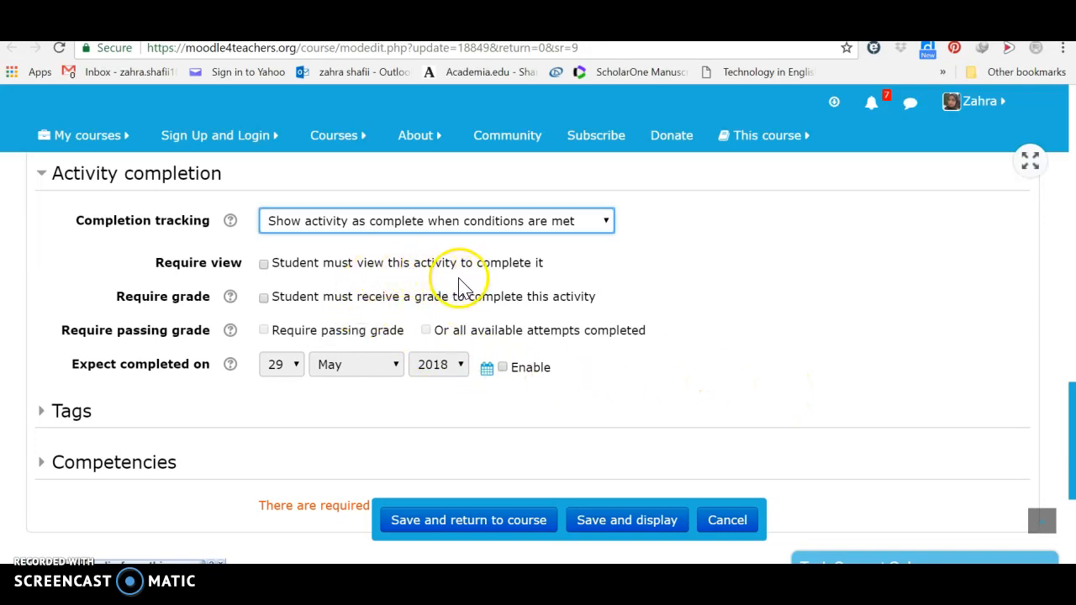
pyautogui.click(264, 265)
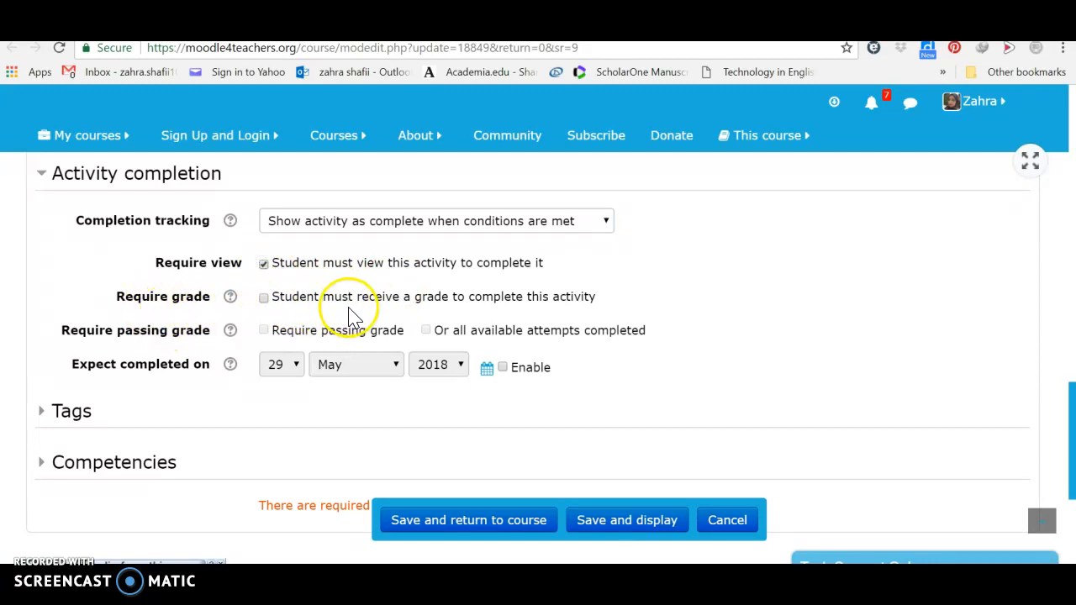
pyautogui.click(264, 299)
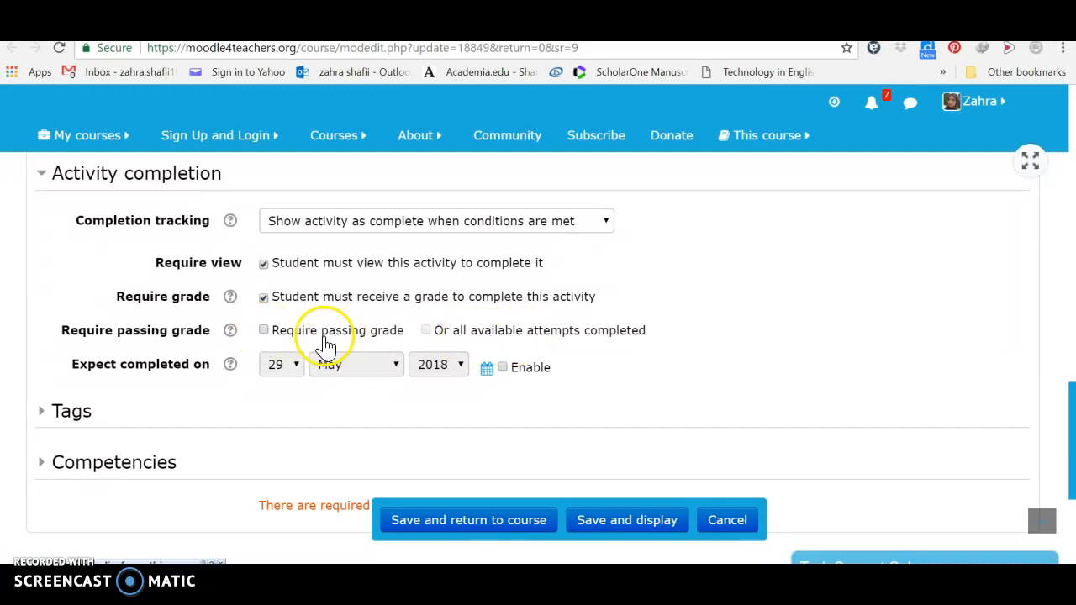
pyautogui.click(264, 331)
pyautogui.click(500, 530)
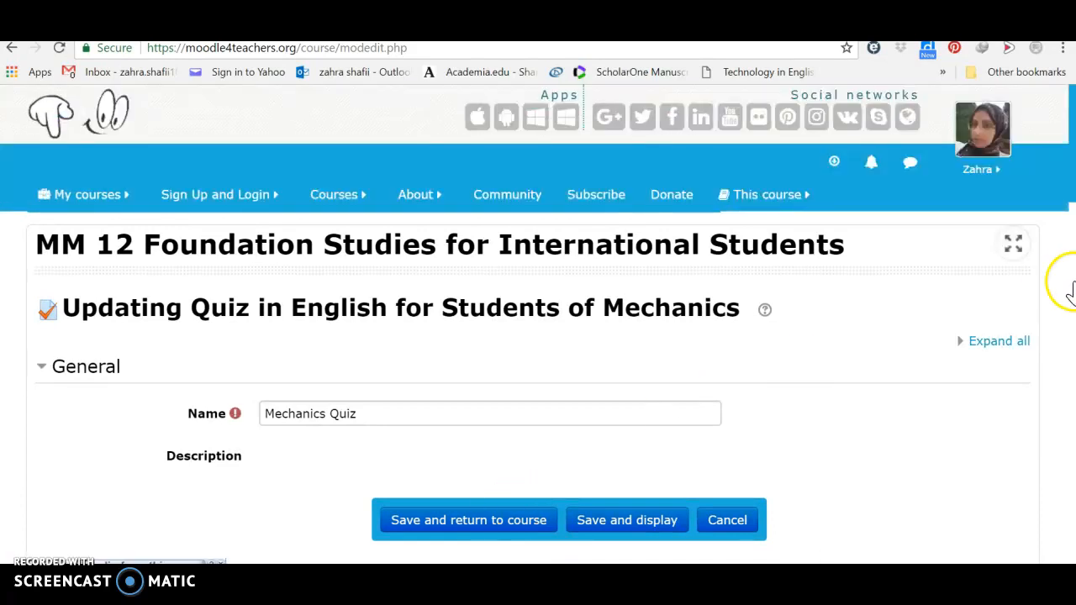
# Set the Mechanics Quiz's grade to pass to 7 and save, returning to the course.
pyautogui.scroll(-5, 1058, 297)
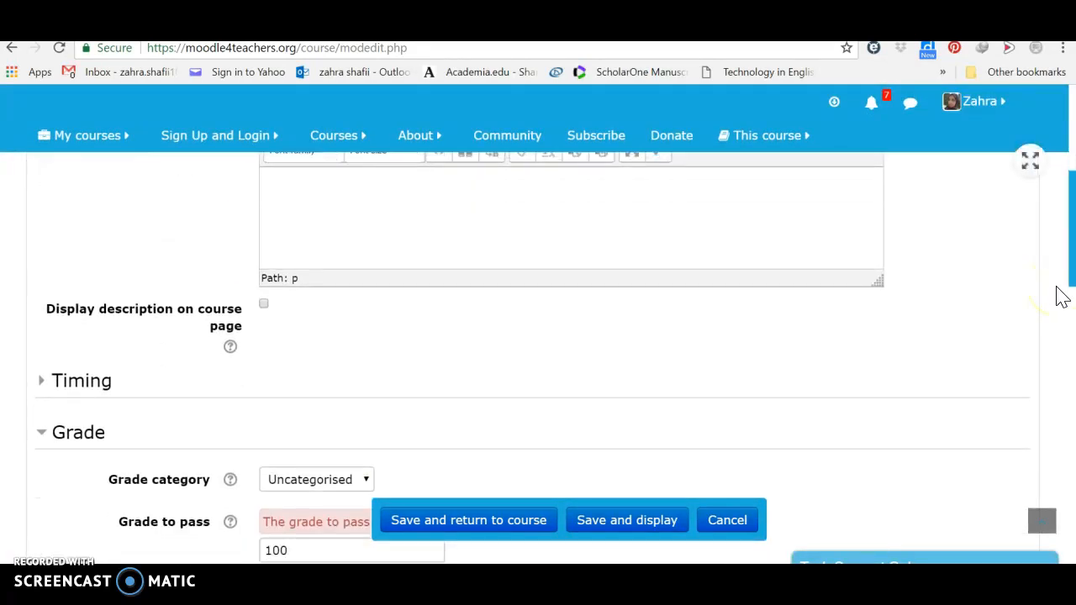
pyautogui.scroll(-1, 1058, 297)
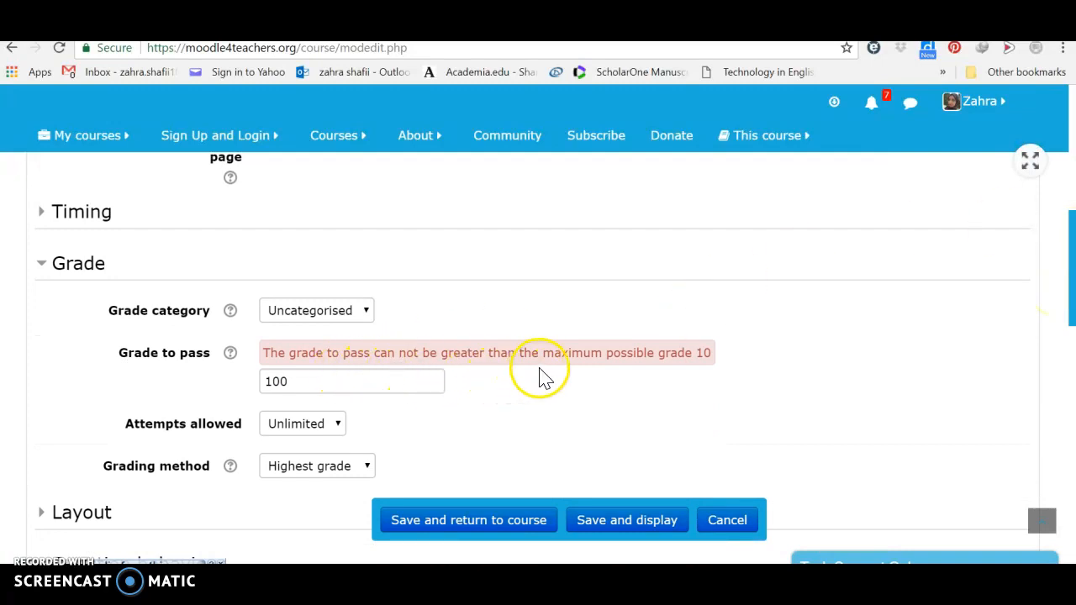
pyautogui.click(296, 381)
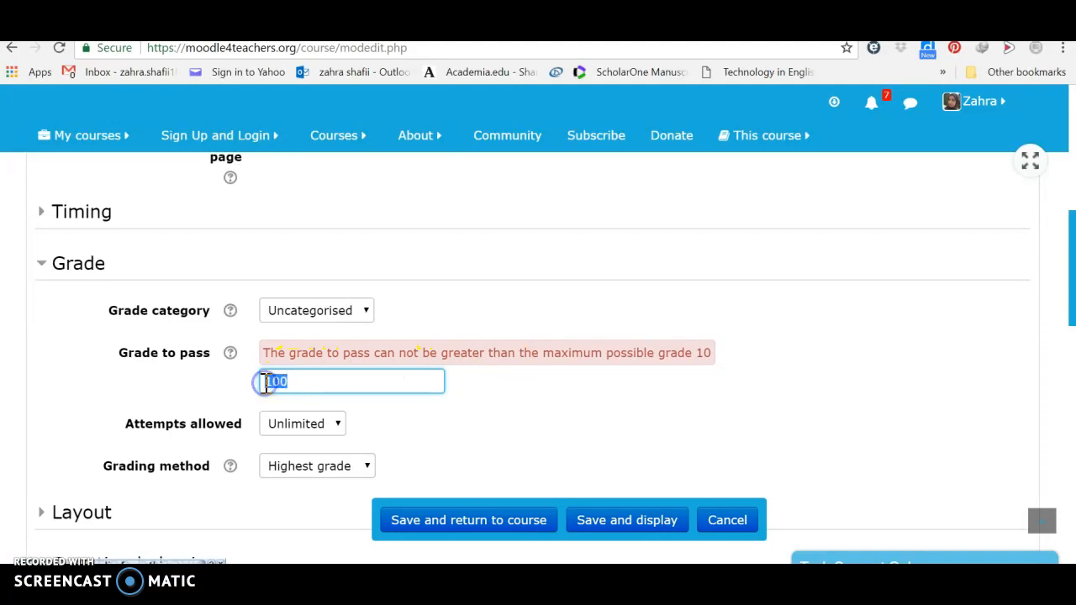
pyautogui.write('7')
pyautogui.click(471, 521)
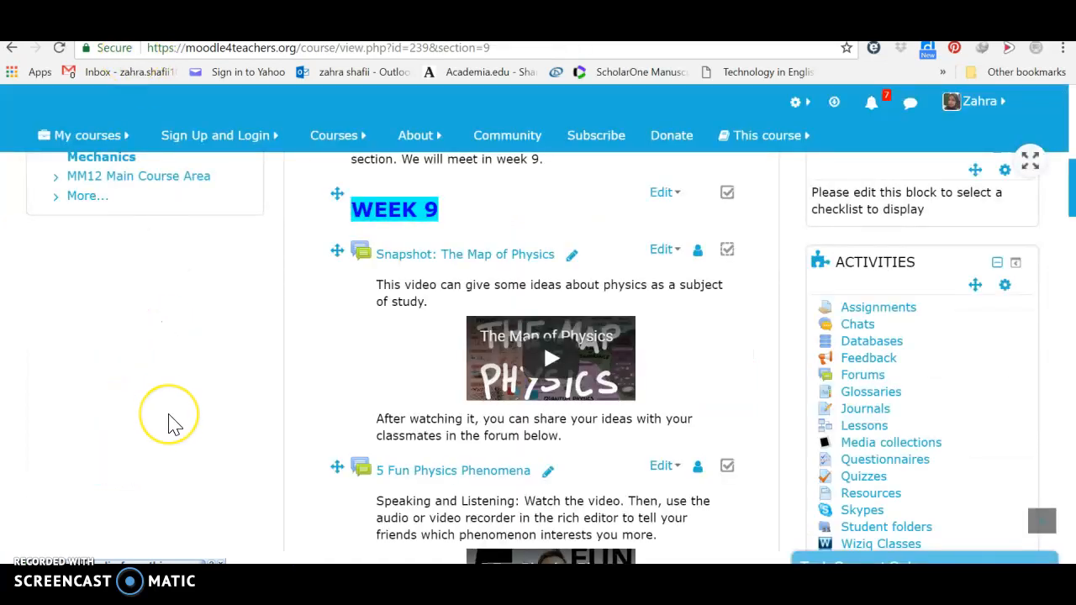
# Open the form for adding a new badge to the course.
pyautogui.scroll(-2, 168, 420)
pyautogui.scroll(-4, 168, 425)
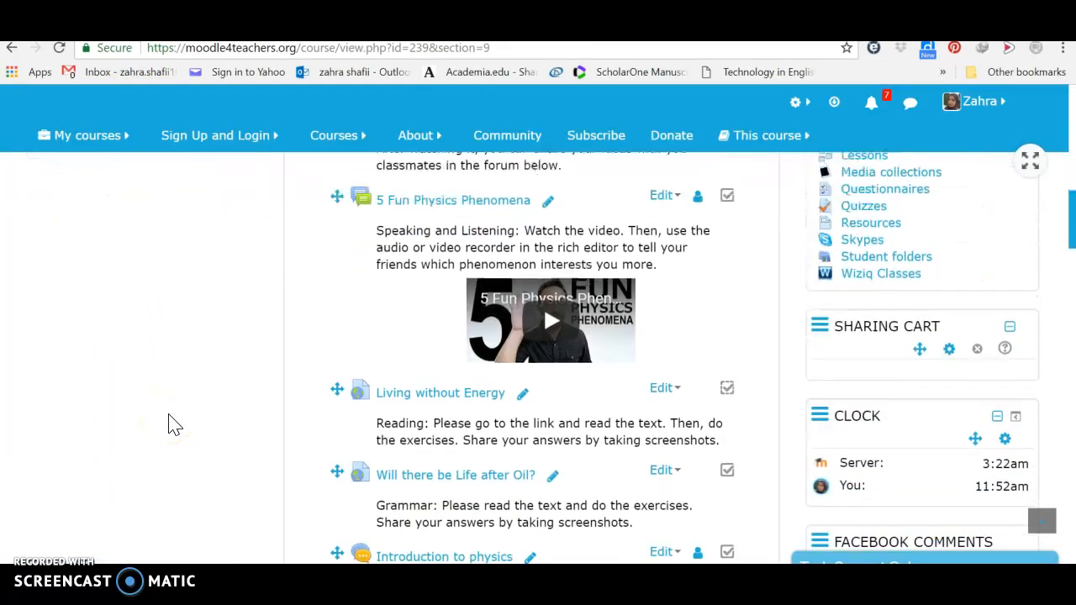
pyautogui.scroll(-8, 168, 424)
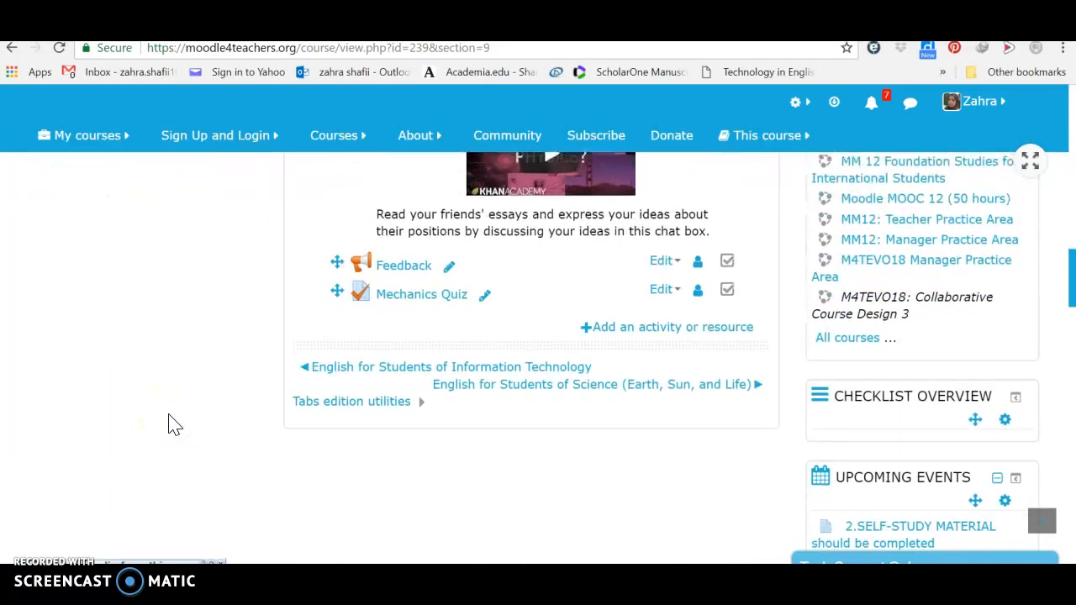
pyautogui.scroll(6, 169, 424)
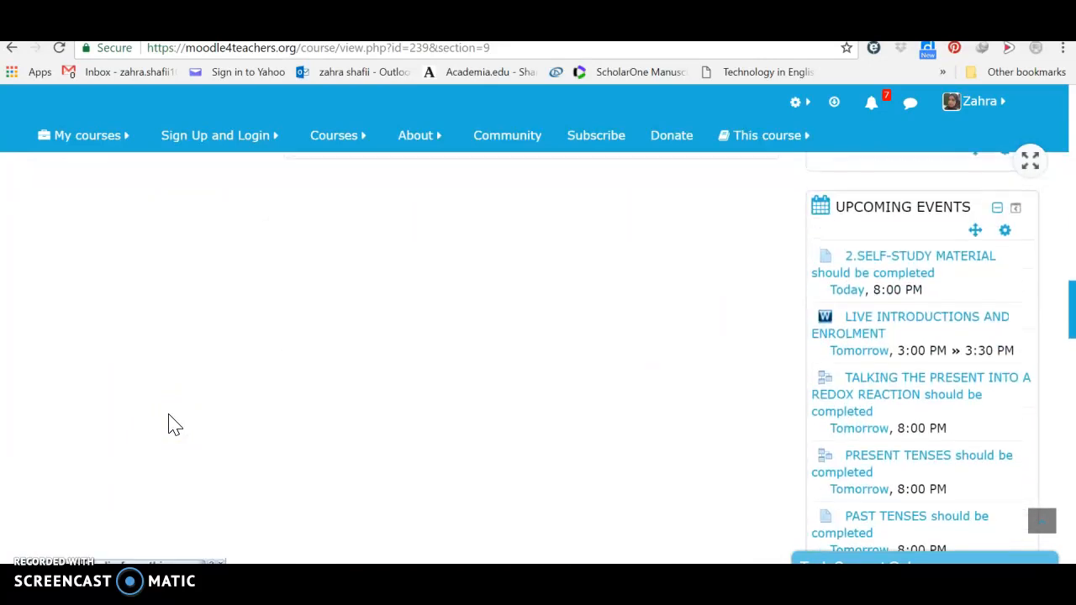
pyautogui.scroll(15, 168, 424)
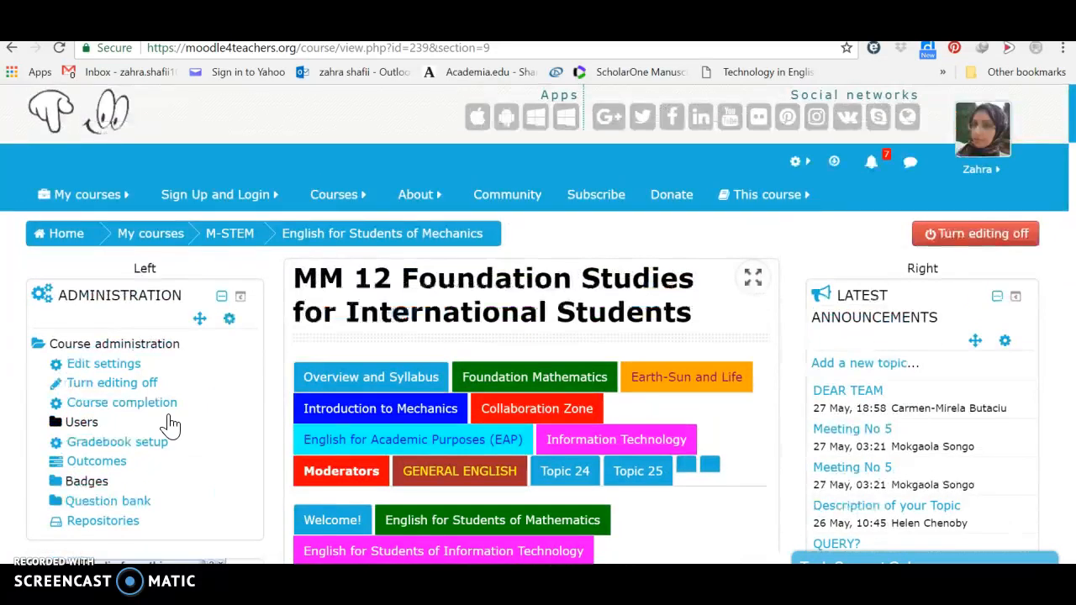
pyautogui.scroll(-1, 171, 425)
pyautogui.click(86, 415)
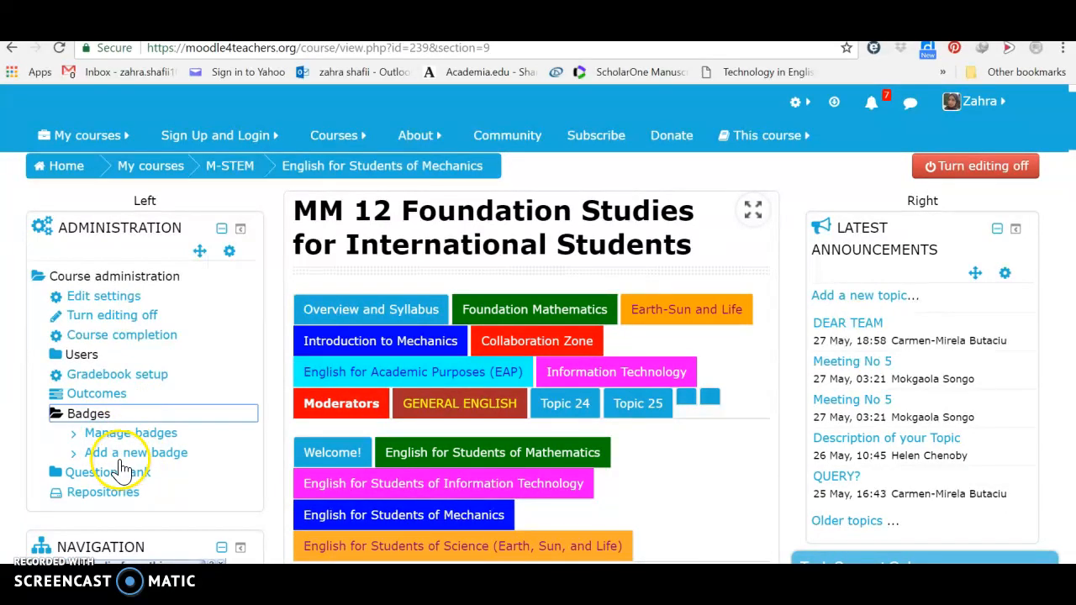
pyautogui.click(120, 459)
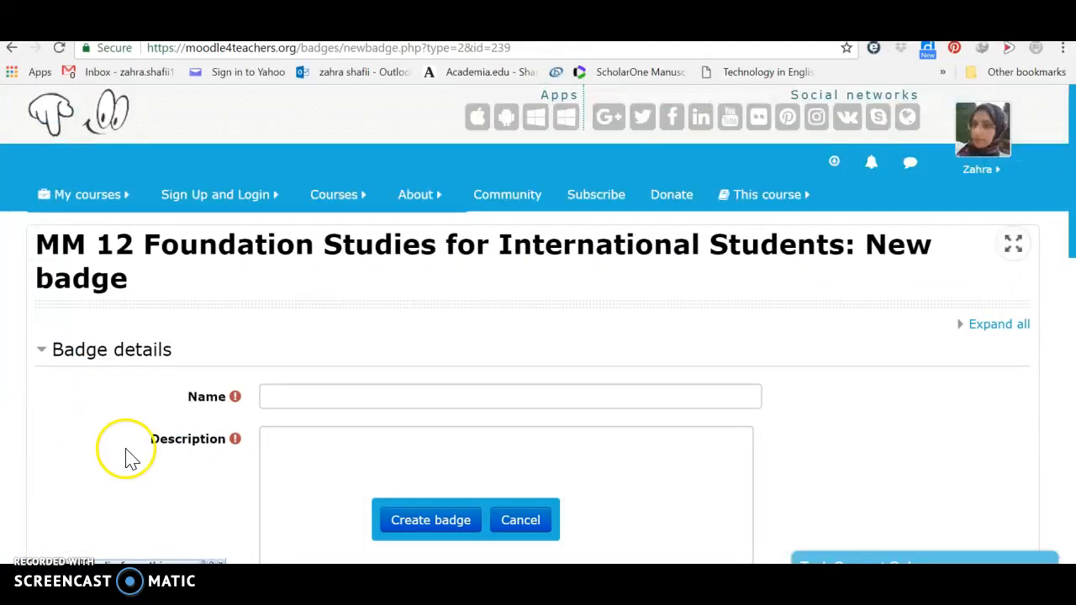
# Name the badge "Mechanic Activity Completion" and copy that name into its description.
pyautogui.click(290, 396)
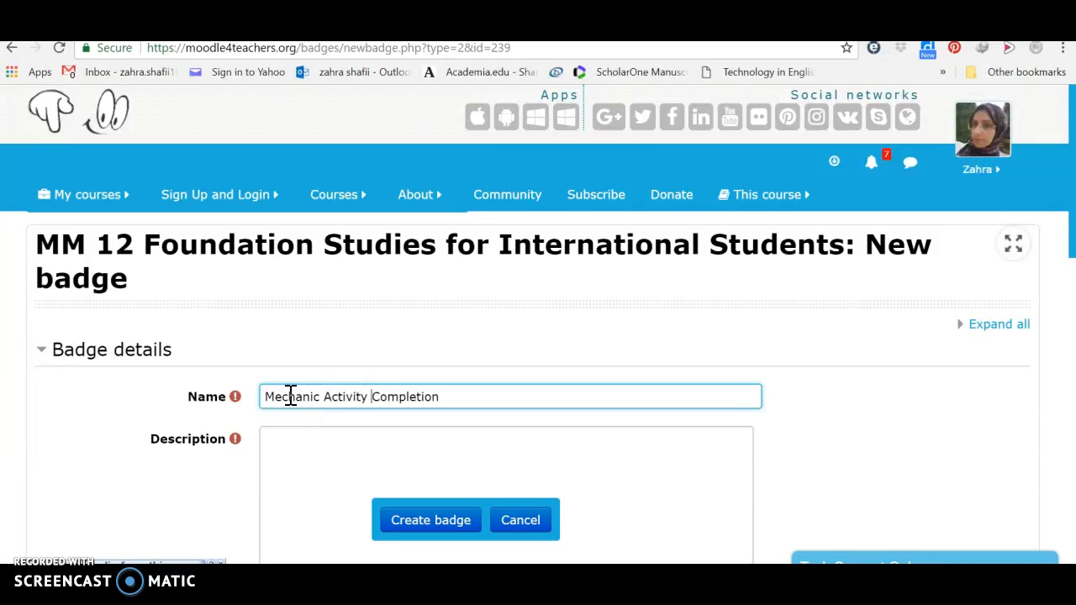
pyautogui.tripleClick(351, 397)
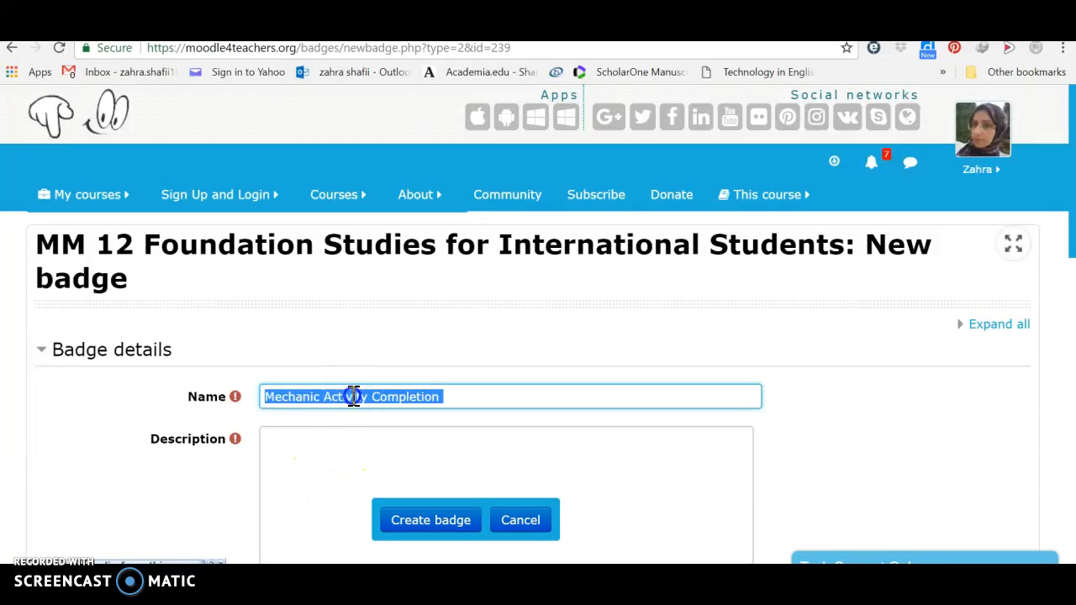
pyautogui.rightClick(351, 398)
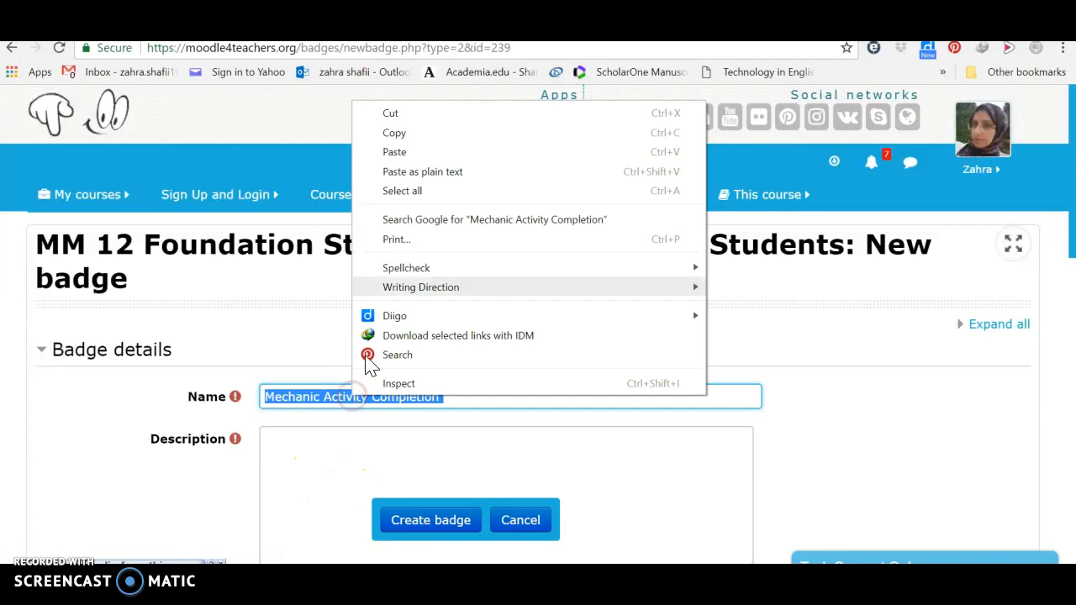
pyautogui.click(421, 134)
pyautogui.click(313, 456)
pyautogui.rightClick(306, 463)
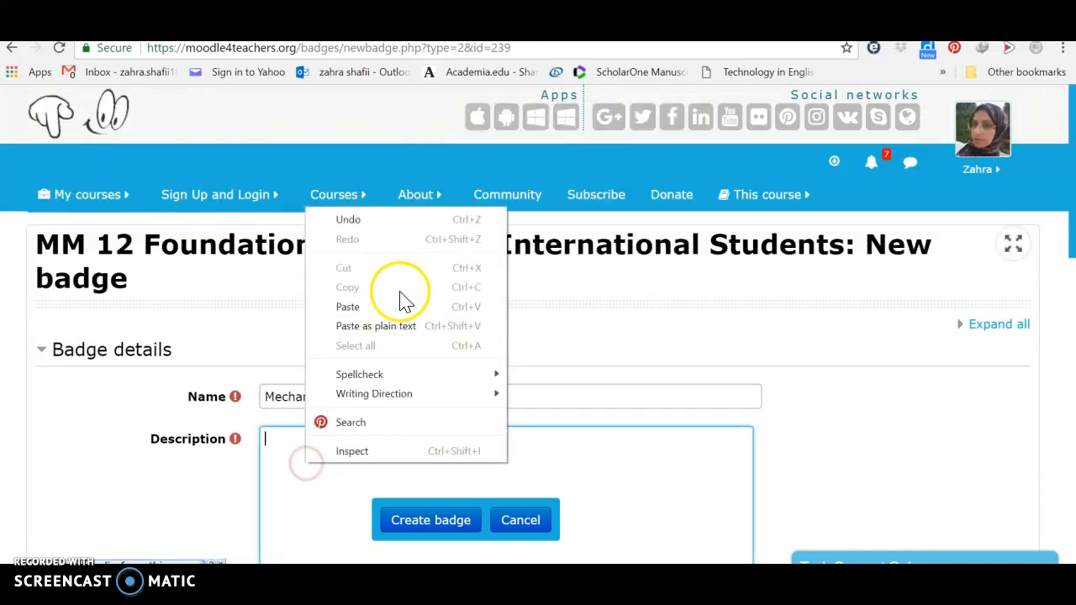
pyautogui.click(378, 307)
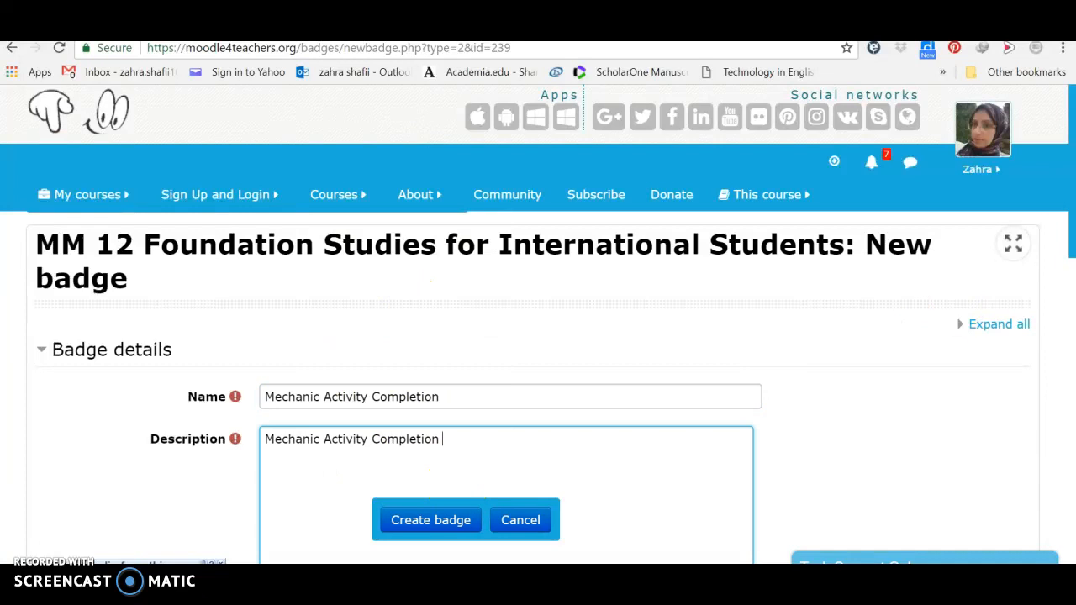
# Upload "EAP, Mechanics.jpg" as the badge image and create the badge.
pyautogui.click(1065, 248)
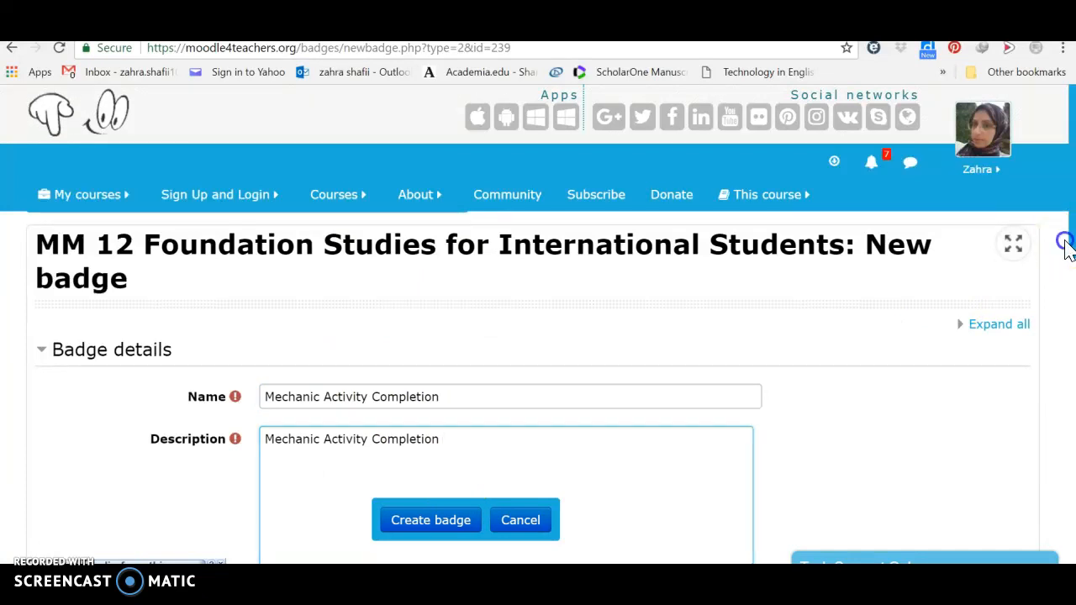
pyautogui.moveTo(1074, 254); pyautogui.dragTo(1074, 384)
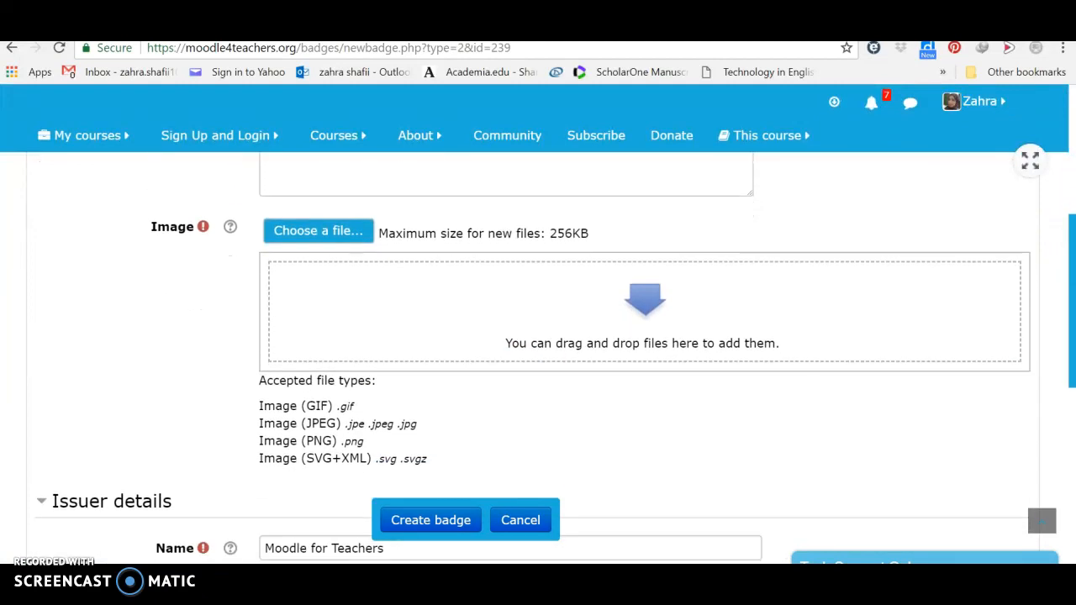
pyautogui.click(347, 232)
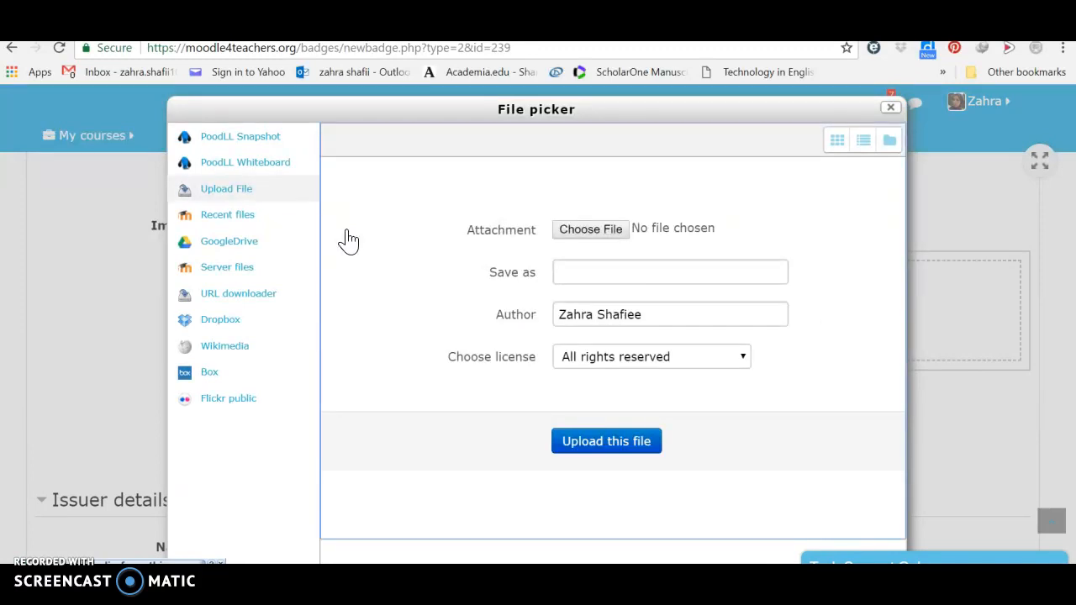
pyautogui.click(577, 239)
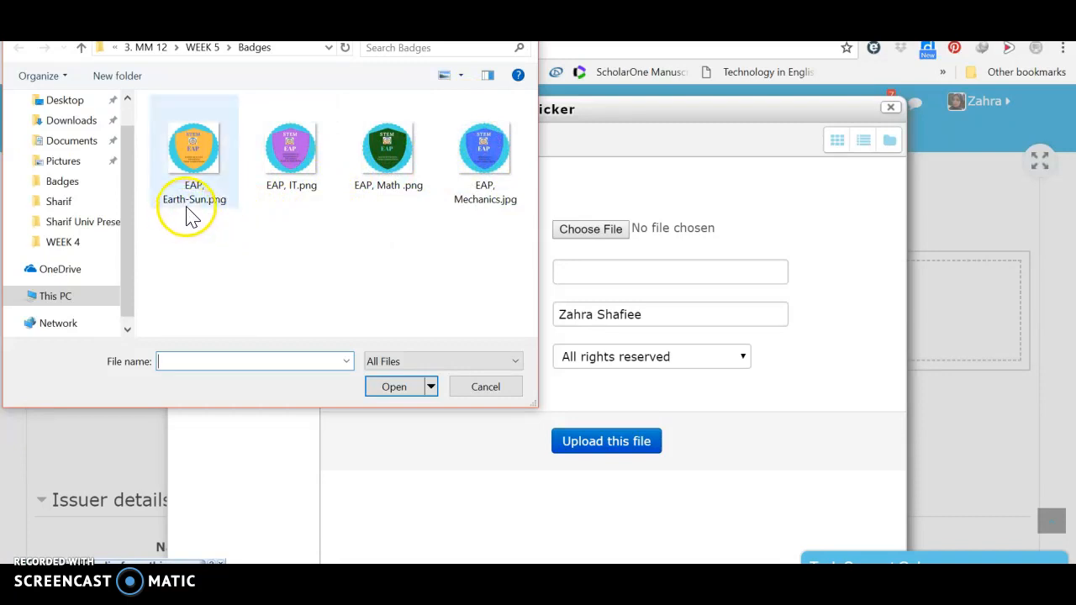
pyautogui.doubleClick(483, 193)
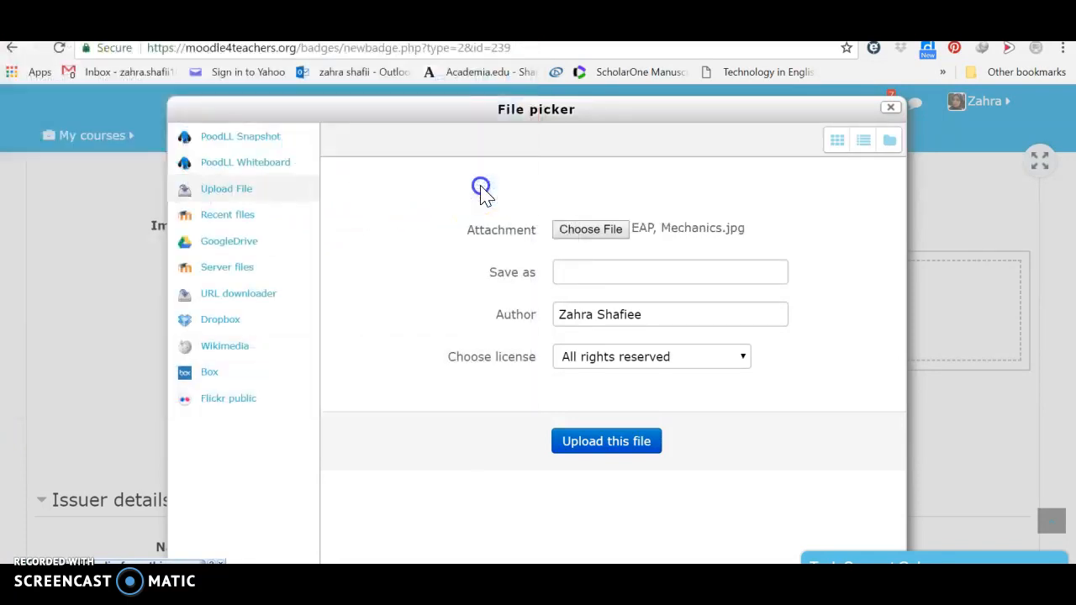
pyautogui.click(581, 452)
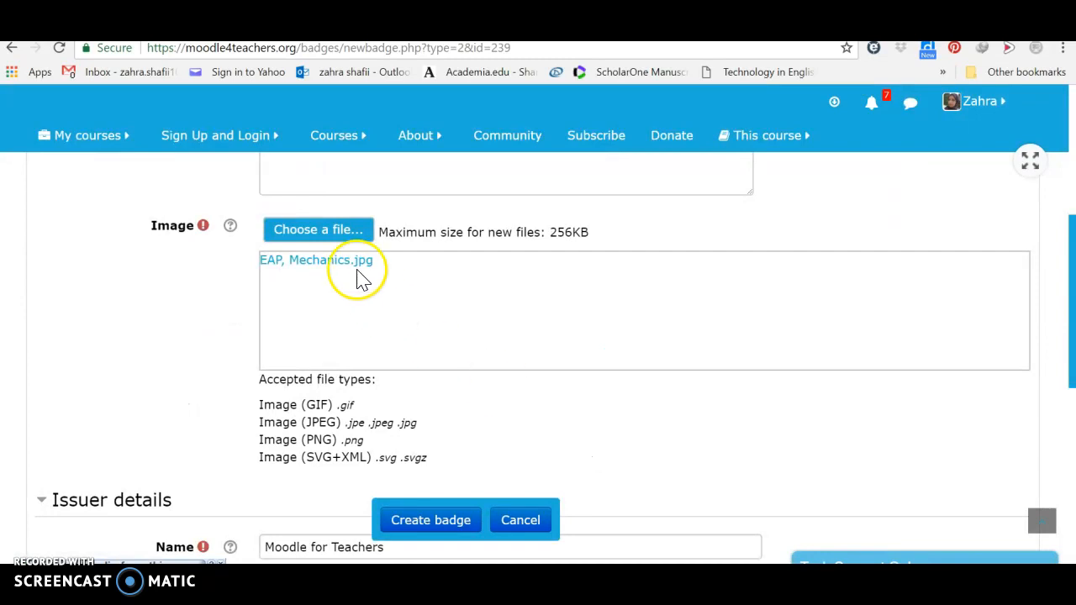
pyautogui.click(443, 531)
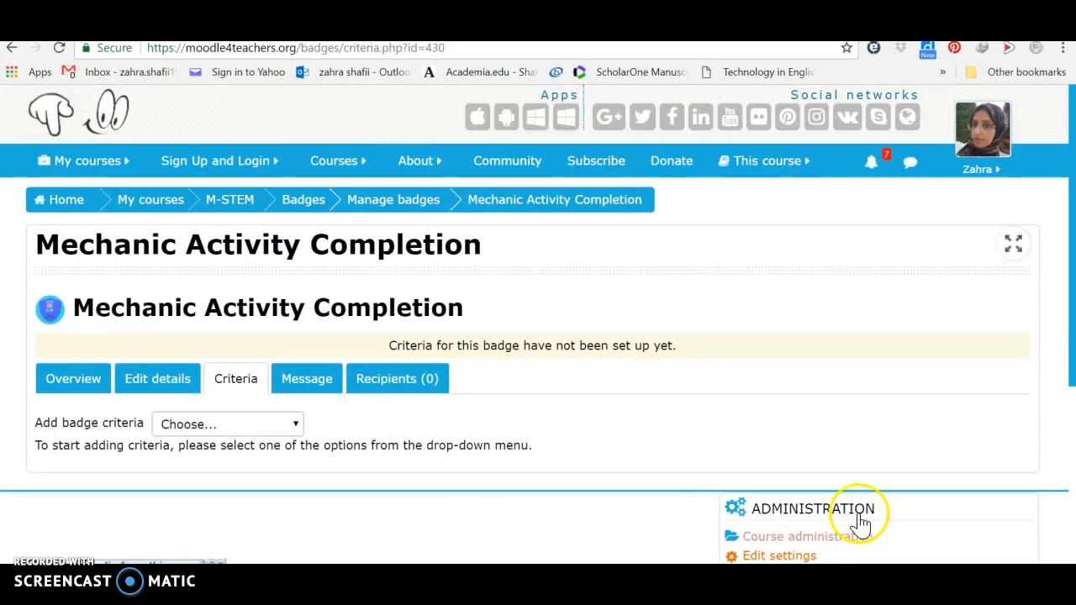
# Review the new badge's overview, including its name, description, image and issuer details.
pyautogui.scroll(-1, 67, 374)
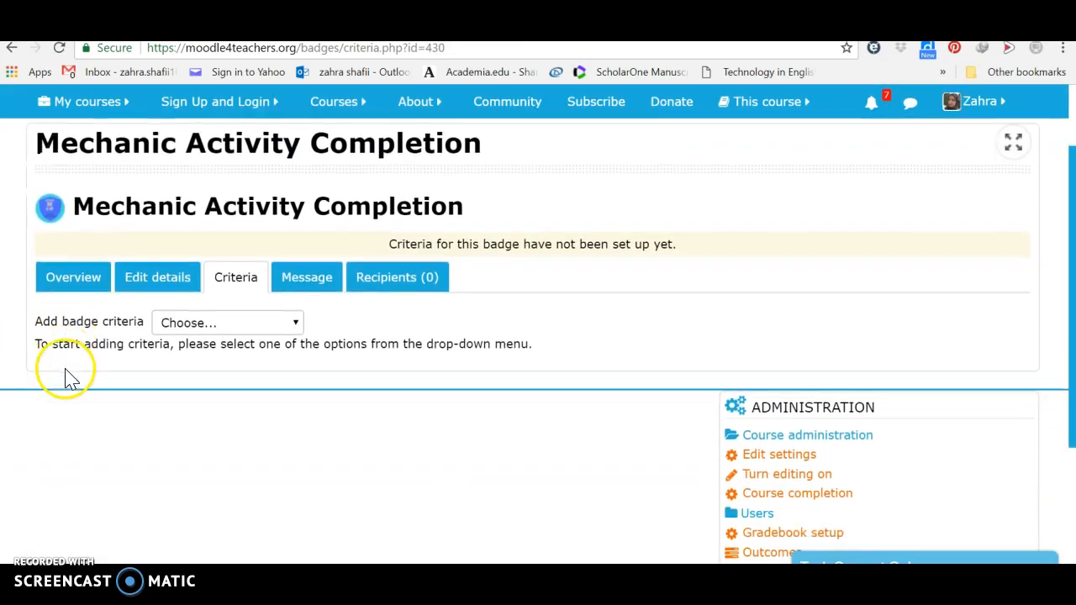
pyautogui.click(57, 286)
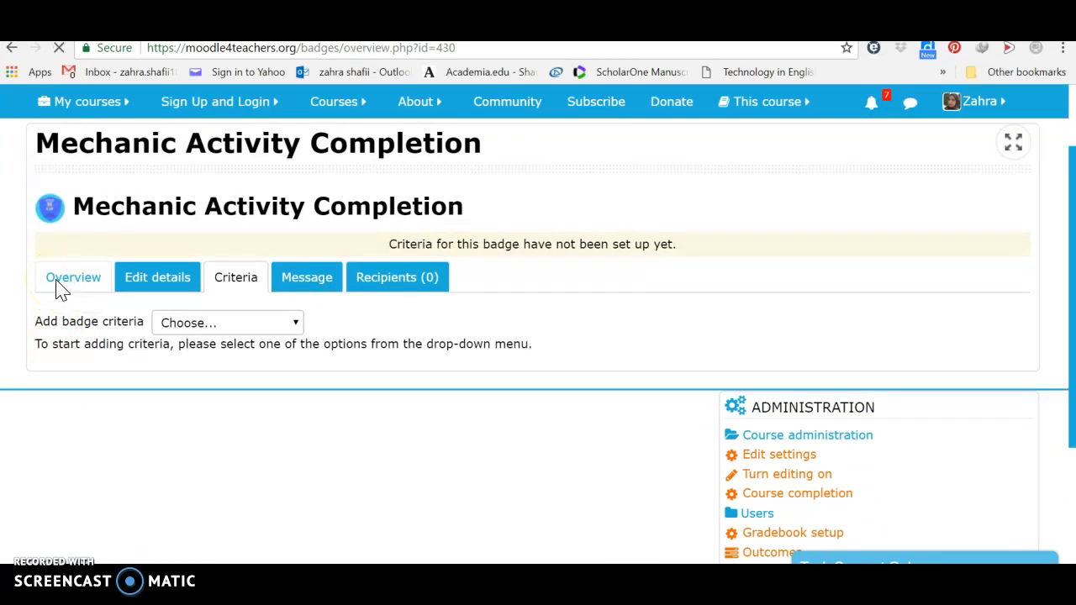
pyautogui.scroll(-3, 57, 290)
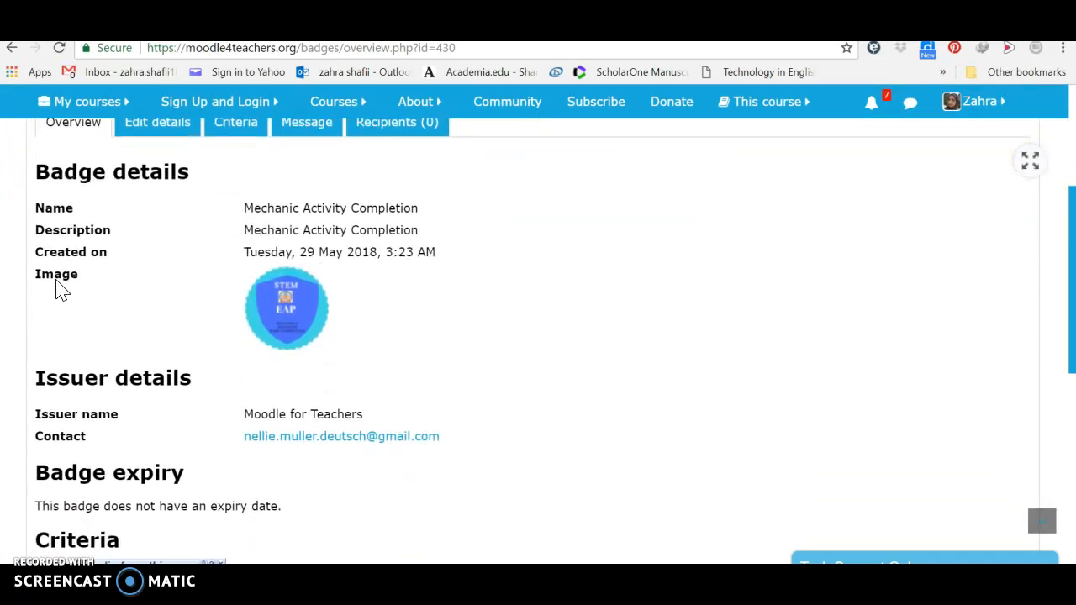
pyautogui.scroll(1, 59, 290)
pyautogui.click(144, 164)
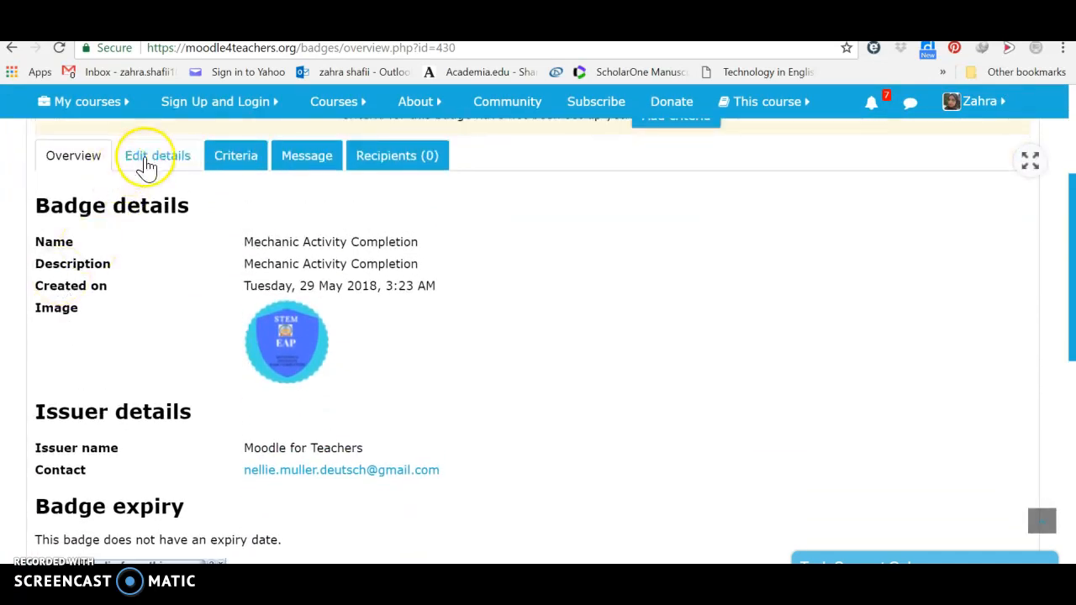
# Add activity completion as the criterion type for the Mechanic Activity Completion badge.
pyautogui.click(236, 165)
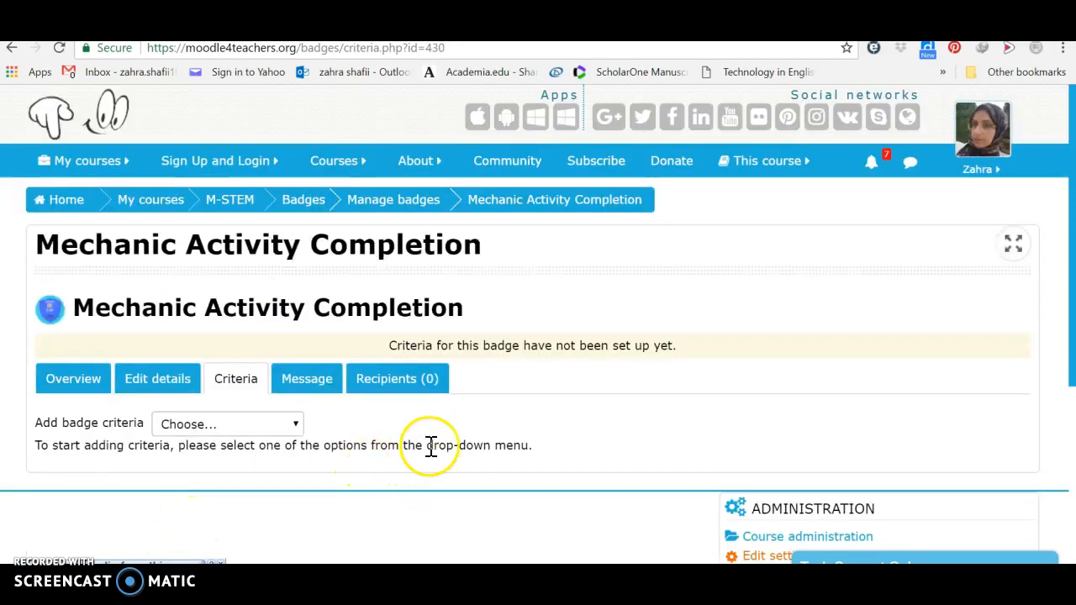
pyautogui.scroll(-2, 504, 417)
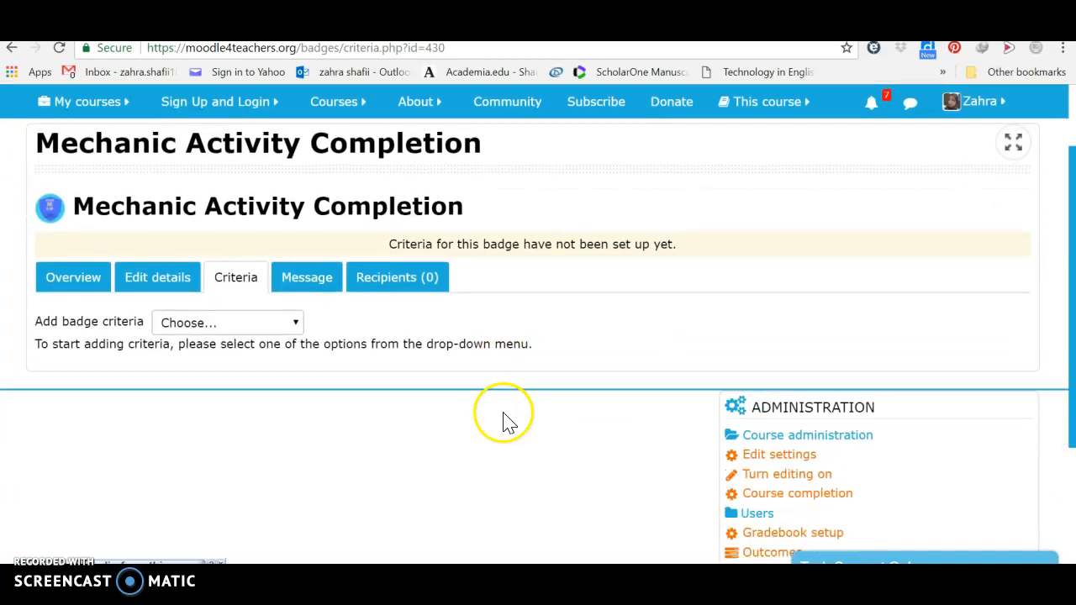
pyautogui.click(297, 328)
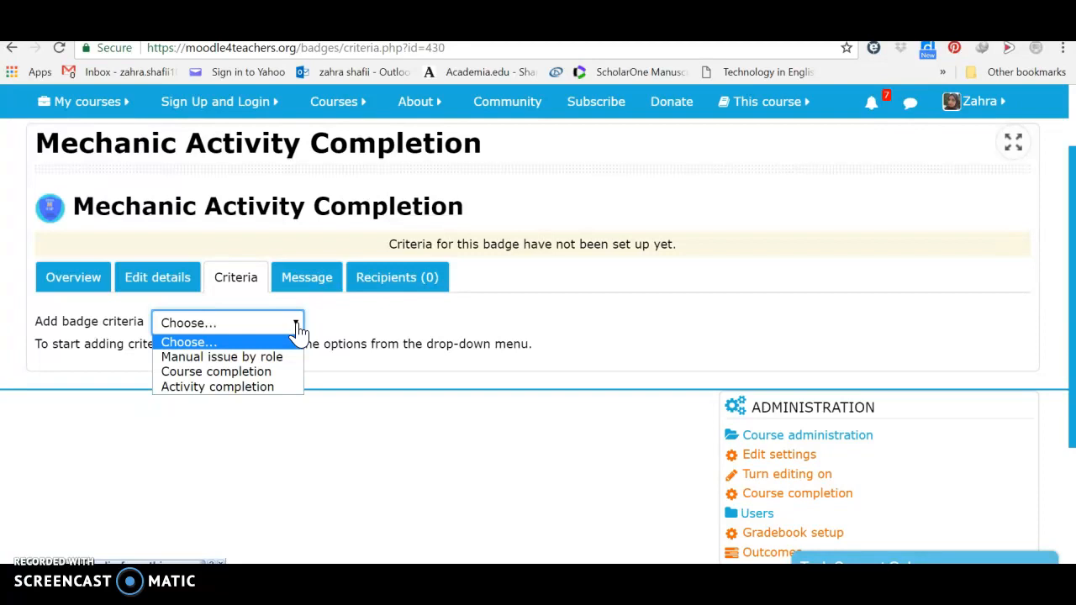
pyautogui.click(231, 388)
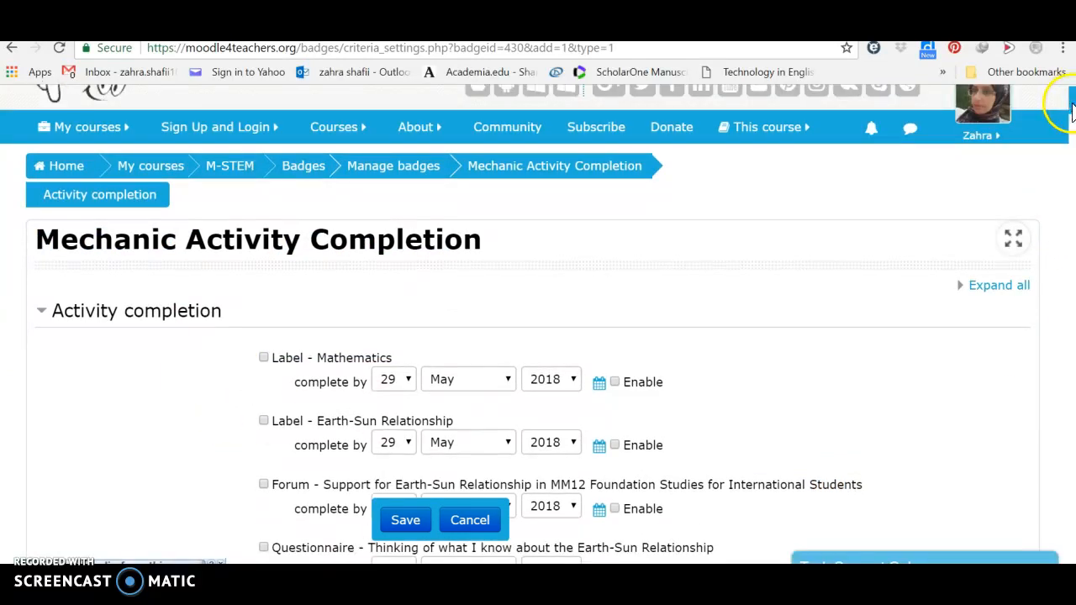
# Select the Week 9 activities "Snapshot: The Map of Physics", "5 Fun Physics Phenomena", "Living without Energy" and "Will there be Life after Oil?" for the criterion.
pyautogui.scroll(-5, 538, 336)
pyautogui.scroll(-3, 538, 336)
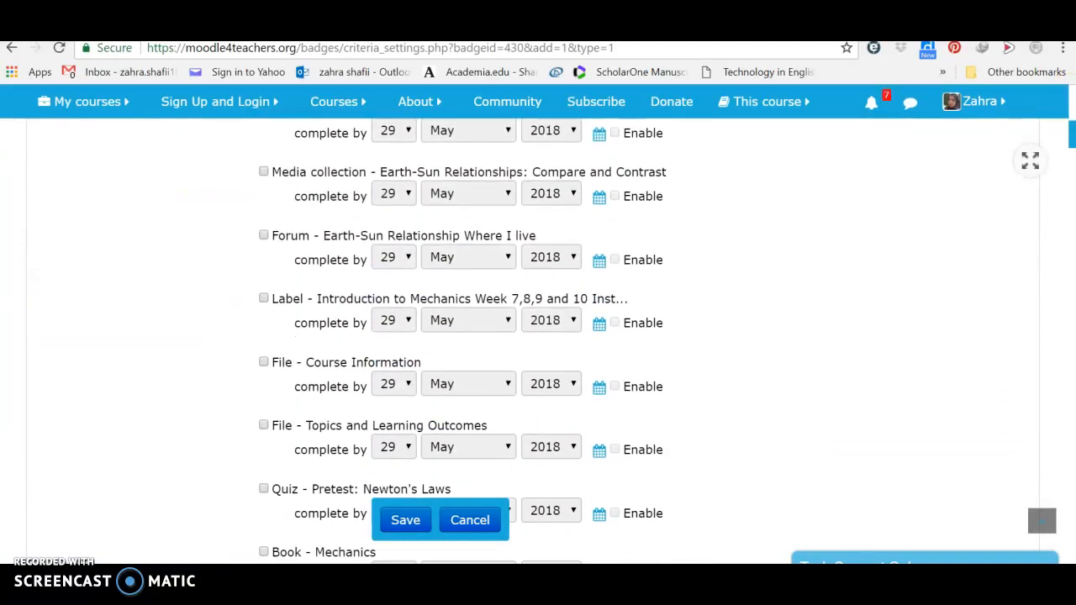
pyautogui.scroll(-2, 538, 336)
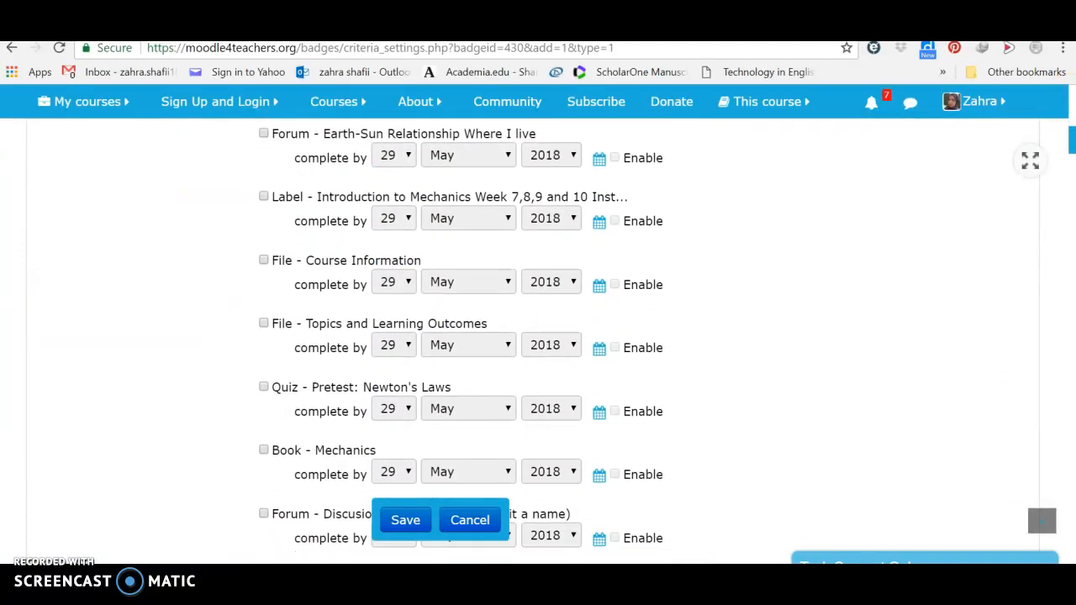
pyautogui.scroll(-1, 538, 336)
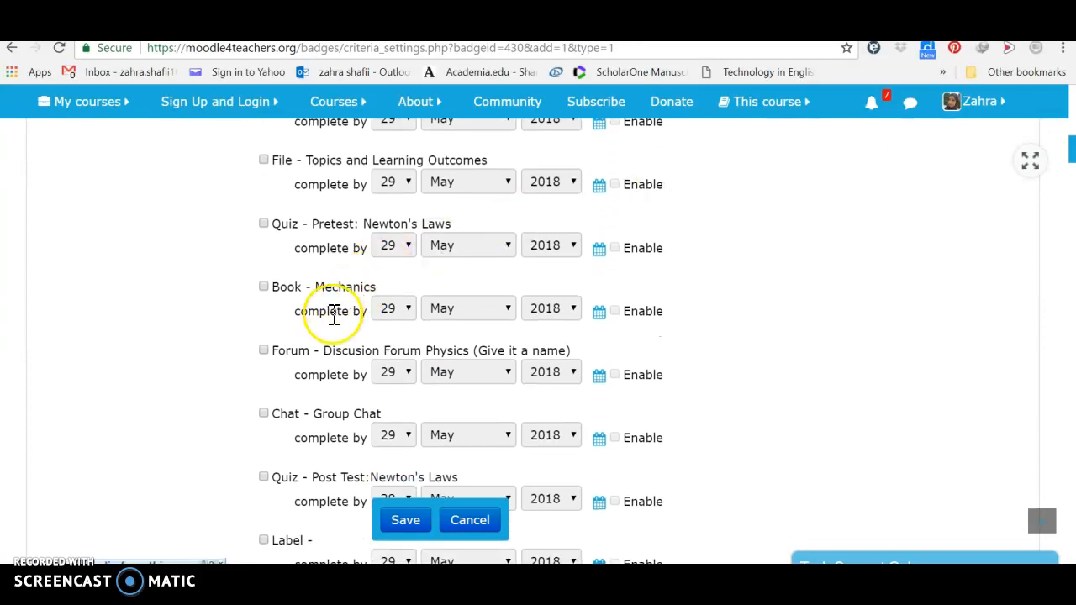
pyautogui.scroll(-2, 336, 311)
pyautogui.scroll(-3, 335, 323)
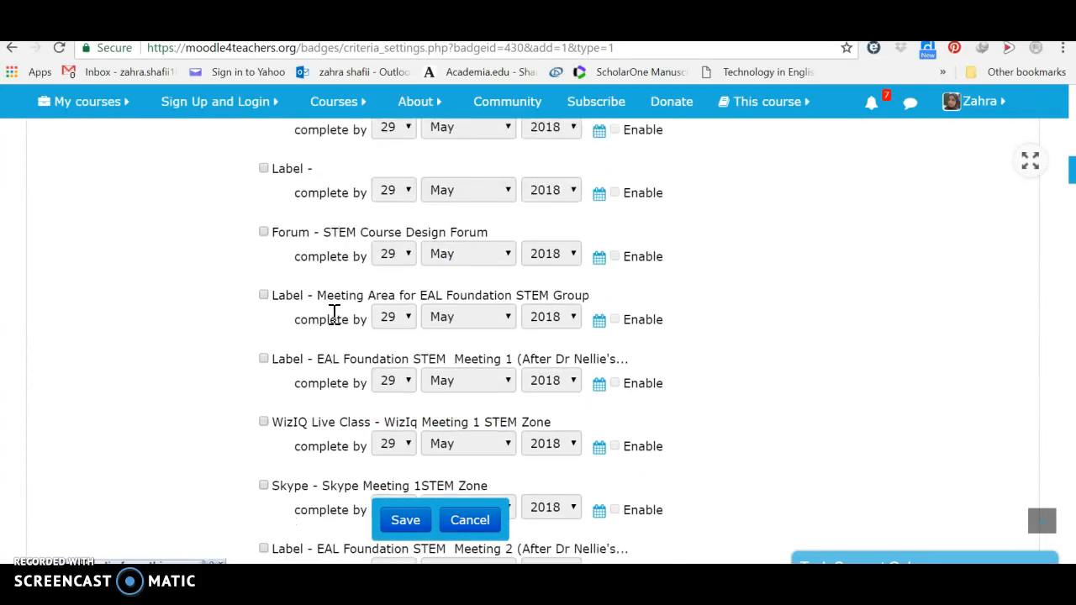
pyautogui.scroll(-2, 334, 319)
pyautogui.scroll(-3, 334, 318)
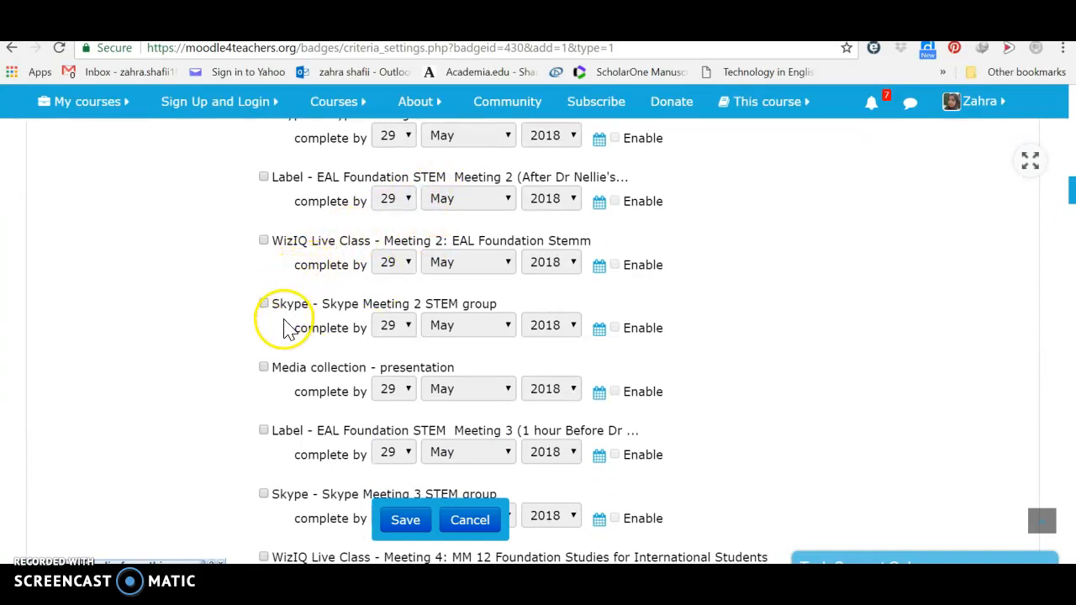
pyautogui.scroll(-3, 212, 352)
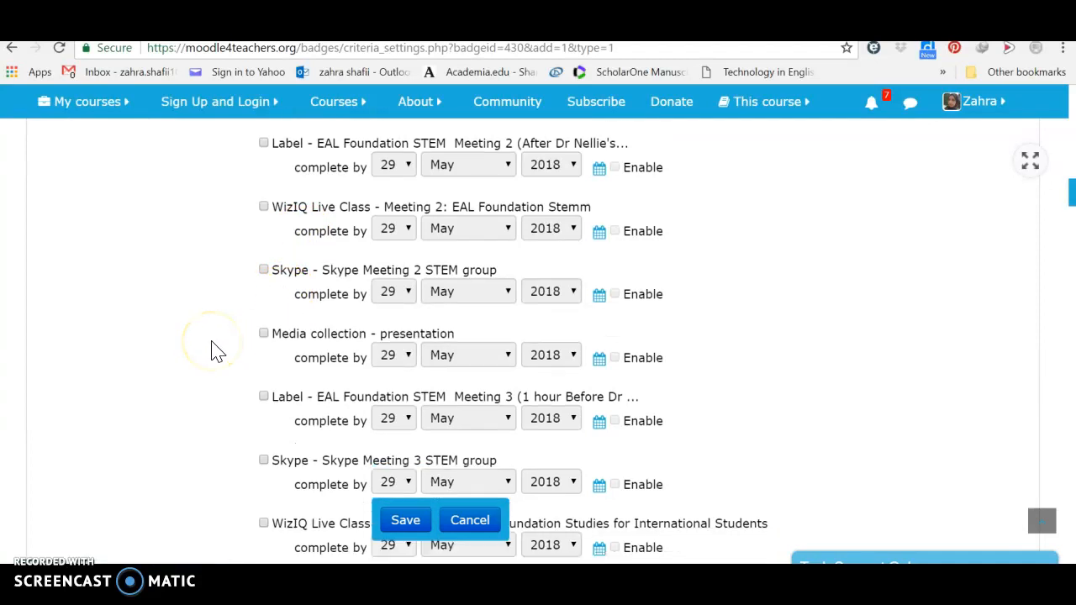
pyautogui.scroll(-3, 213, 347)
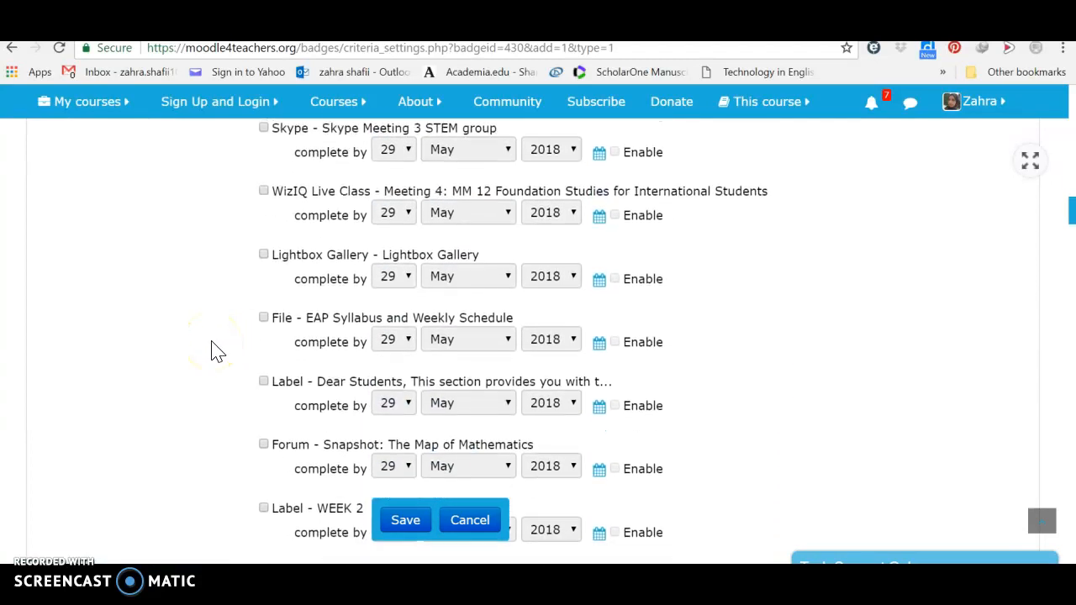
pyautogui.scroll(-1, 212, 351)
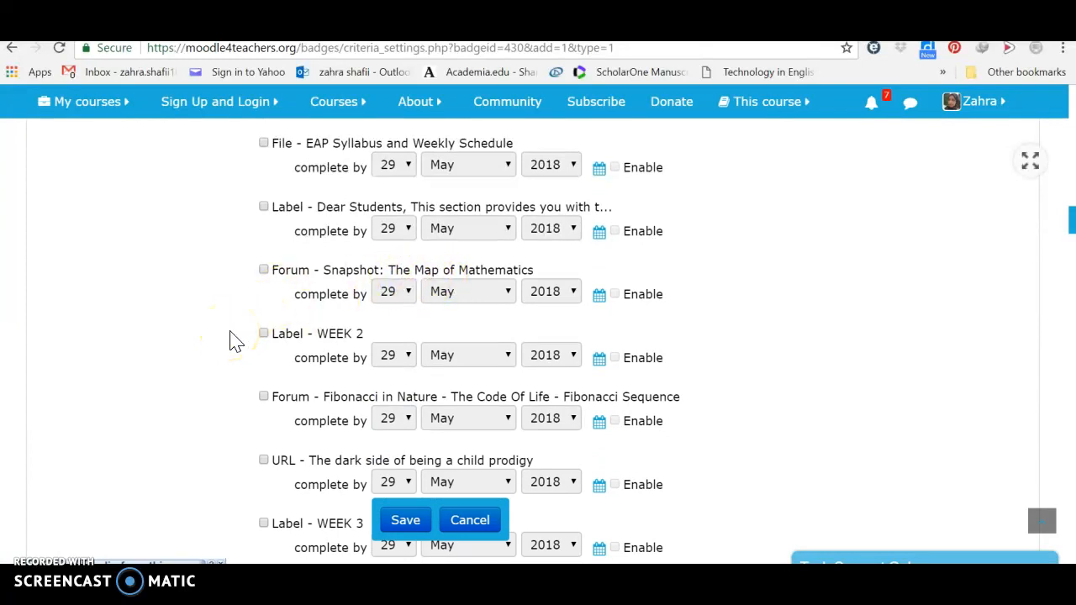
pyautogui.scroll(-4, 235, 340)
pyautogui.scroll(-3, 236, 340)
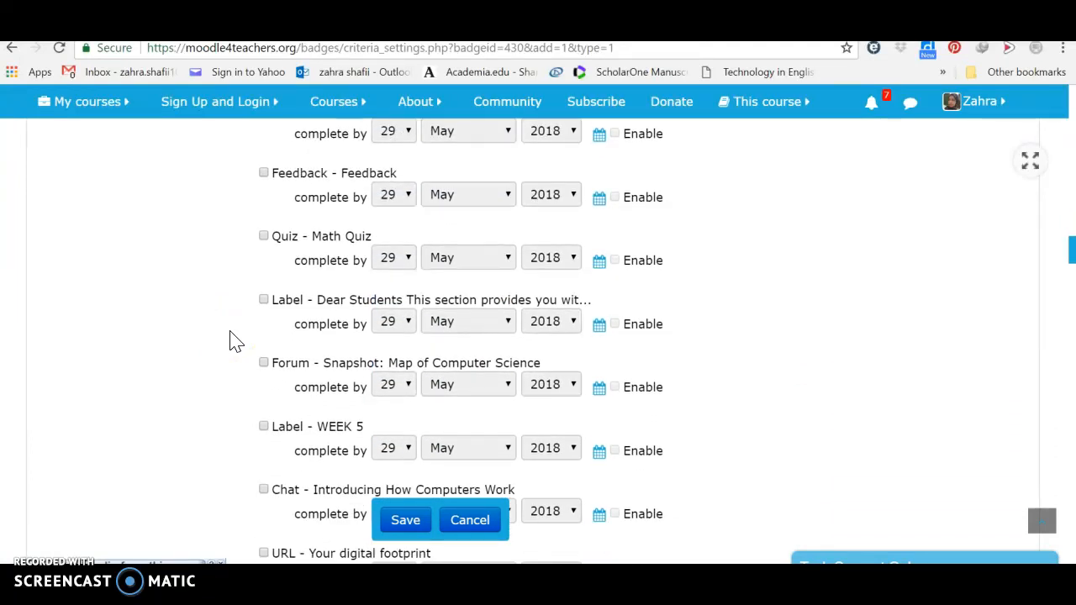
pyautogui.scroll(-1, 180, 380)
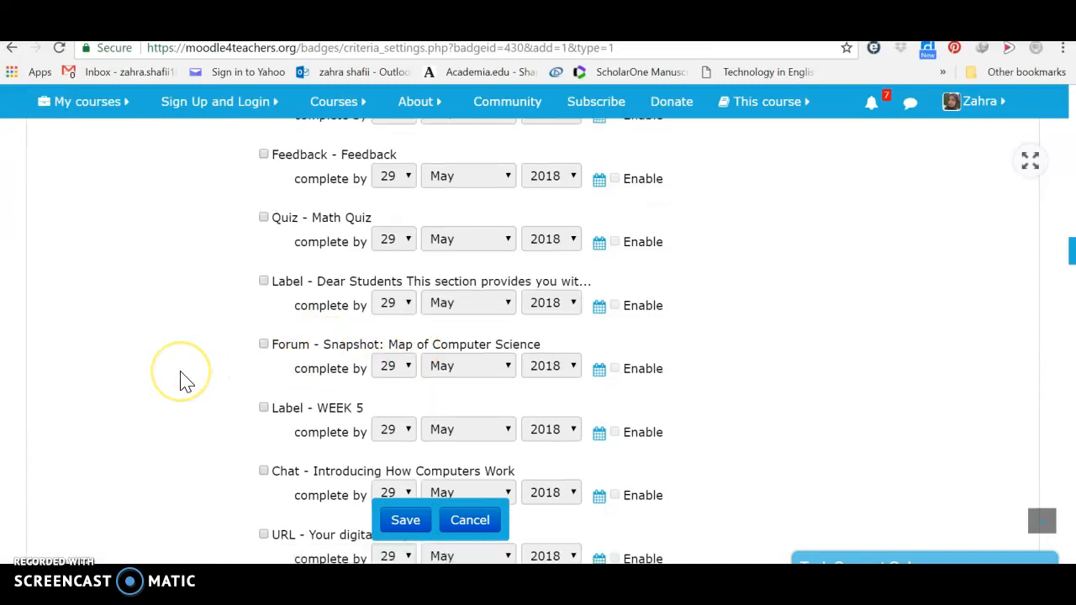
pyautogui.scroll(-2, 180, 372)
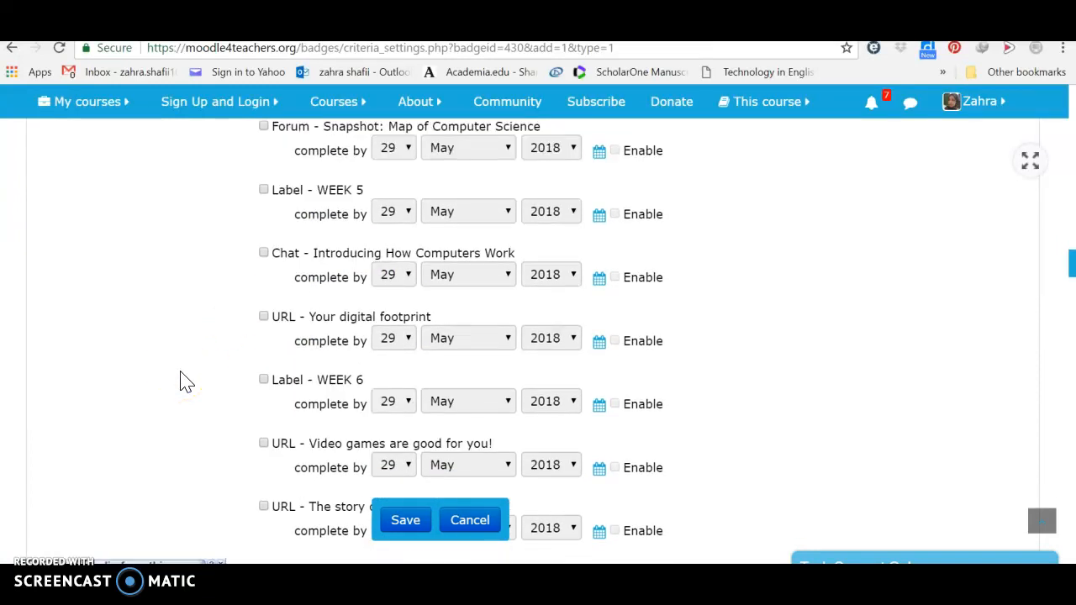
pyautogui.scroll(-3, 187, 381)
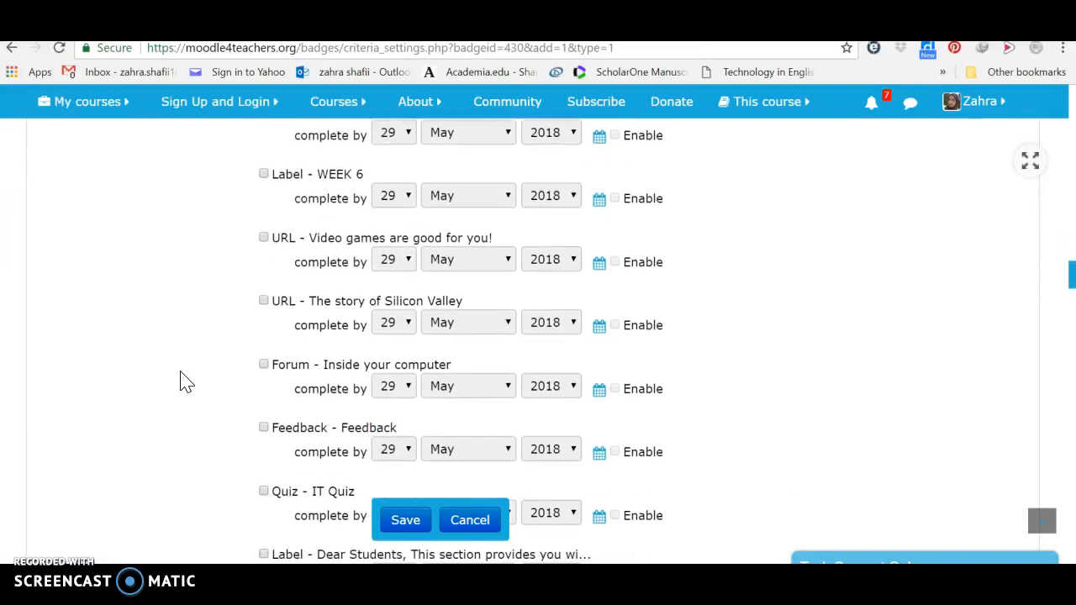
pyautogui.scroll(-3, 186, 382)
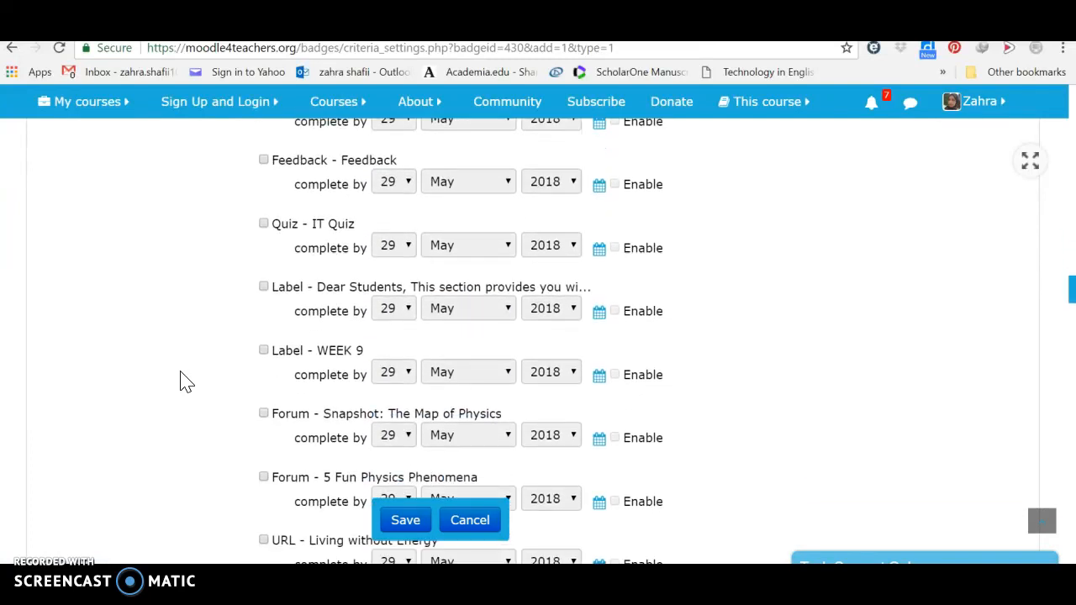
pyautogui.scroll(-1, 187, 382)
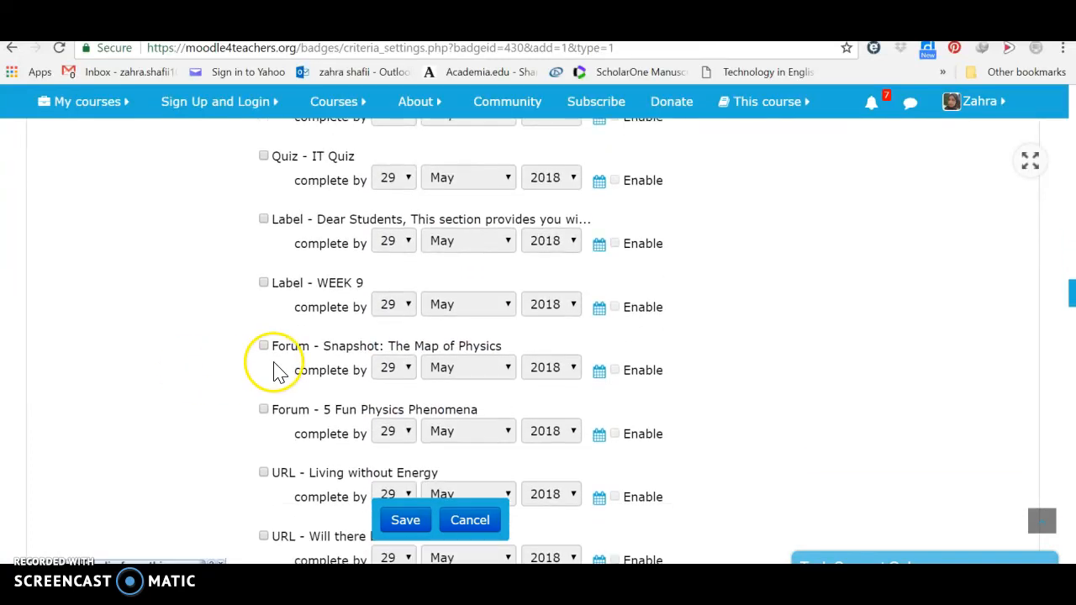
pyautogui.scroll(-1, 224, 365)
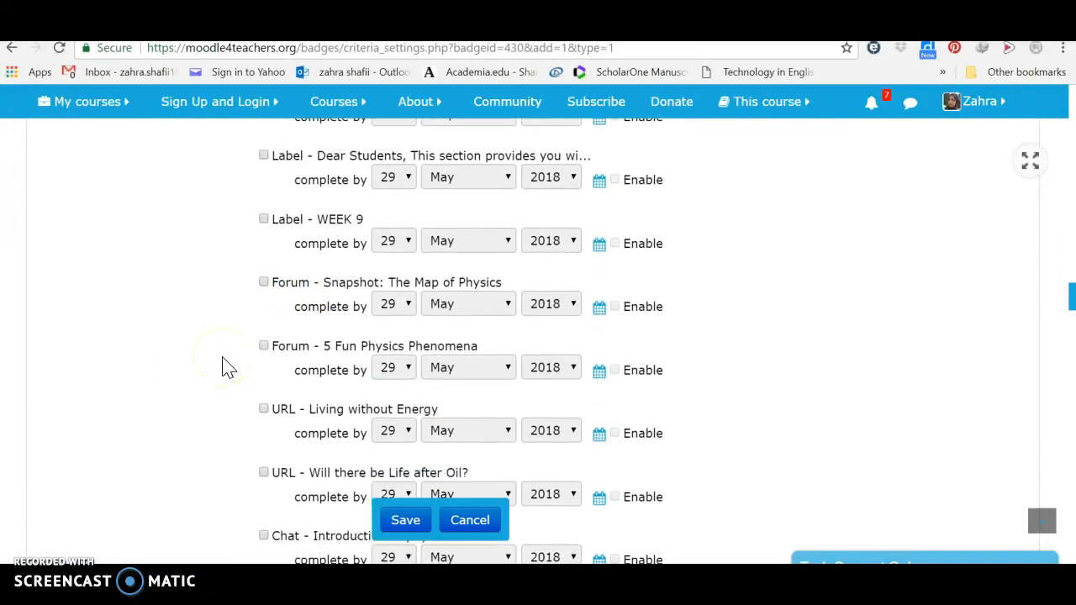
pyautogui.scroll(-1, 168, 344)
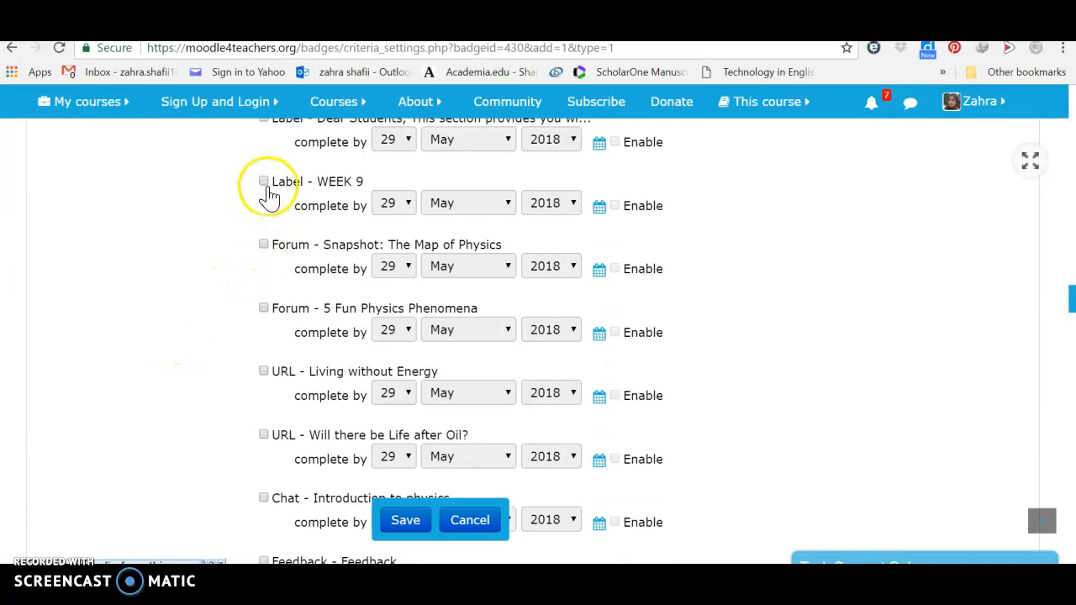
pyautogui.click(264, 246)
pyautogui.click(264, 309)
pyautogui.click(264, 370)
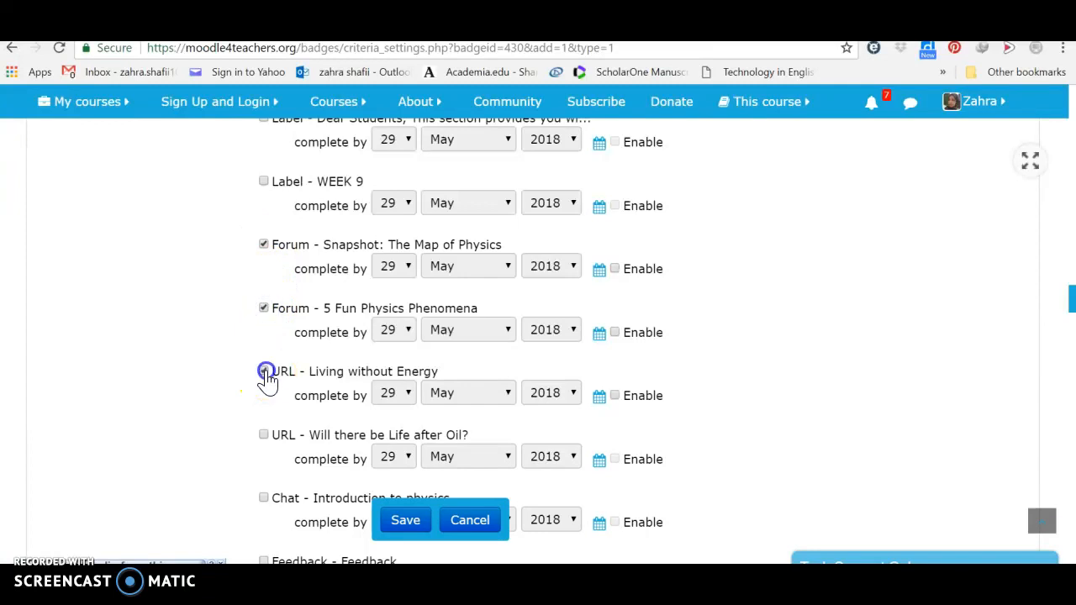
pyautogui.click(264, 436)
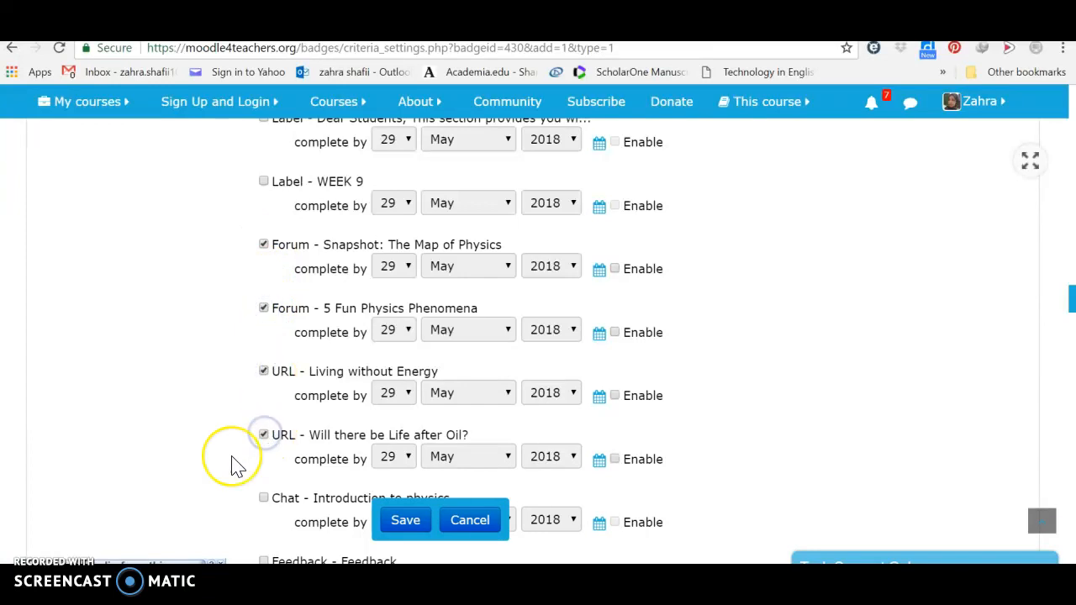
# Include the "Introduction to physics" chat and the "Mechanics Quiz" in the activity completion criterion and save it.
pyautogui.scroll(-2, 236, 465)
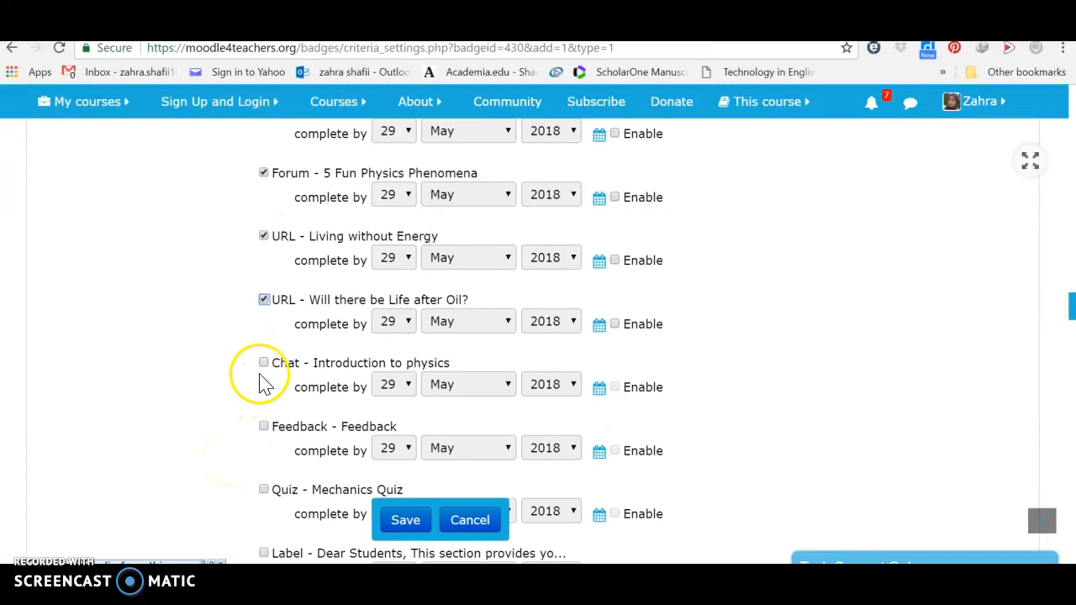
pyautogui.click(263, 367)
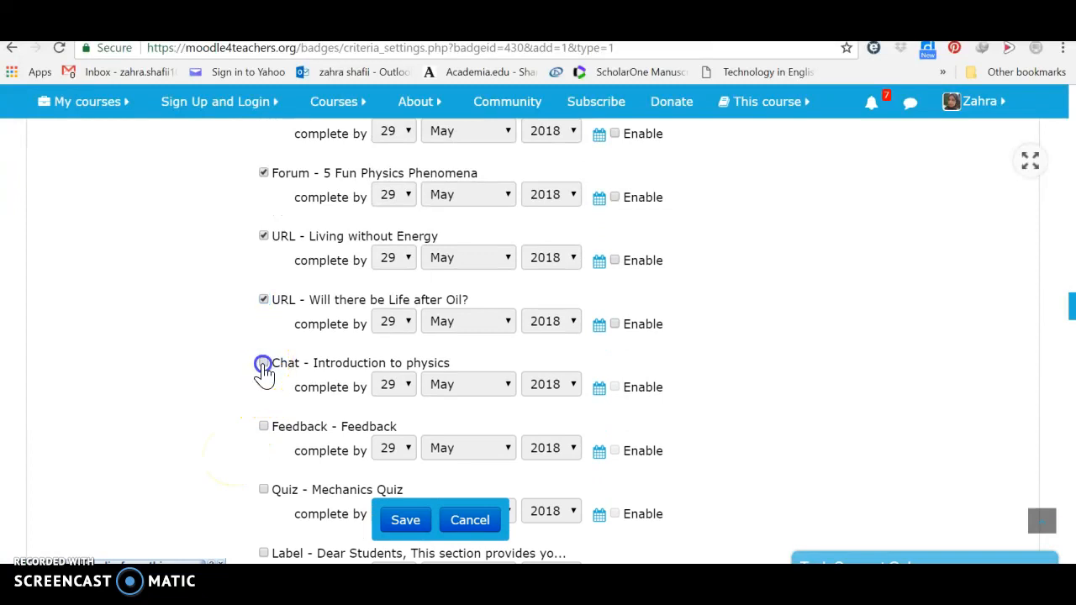
pyautogui.click(263, 491)
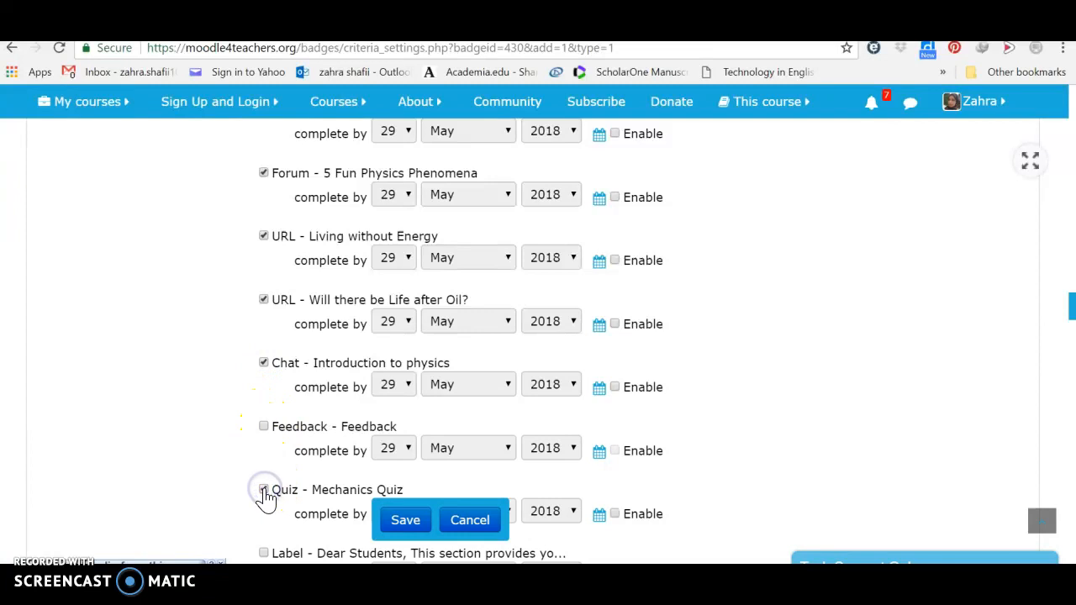
pyautogui.click(400, 522)
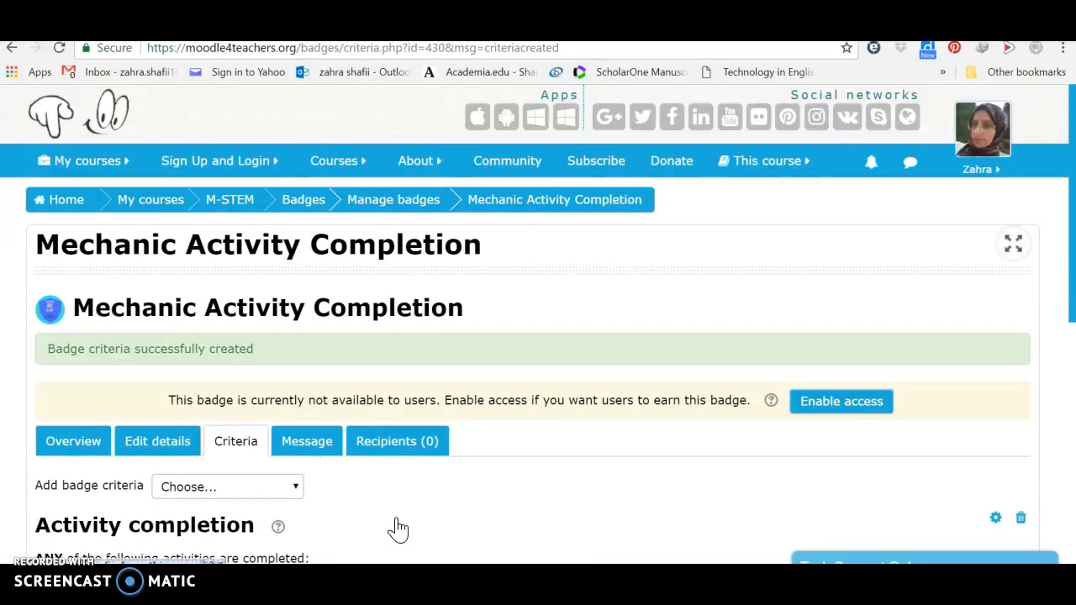
# Add a manual issue by role criterion with the Manager and Course creator roles selected, and save it.
pyautogui.click(294, 487)
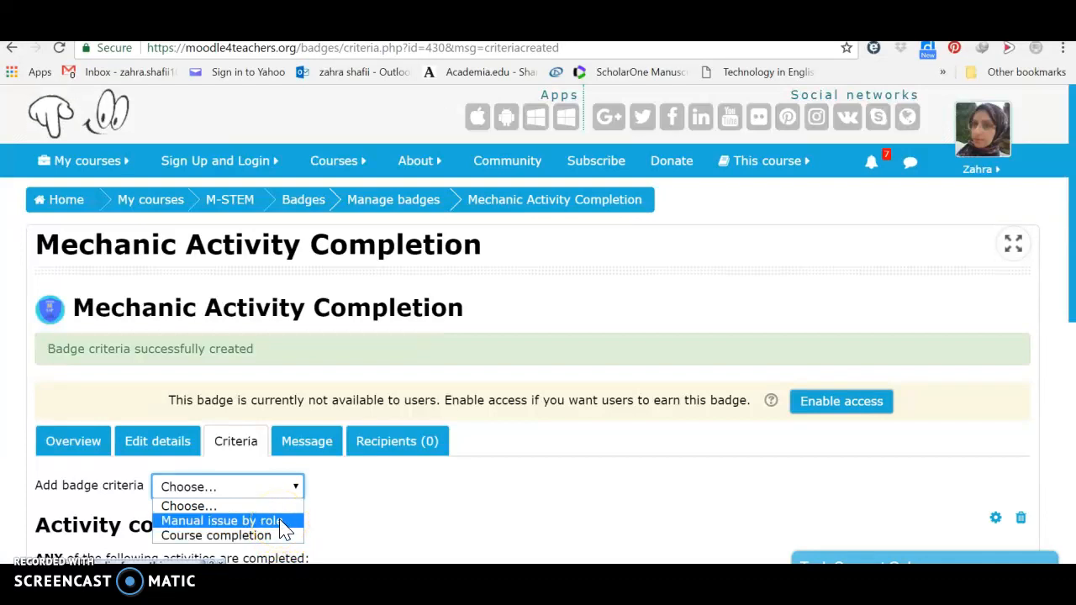
pyautogui.click(282, 521)
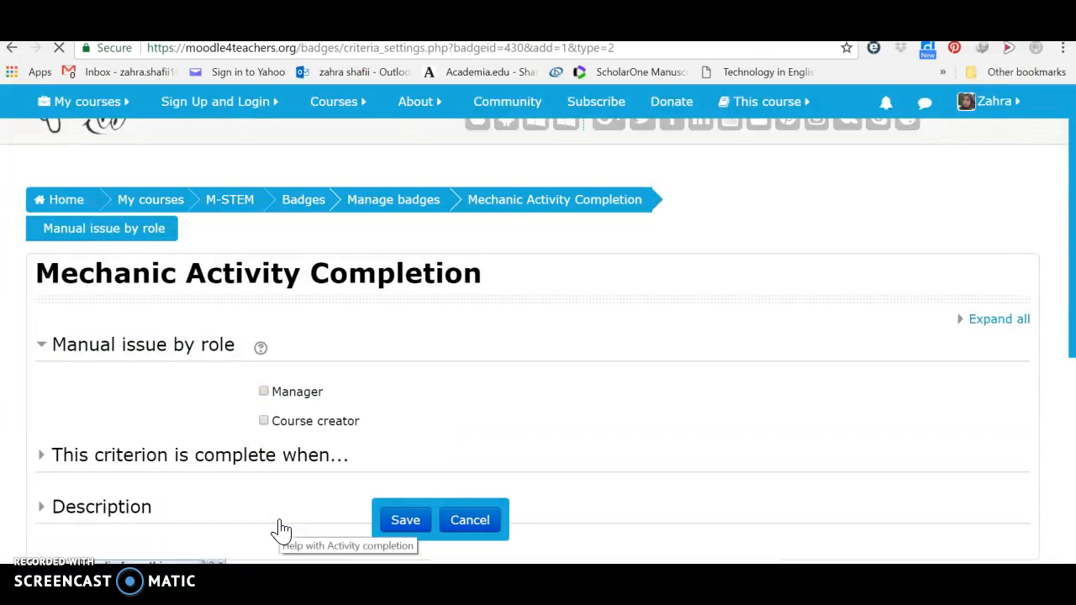
pyautogui.click(263, 392)
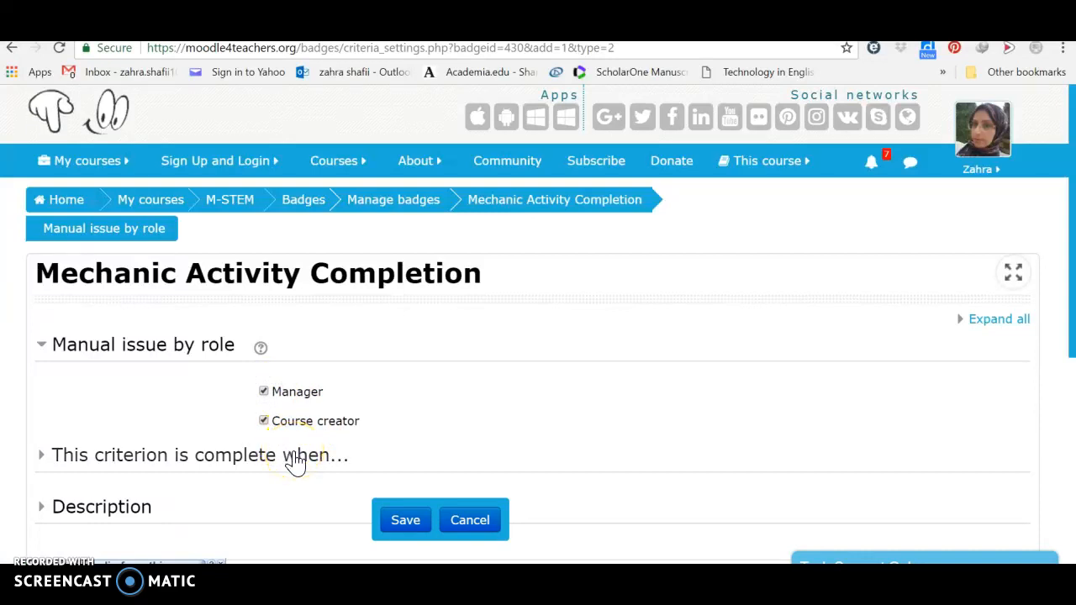
pyautogui.click(296, 458)
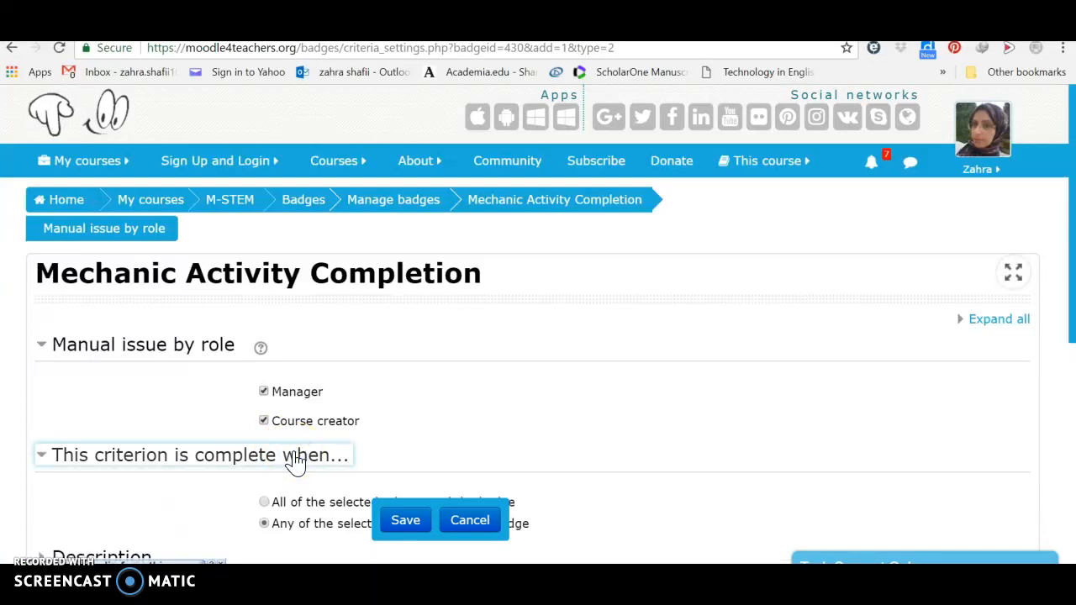
pyautogui.scroll(-1, 296, 461)
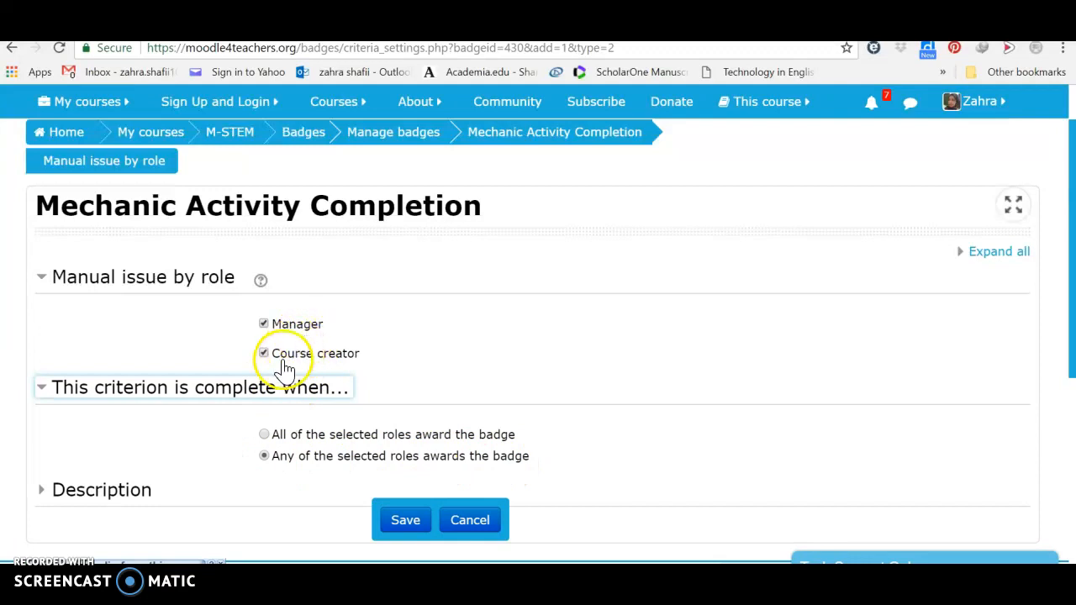
pyautogui.click(401, 528)
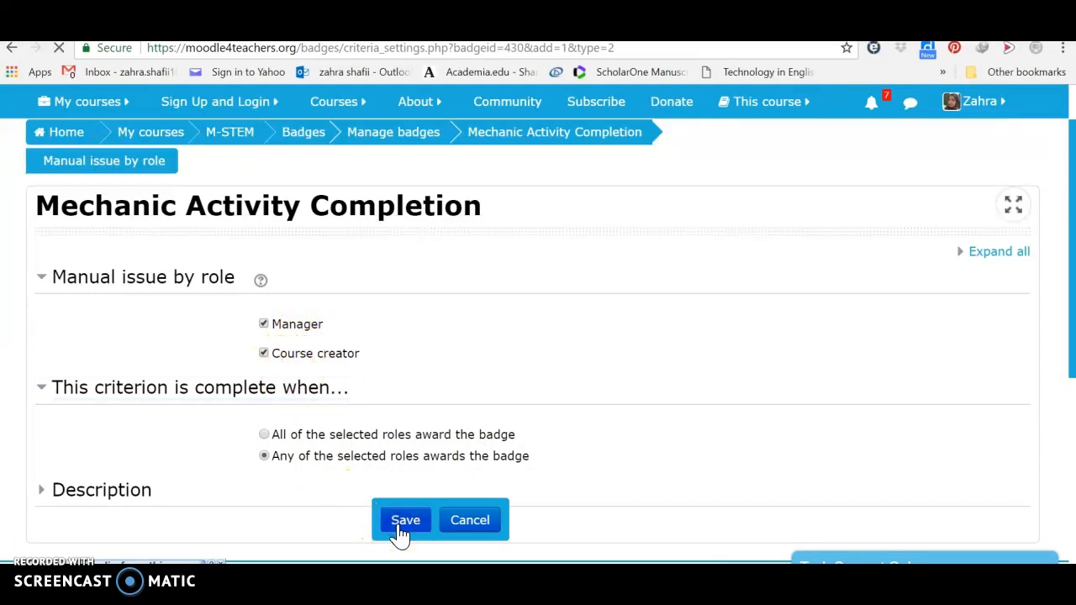
pyautogui.click(277, 435)
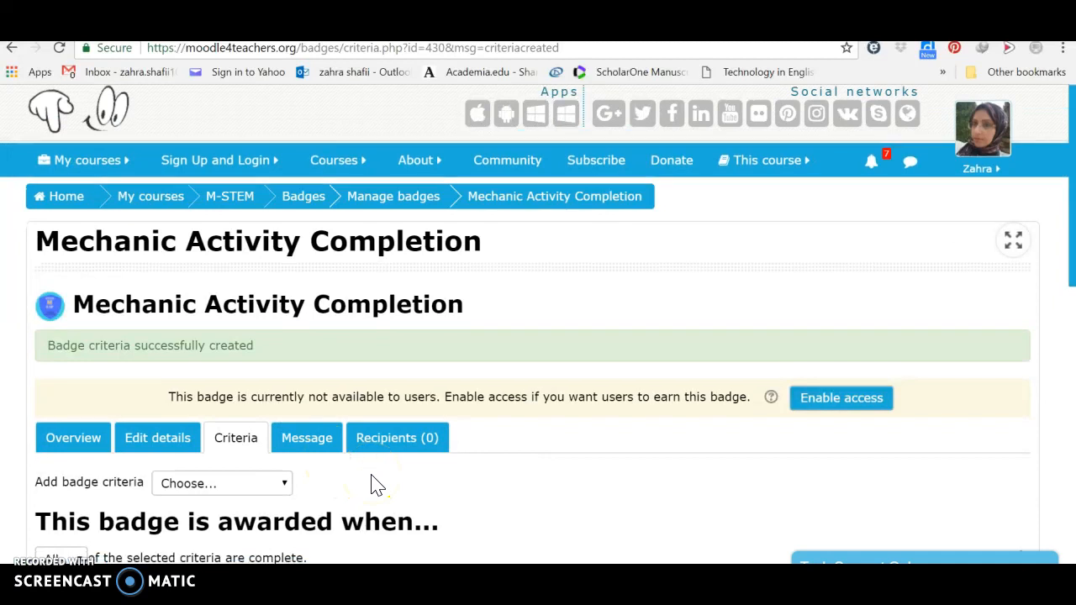
# Edit the activity completion criterion so that all of the selected activities must be complete, and save it.
pyautogui.scroll(-3, 376, 485)
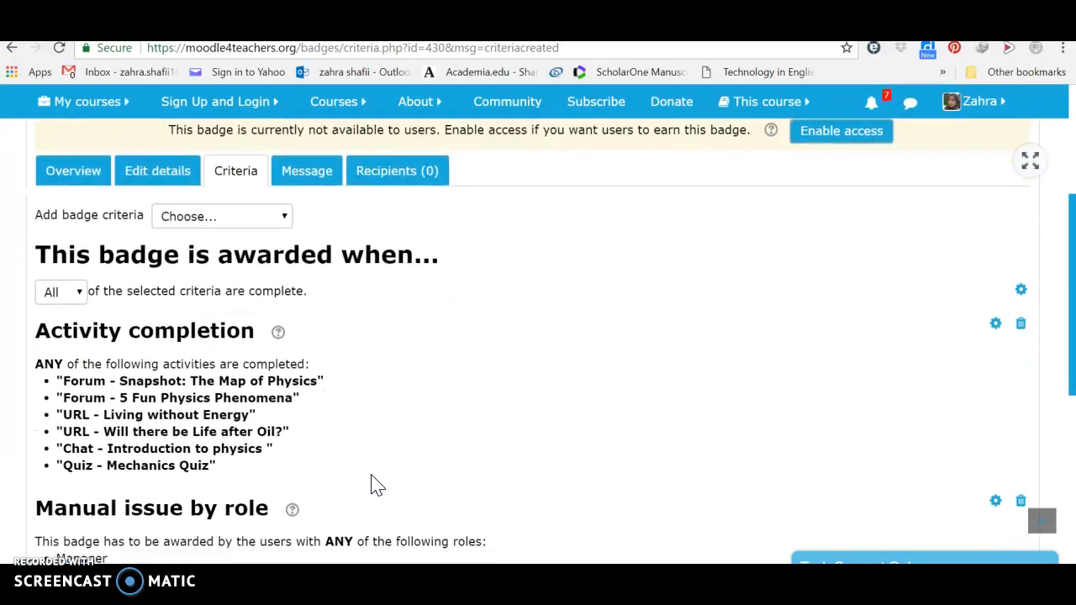
pyautogui.scroll(-1, 375, 485)
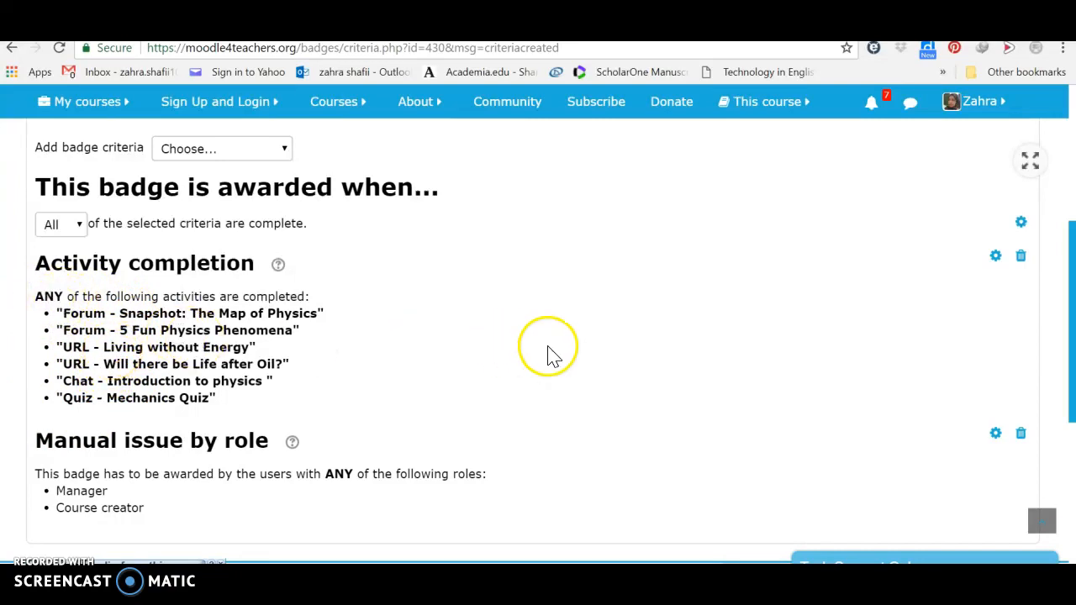
pyautogui.click(999, 256)
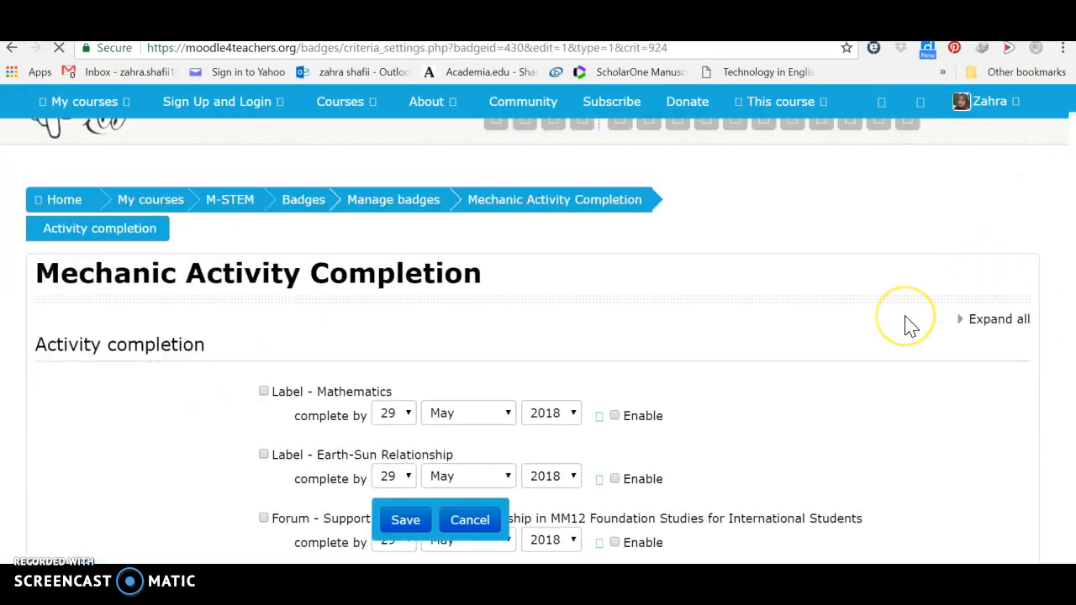
pyautogui.scroll(-10, 908, 326)
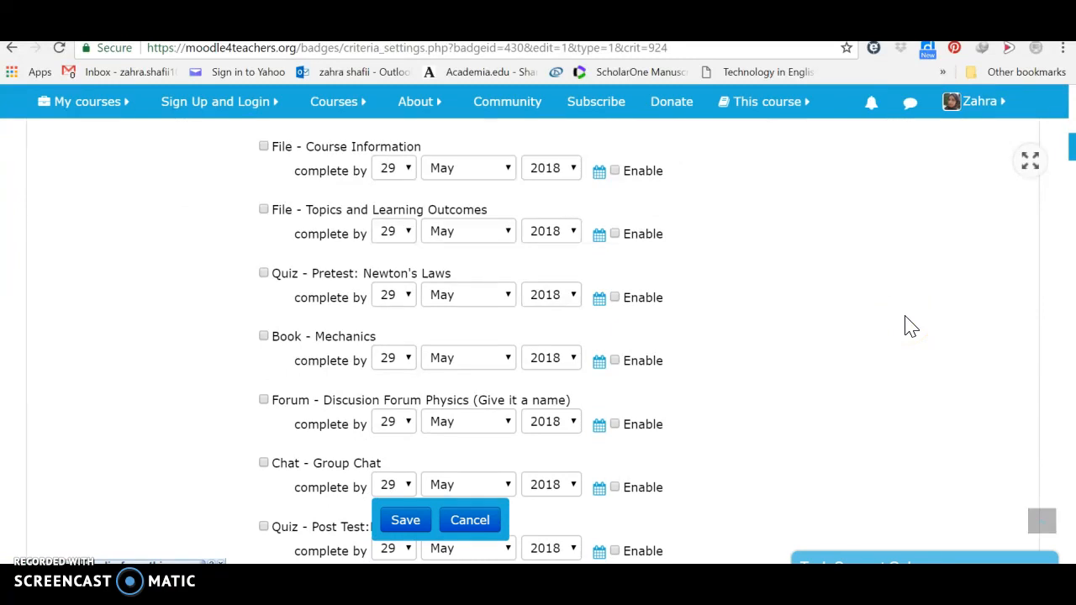
pyautogui.moveTo(1073, 150); pyautogui.dragTo(1051, 562)
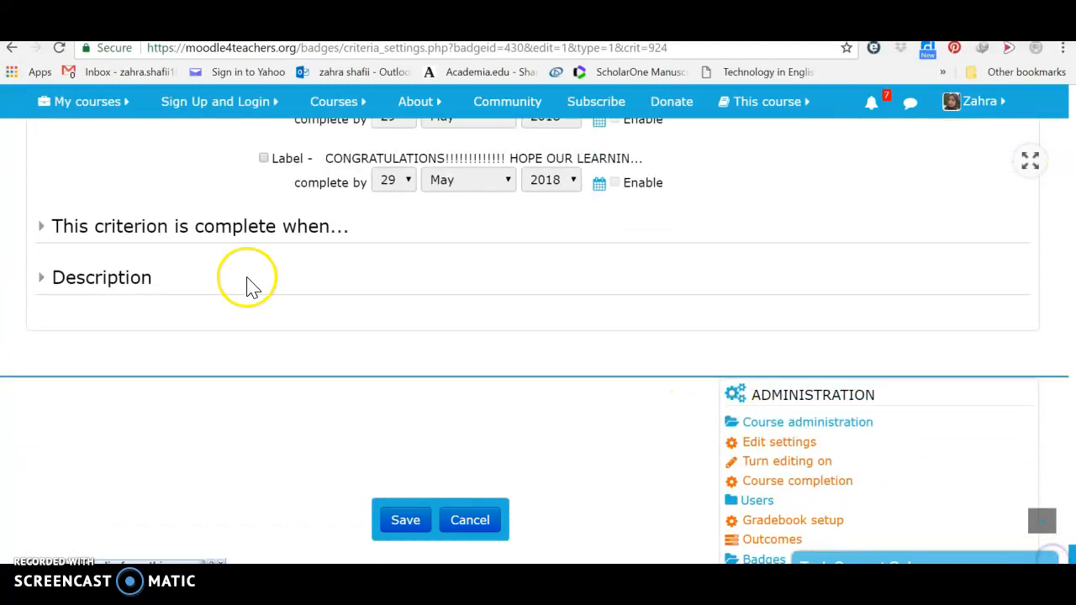
pyautogui.click(193, 239)
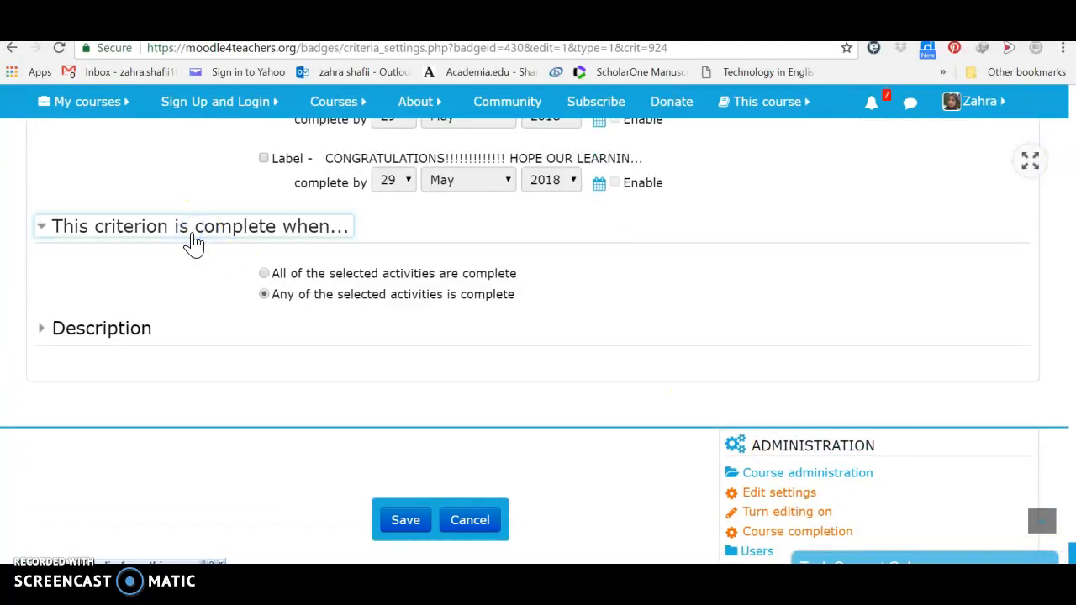
pyautogui.click(263, 274)
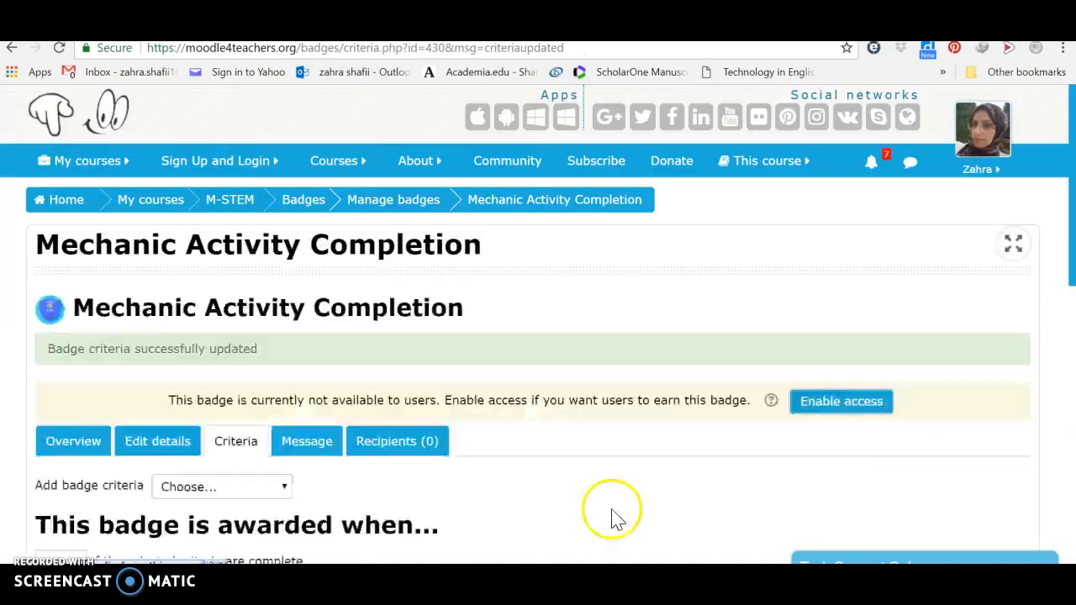
# Enable user access to the Mechanic Activity Completion badge, confirm the change, and open the badge's editable details.
pyautogui.click(817, 416)
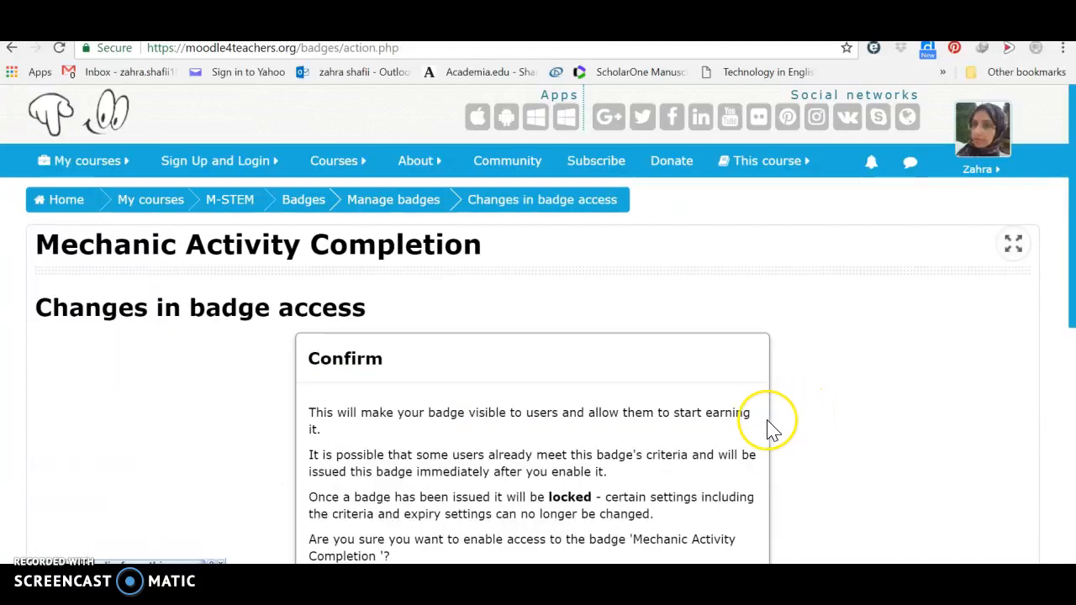
pyautogui.scroll(-2, 777, 427)
pyautogui.click(640, 442)
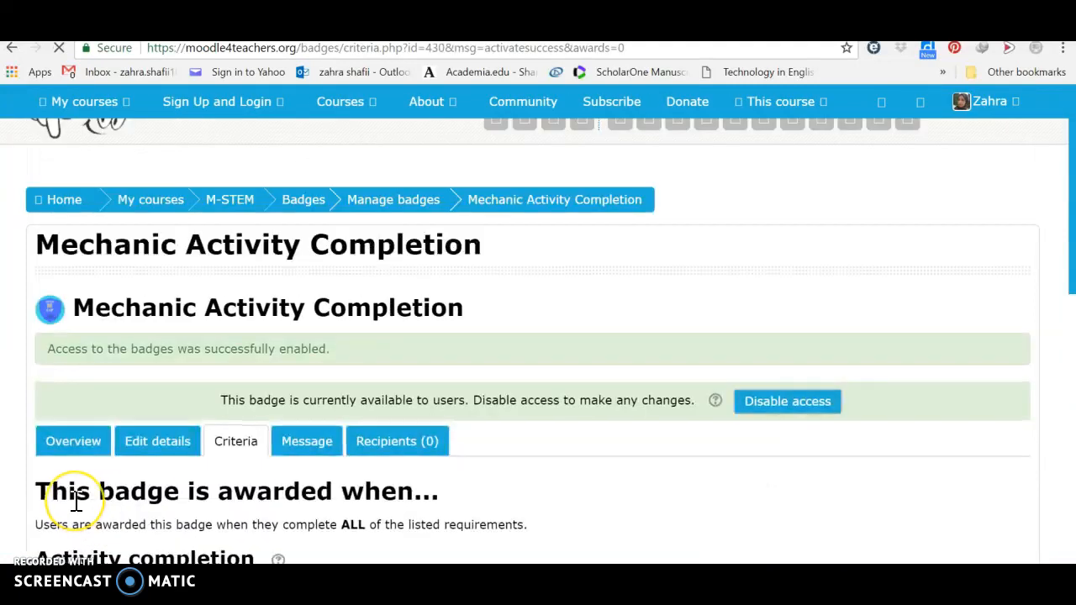
pyautogui.scroll(-2, 76, 502)
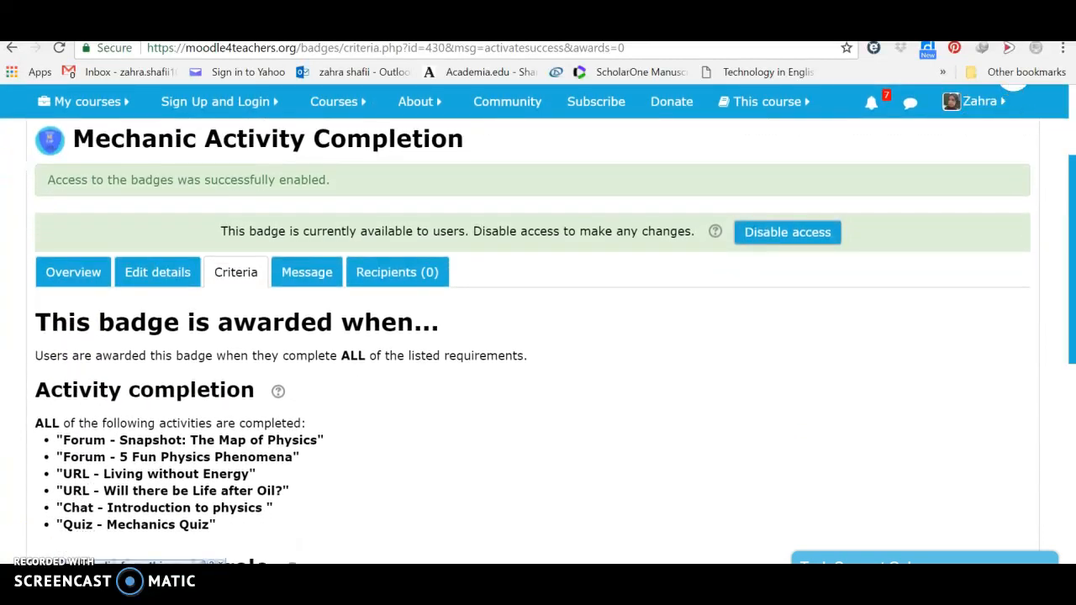
pyautogui.click(157, 272)
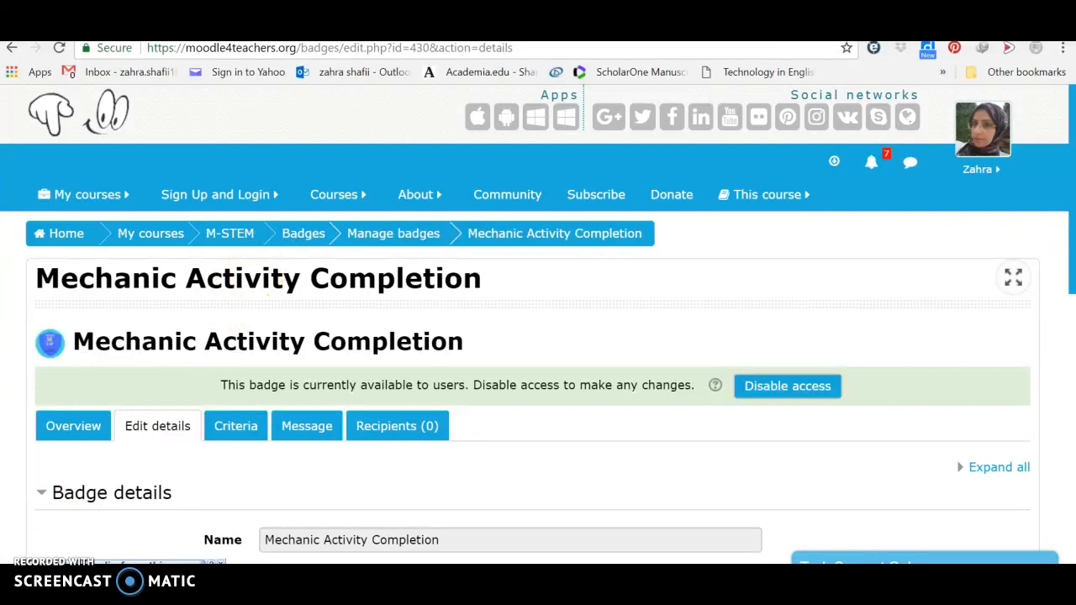
# Return to the English for Students of Mechanics course page and find the Mechanic Activity Completion badge in the course's badge management list.
pyautogui.click(373, 28)
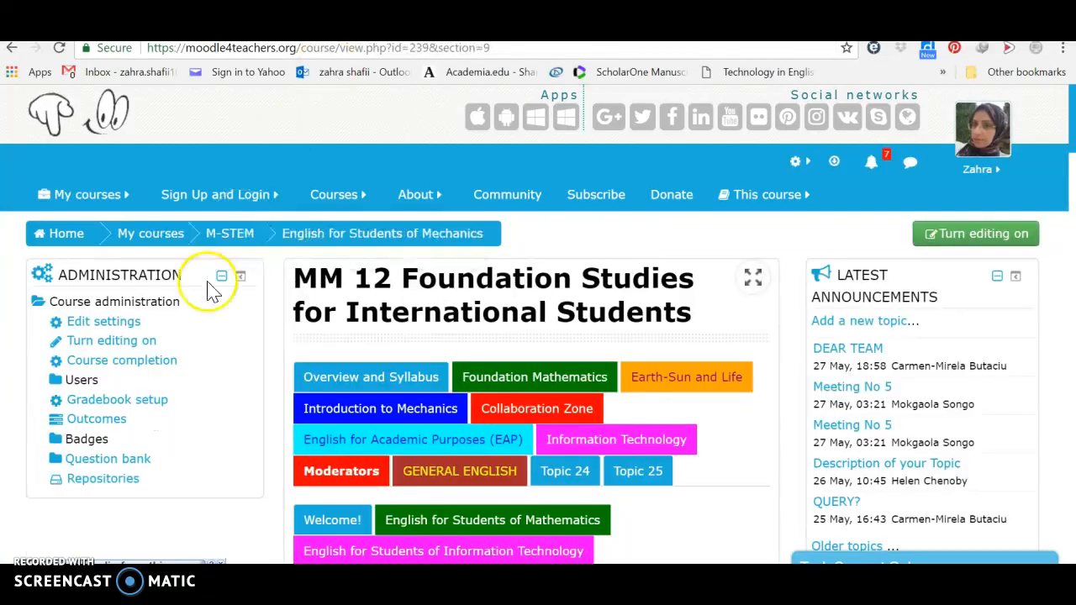
pyautogui.click(84, 439)
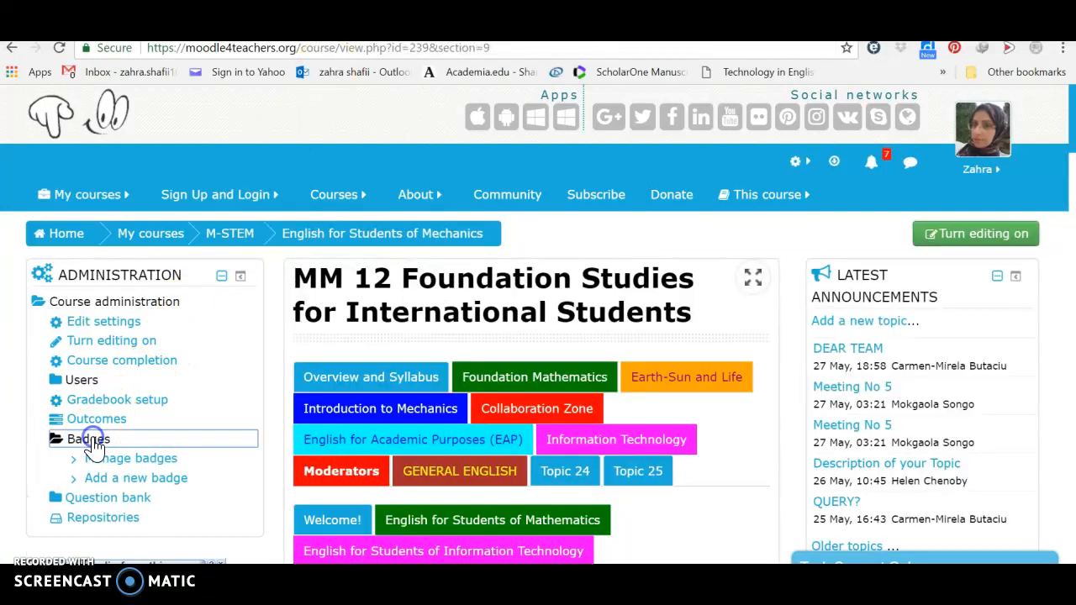
pyautogui.click(99, 463)
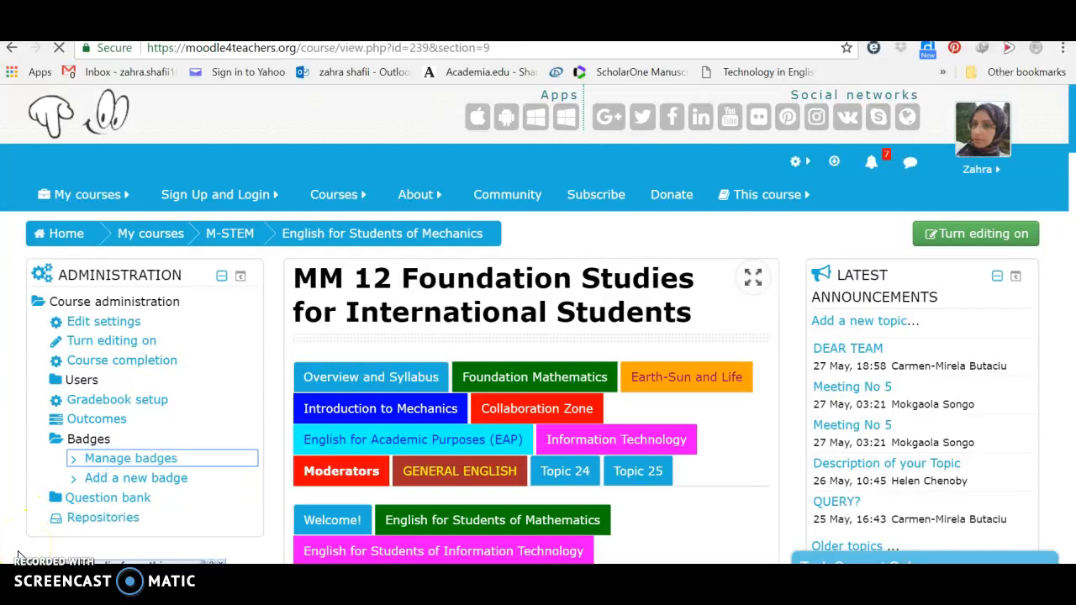
pyautogui.scroll(-6, 90, 473)
pyautogui.scroll(-3, 90, 472)
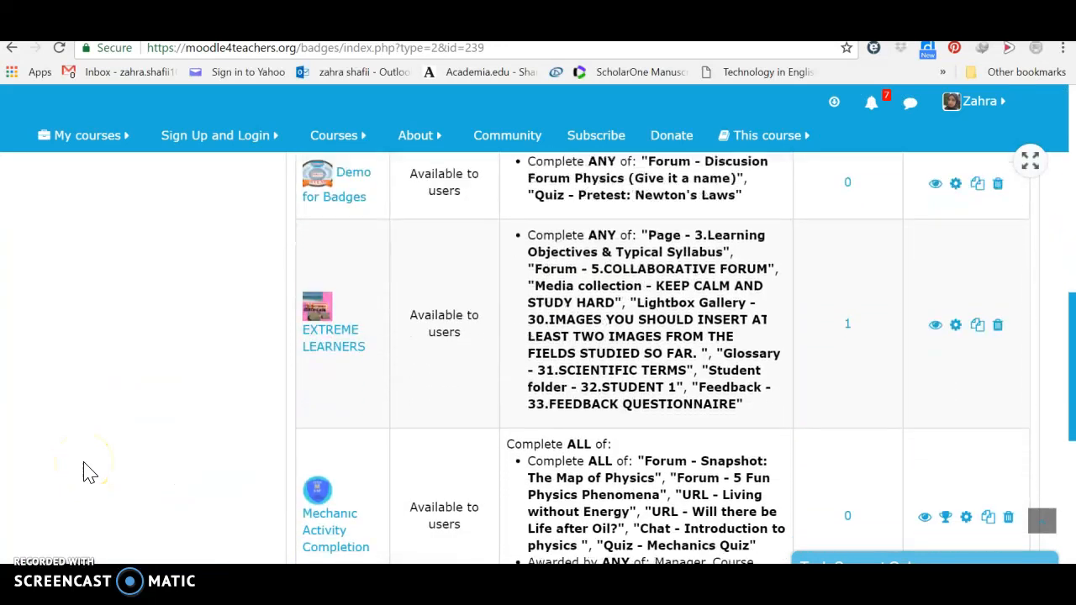